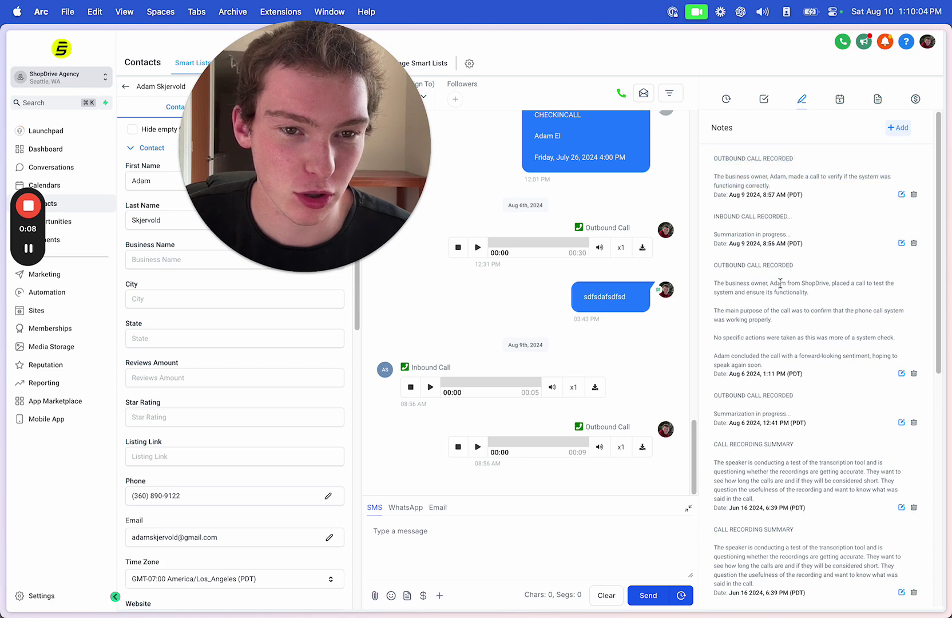
Highlight the Aug 6 outbound call summary in the contact's notes, and switch to the Stellarr AI Call Summaries marketplace page
left_click_drag(727, 283, 800, 365)
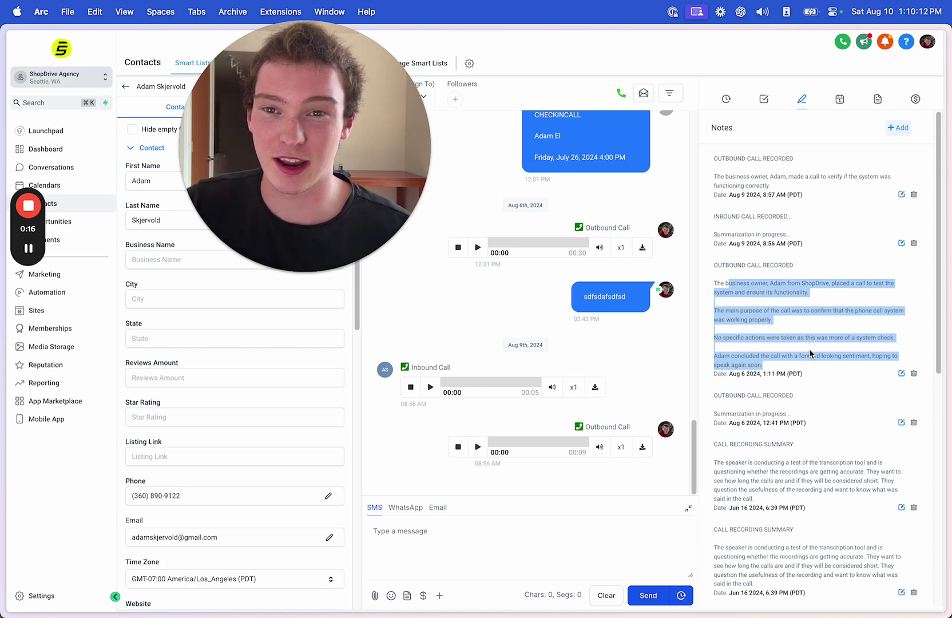
mouse_move(643, 233)
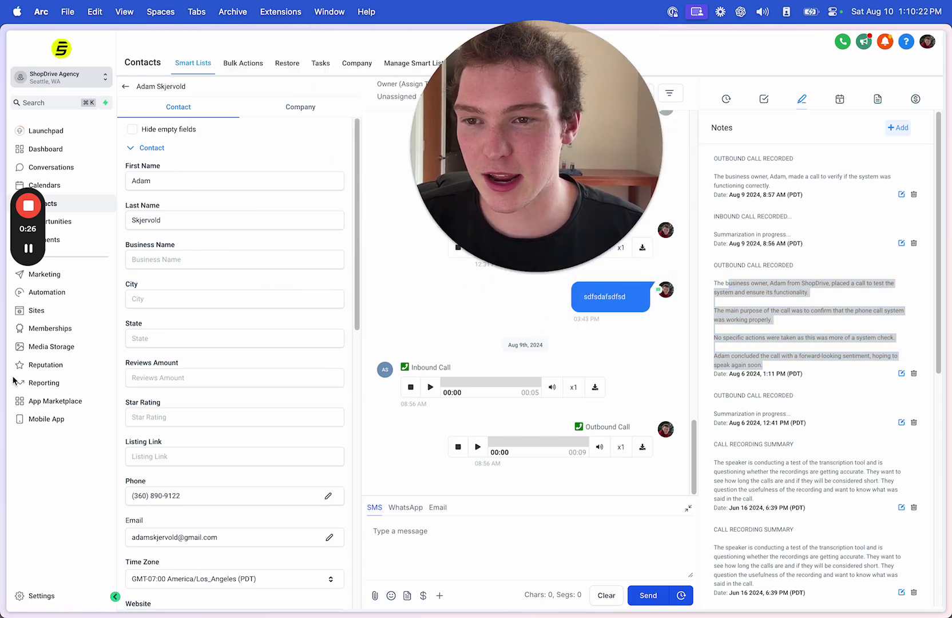
mouse_move(1, 386)
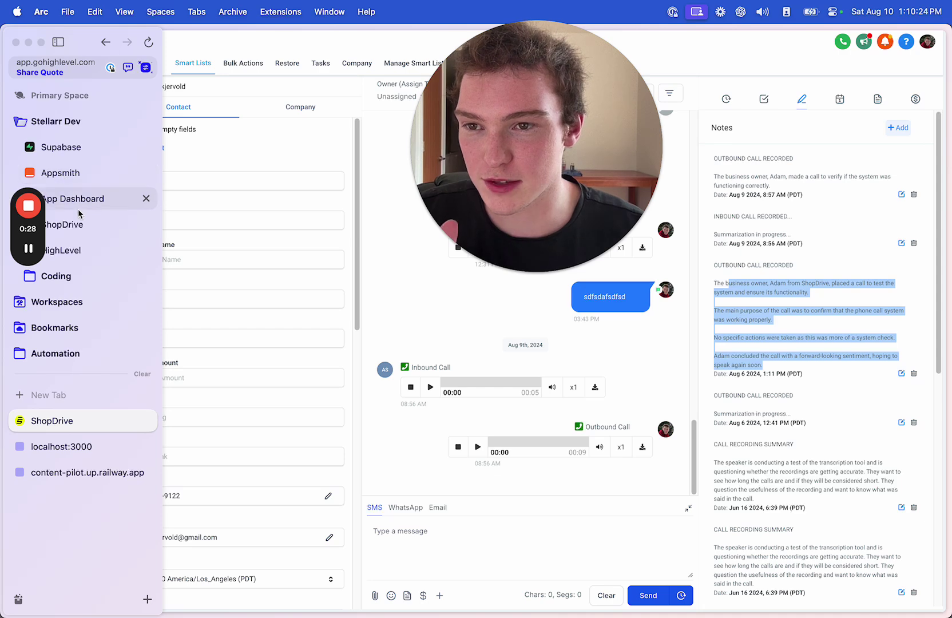
left_click(86, 227)
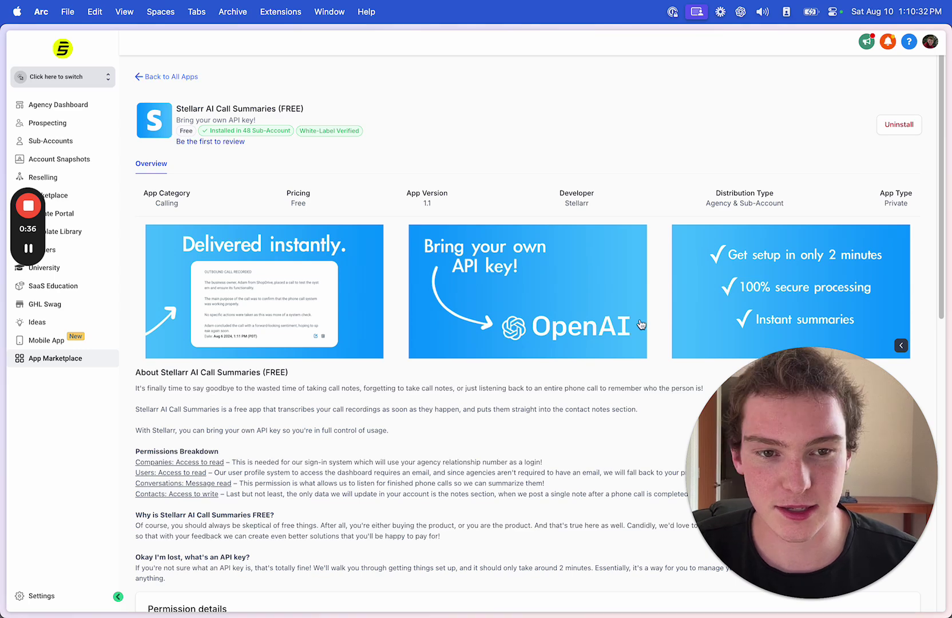
Browse the app's preview images in the enlarged gallery, close it, and return the image carousel to the first slide
left_click(900, 347)
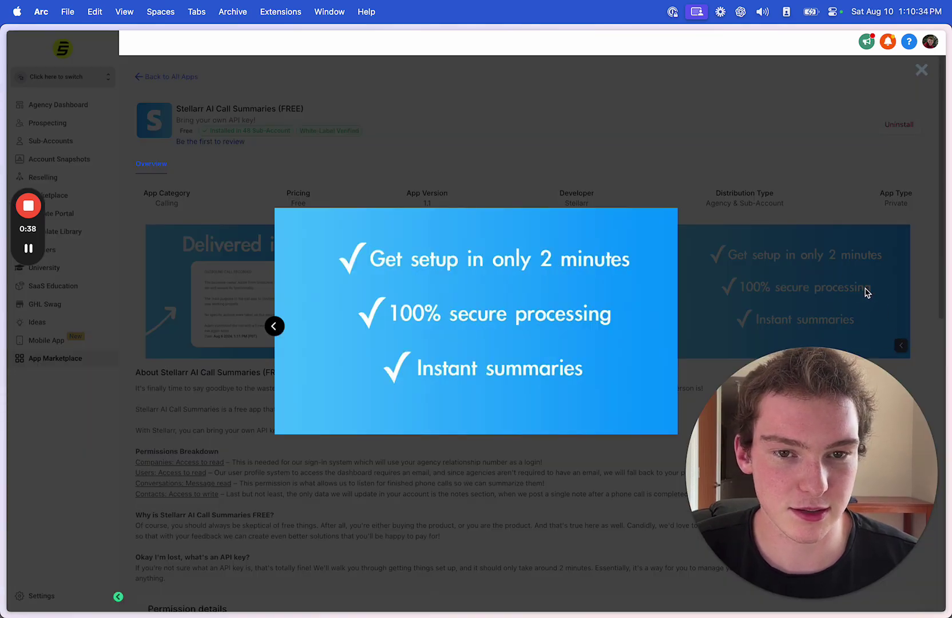
left_click(274, 326)
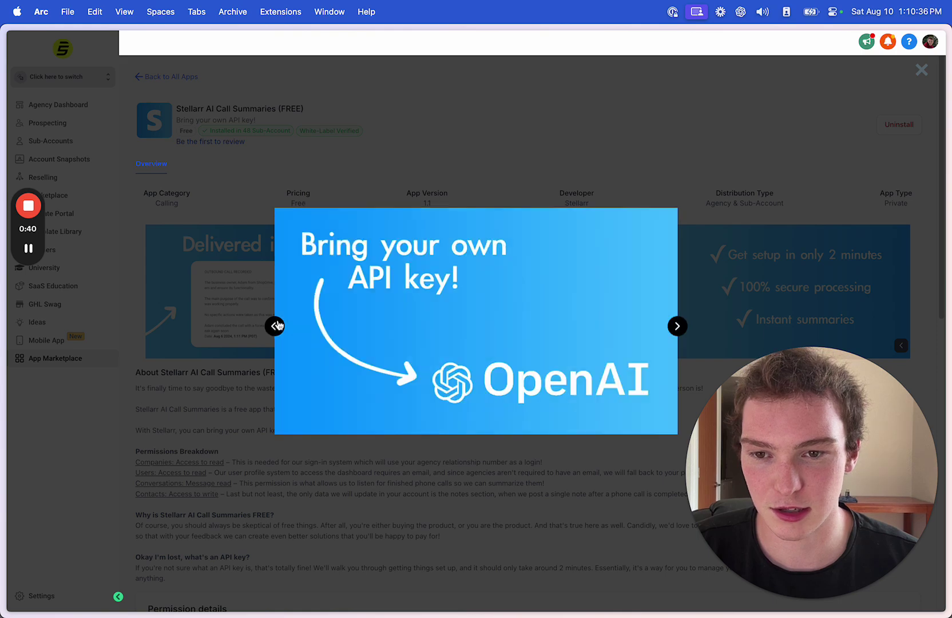
left_click(274, 327)
key("Escape")
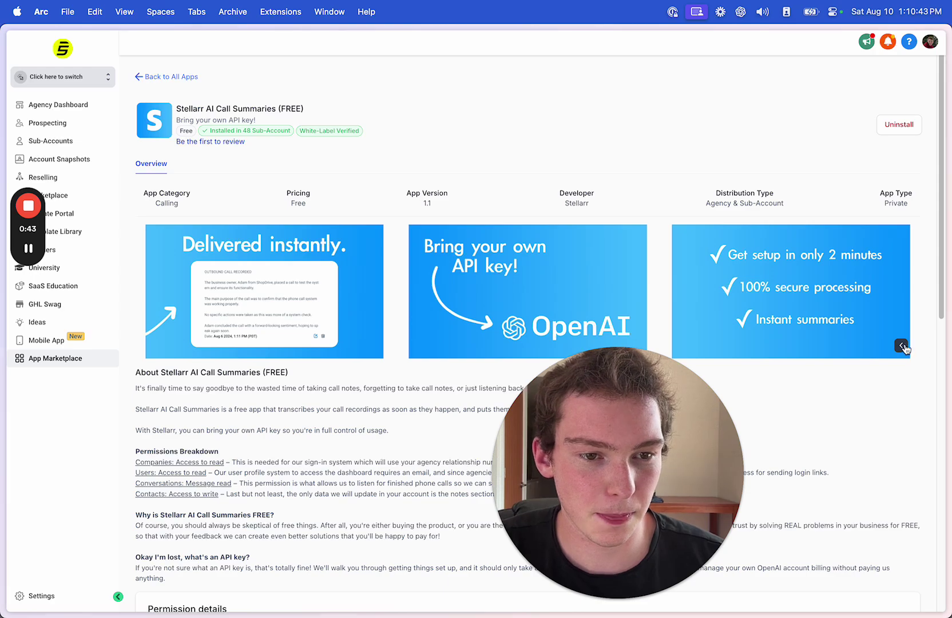
left_click(901, 345)
left_click_drag(815, 432, 815, 357)
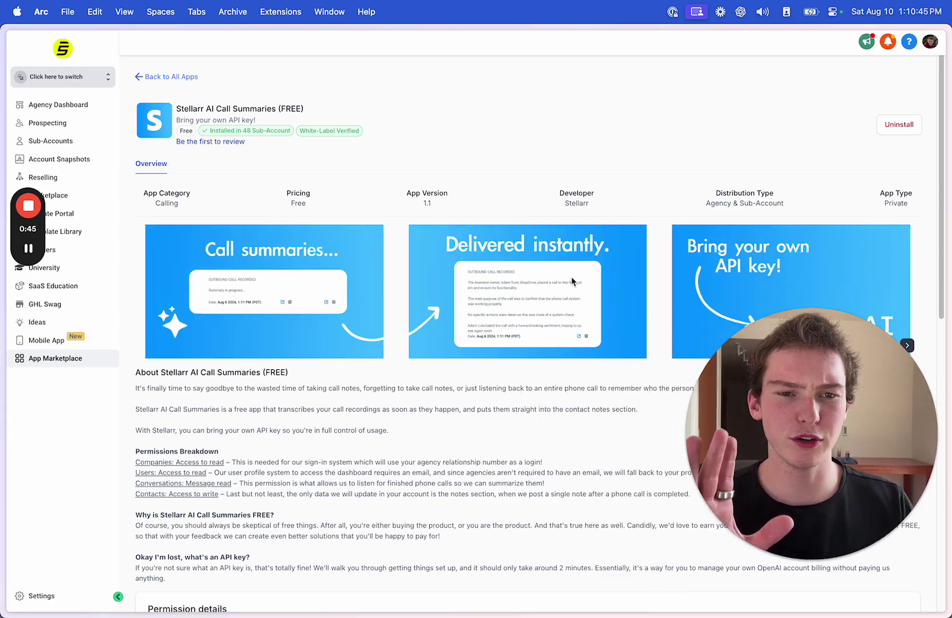
Read the app's description, permissions breakdown, and explanations of why it is free and what an API key is
scroll(458, 286, "down", 5)
scroll(362, 296, "up", 4)
scroll(362, 295, "down", 5)
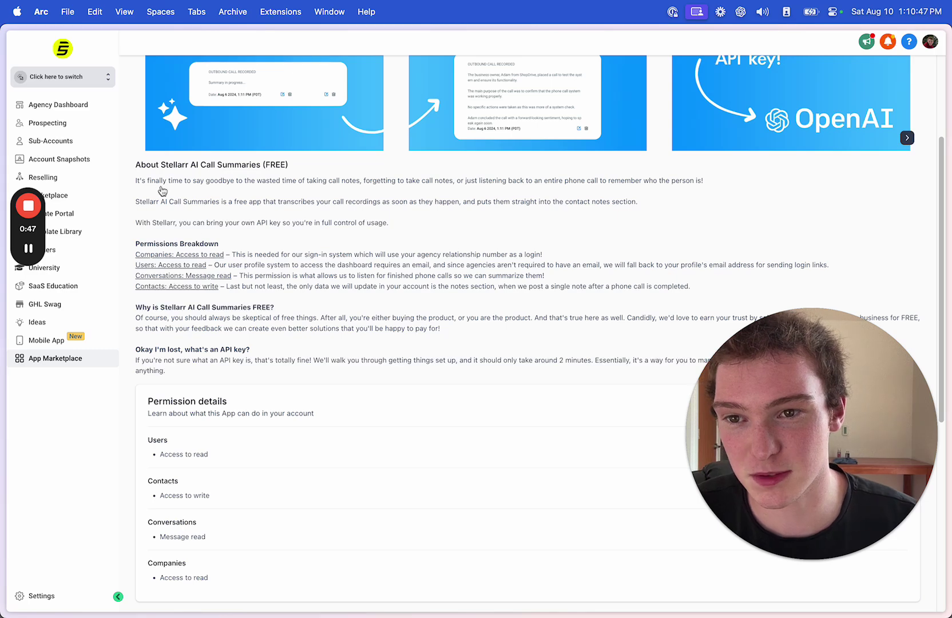
left_click_drag(163, 243, 439, 308)
left_click(366, 321)
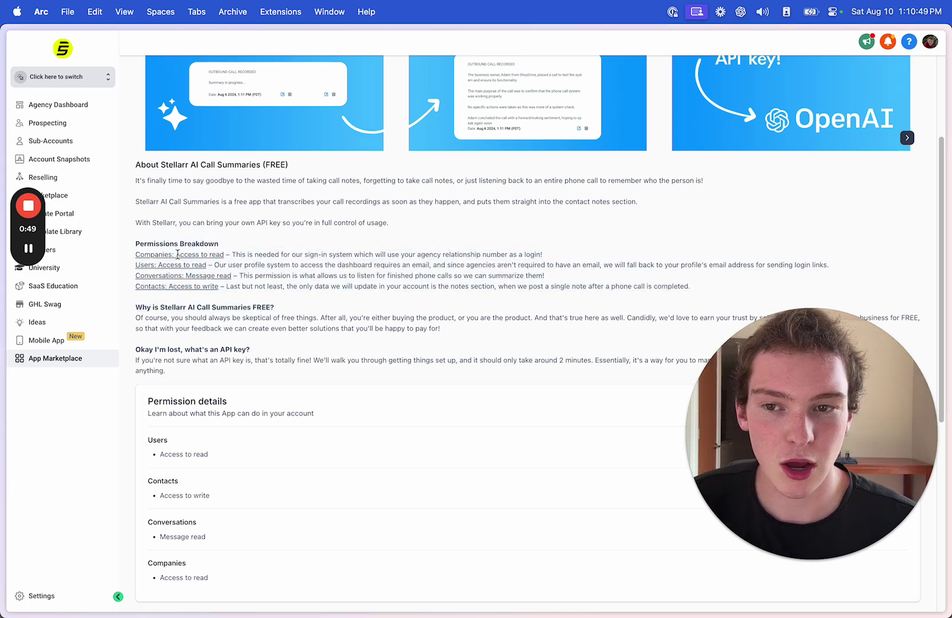
left_click_drag(171, 254, 317, 275)
left_click(275, 351)
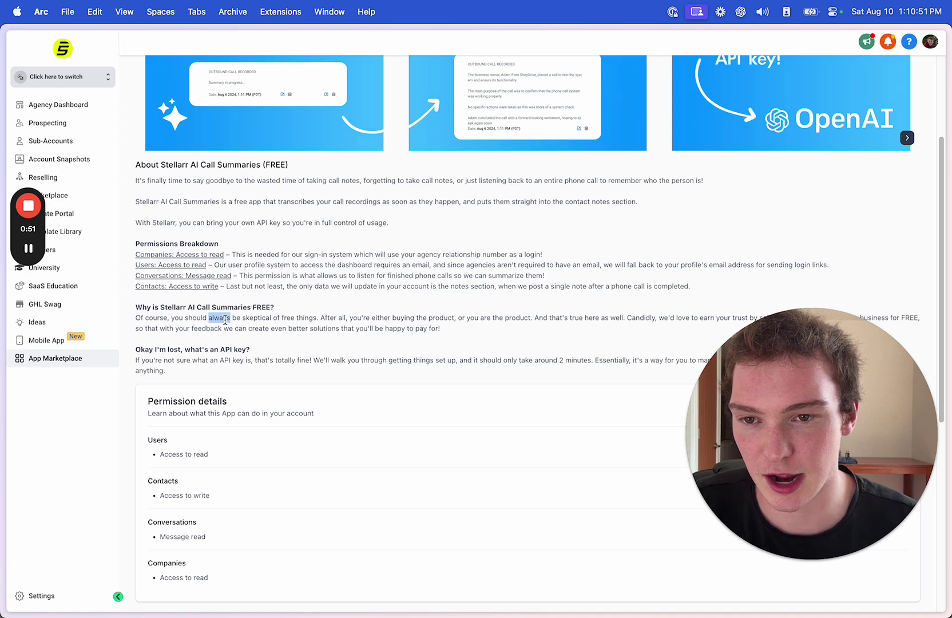
scroll(331, 322, "up", 6)
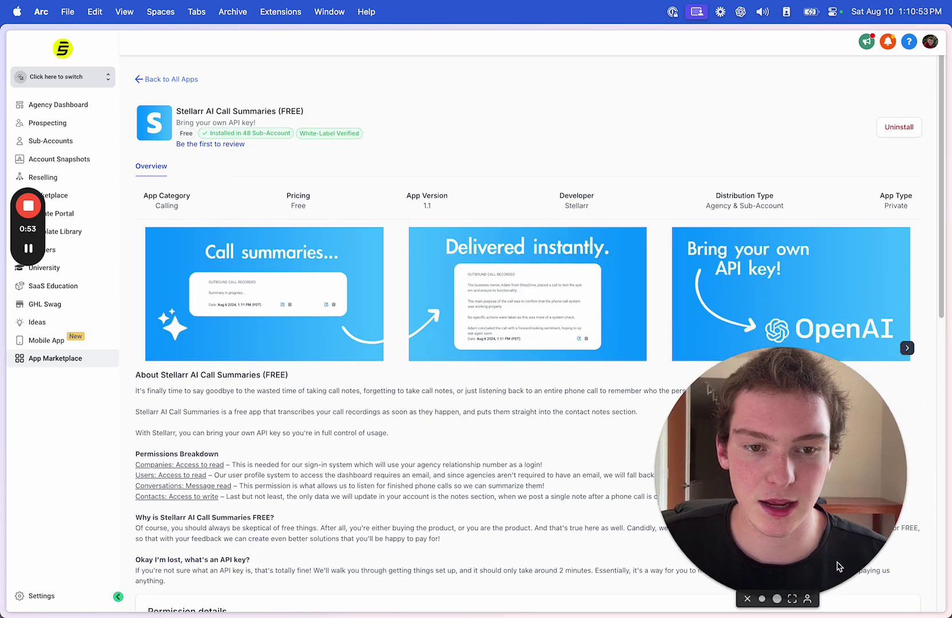
scroll(497, 422, "down", 1)
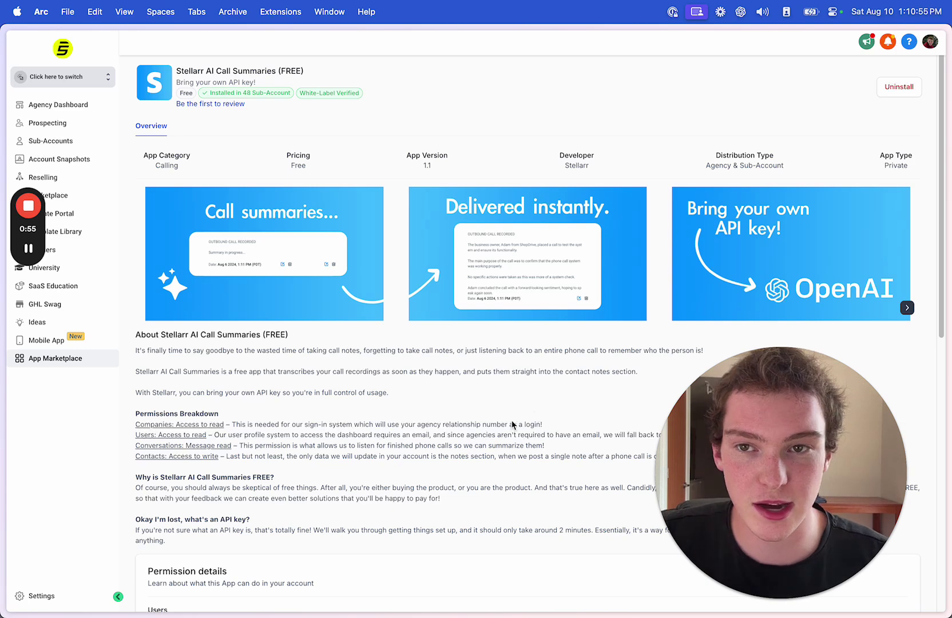
scroll(681, 345, "up", 1)
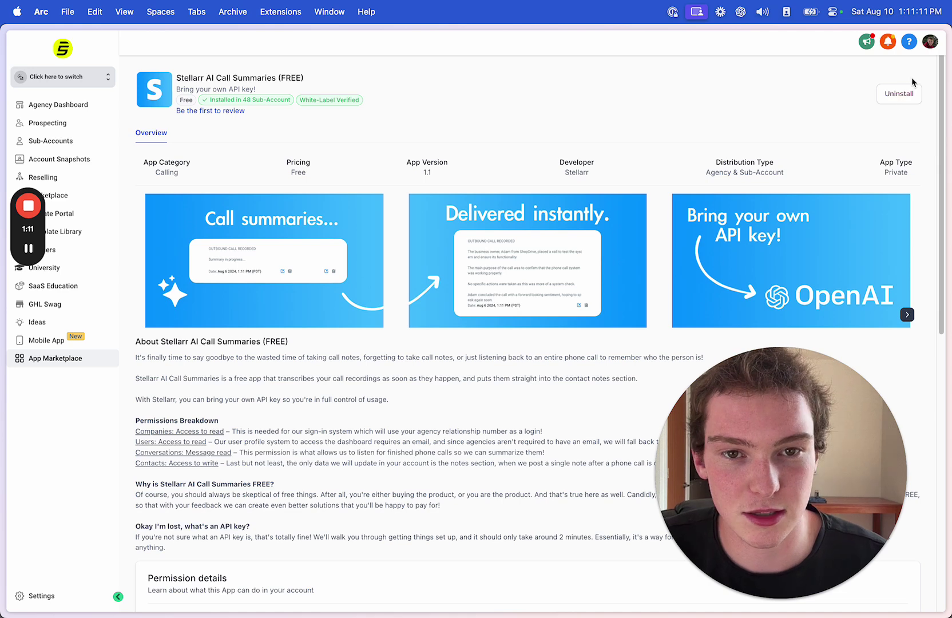
Uninstall Stellarr AI Call Summaries from the ShopDrive agency
left_click(897, 95)
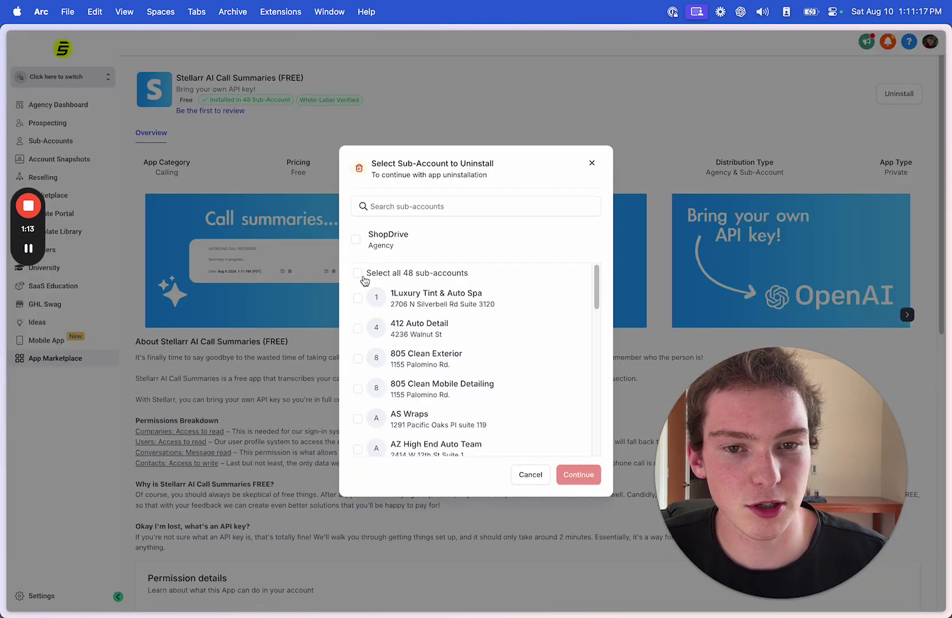
left_click(373, 243)
left_click(576, 478)
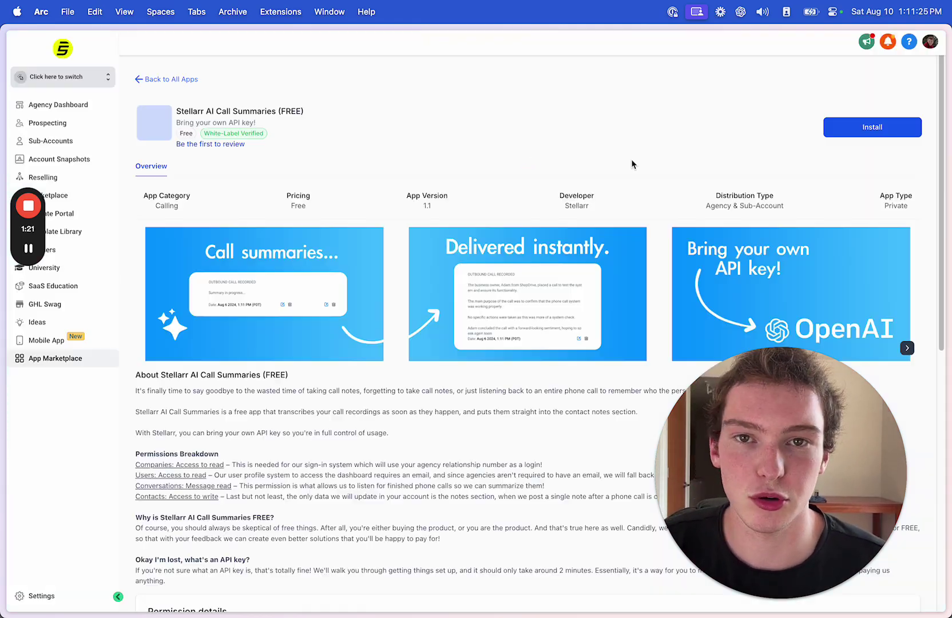
left_click(895, 136)
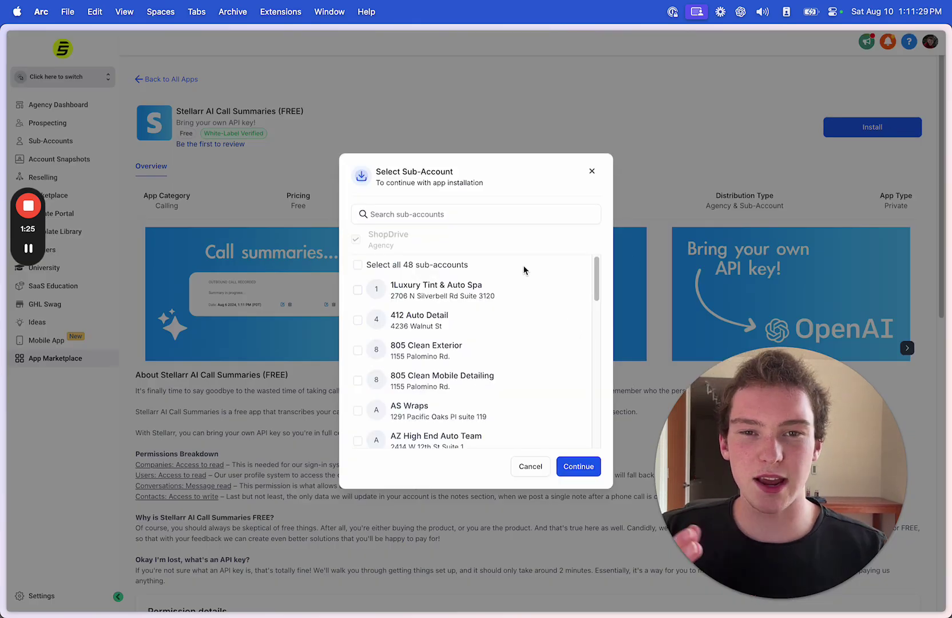
left_click(594, 172)
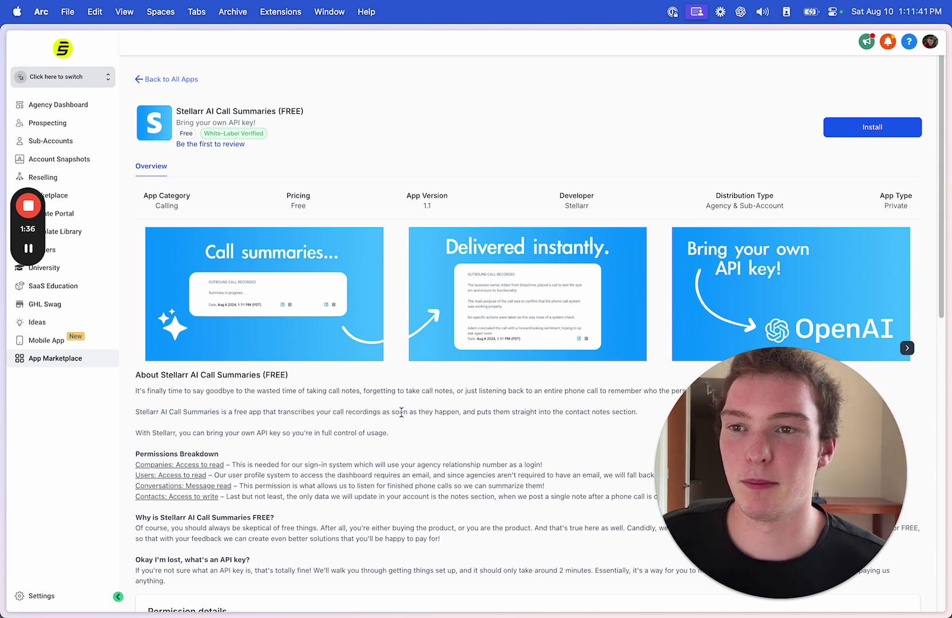
mouse_move(4, 115)
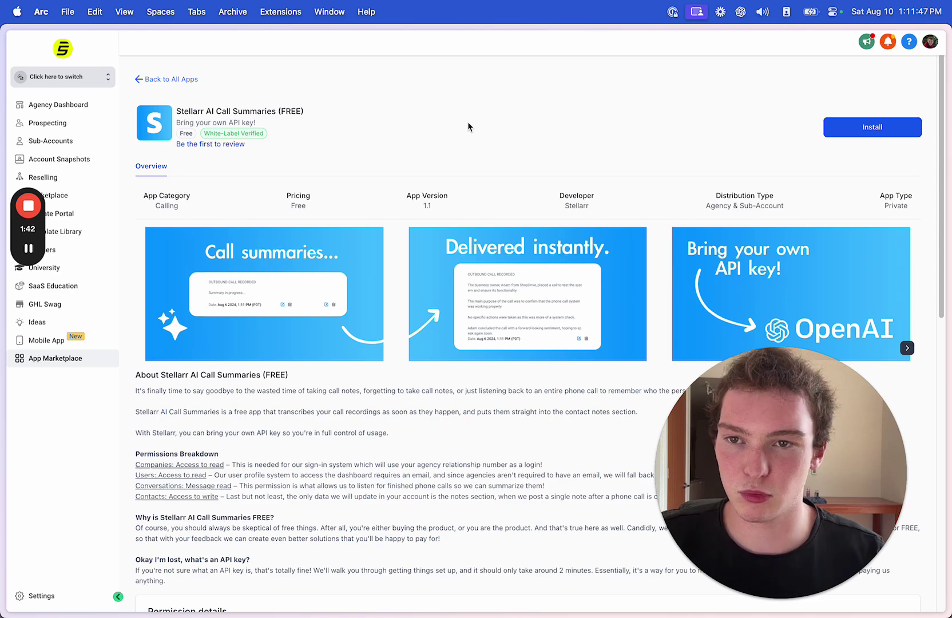
scroll(336, 263, "down", 5)
scroll(393, 262, "up", 5)
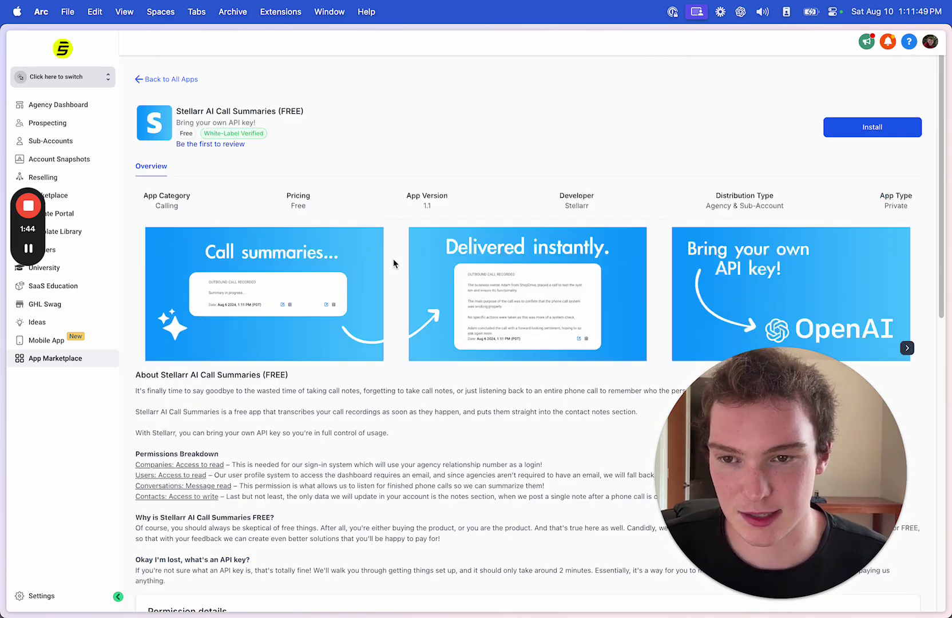
scroll(393, 262, "down", 5)
scroll(393, 261, "up", 5)
Install Stellarr AI Call Summaries for the agency and all sub-accounts, and allow the requested permissions
left_click(865, 128)
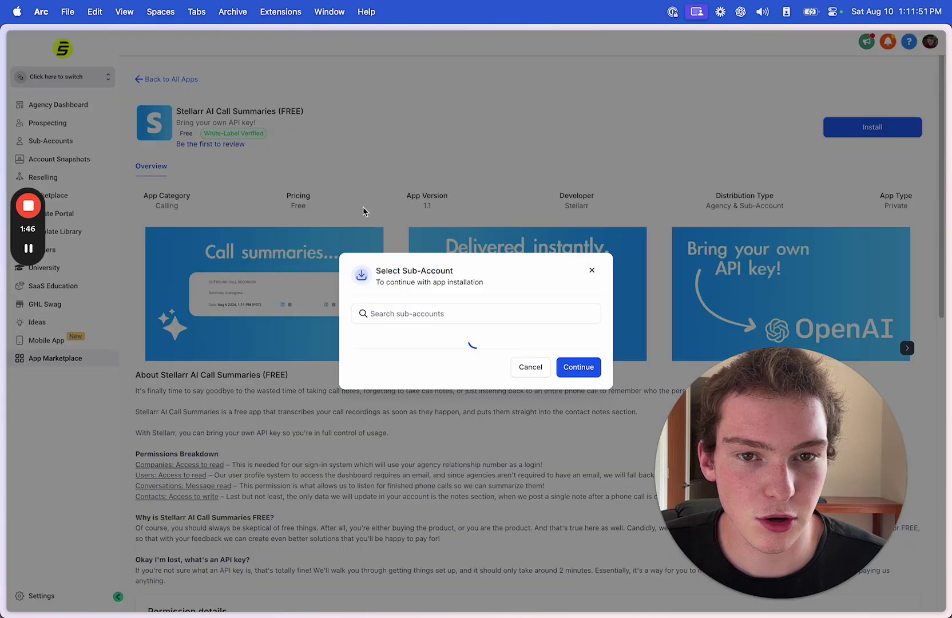
left_click(408, 269)
left_click(578, 466)
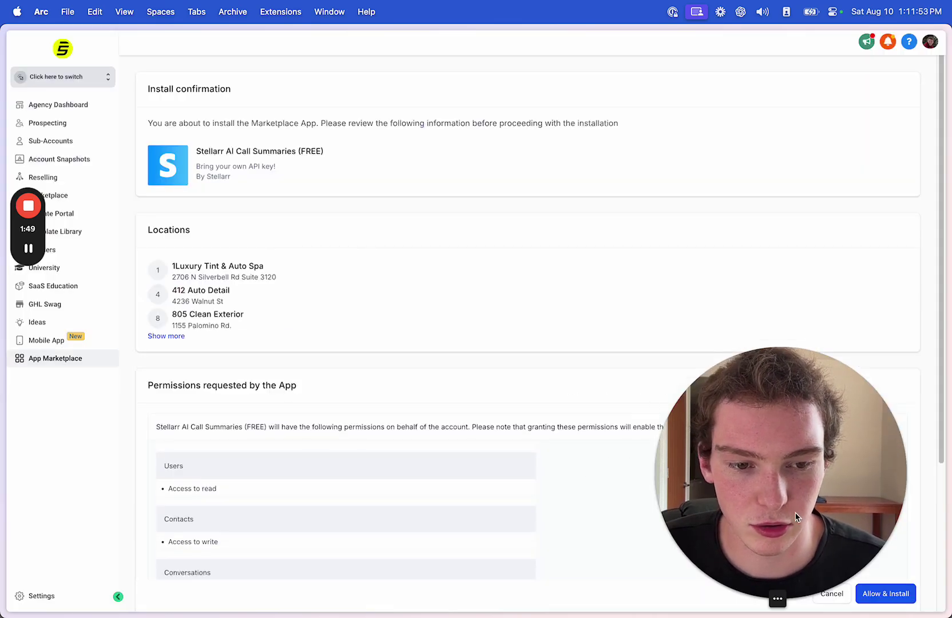
left_click(887, 601)
Expand the welcome page preview to a full tab and review the requirements for enabling call summaries
left_click_drag(583, 481, 864, 332)
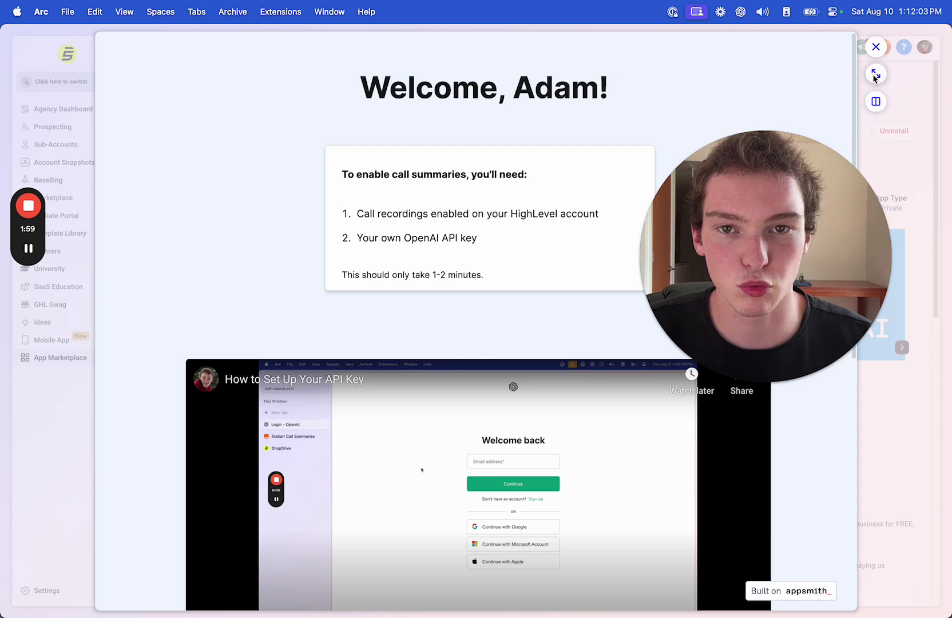
left_click(876, 75)
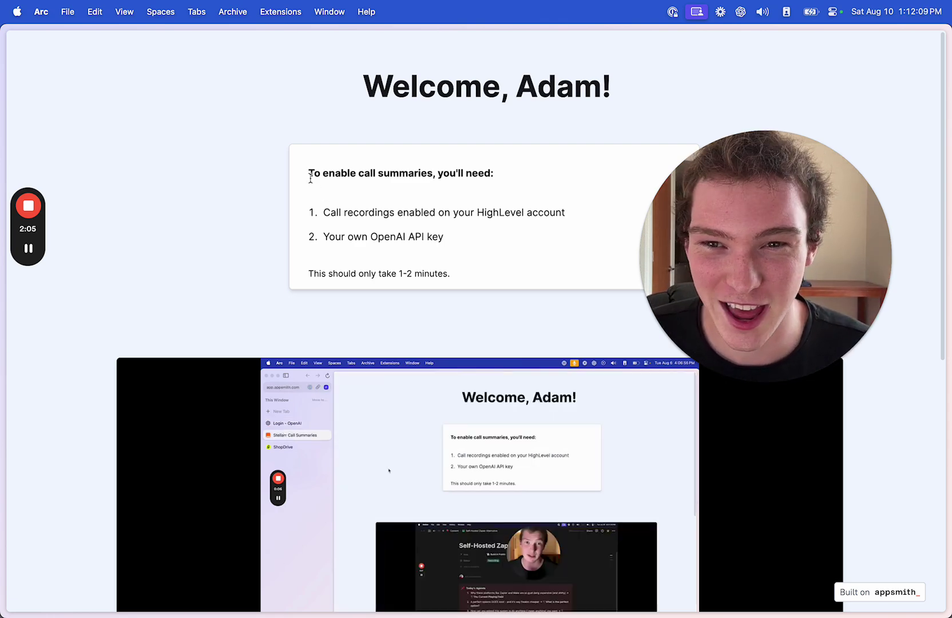
left_click_drag(309, 198, 549, 266)
left_click(432, 236)
left_click_drag(445, 238, 335, 205)
left_click(398, 294)
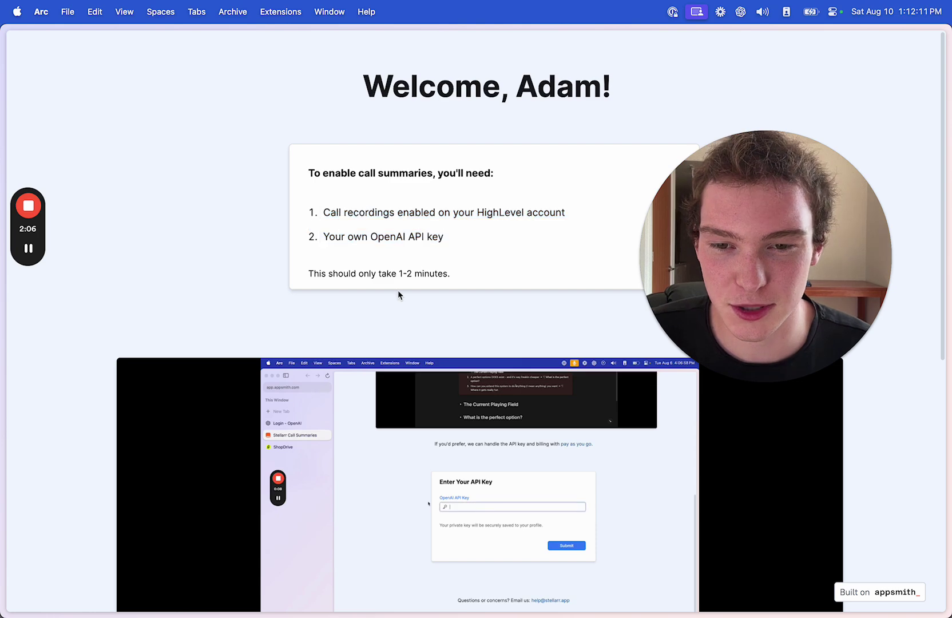
Look through the API key setup video, the pay as you go option, and the OpenAI API key form
scroll(389, 346, "down", 5)
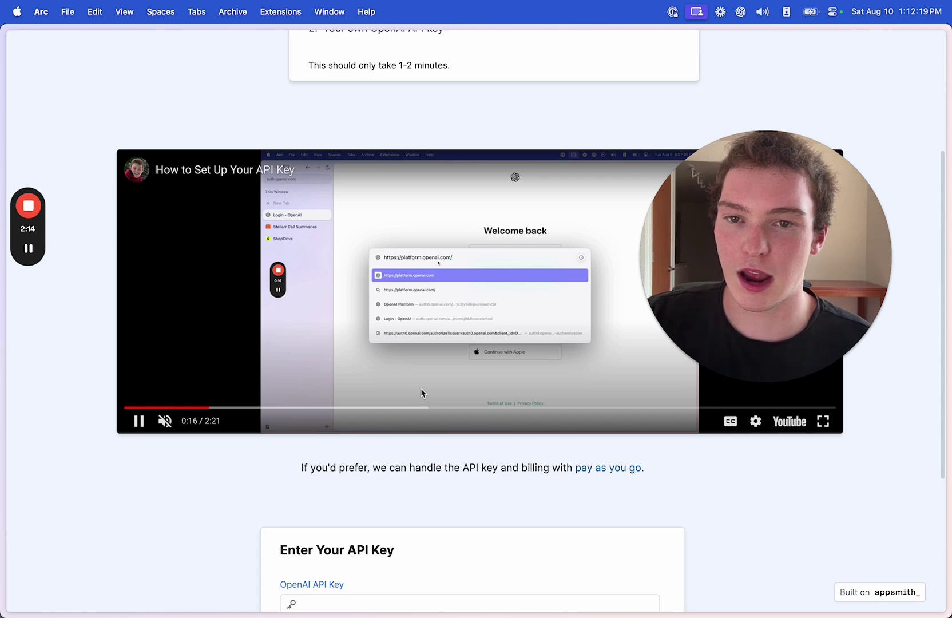
scroll(438, 382, "down", 3)
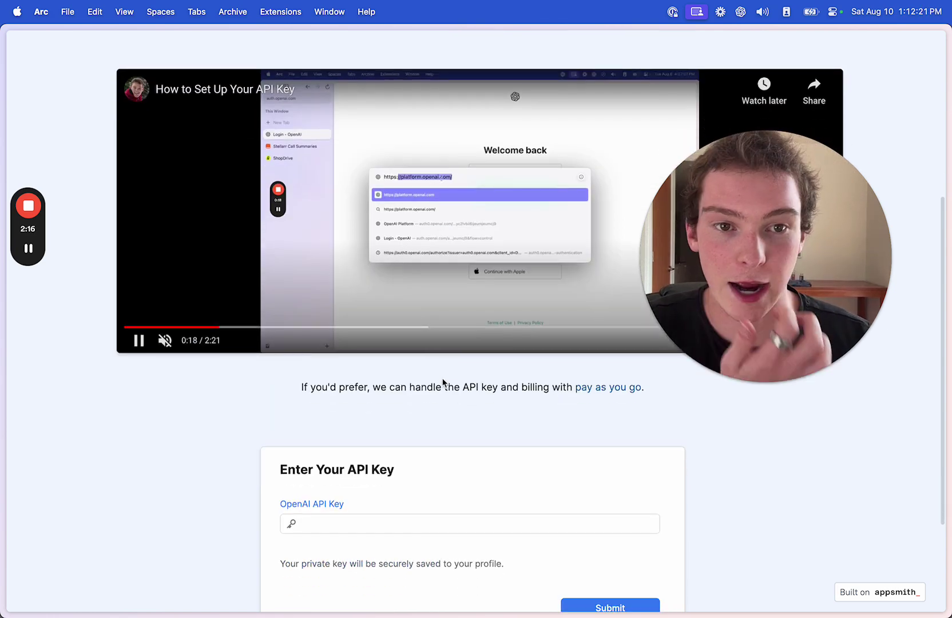
scroll(442, 382, "down", 5)
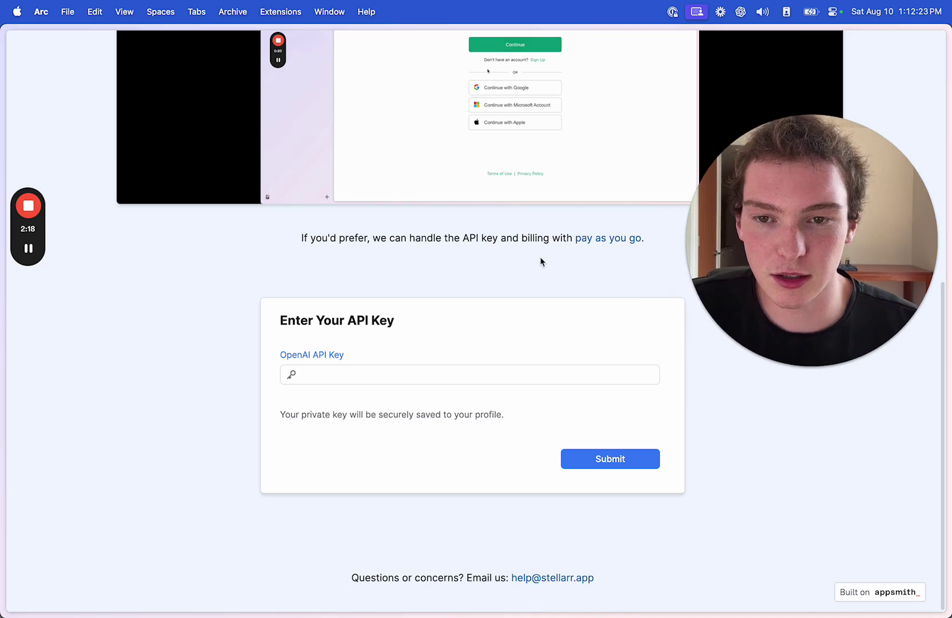
Show the browser sidebar and open platform.openai.com in a new tab
key("super+s")
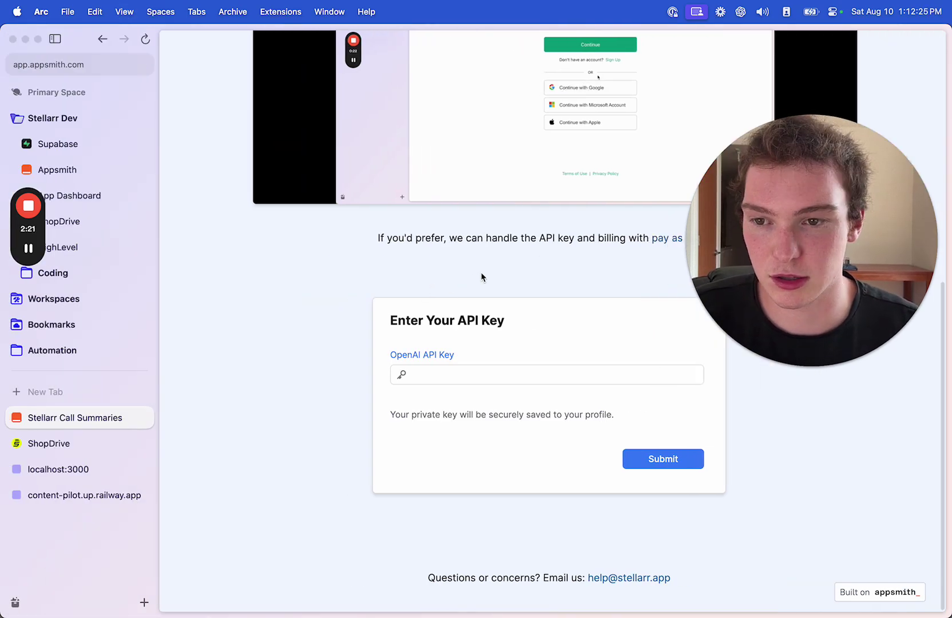
key("super+t")
type("platform.openai.com")
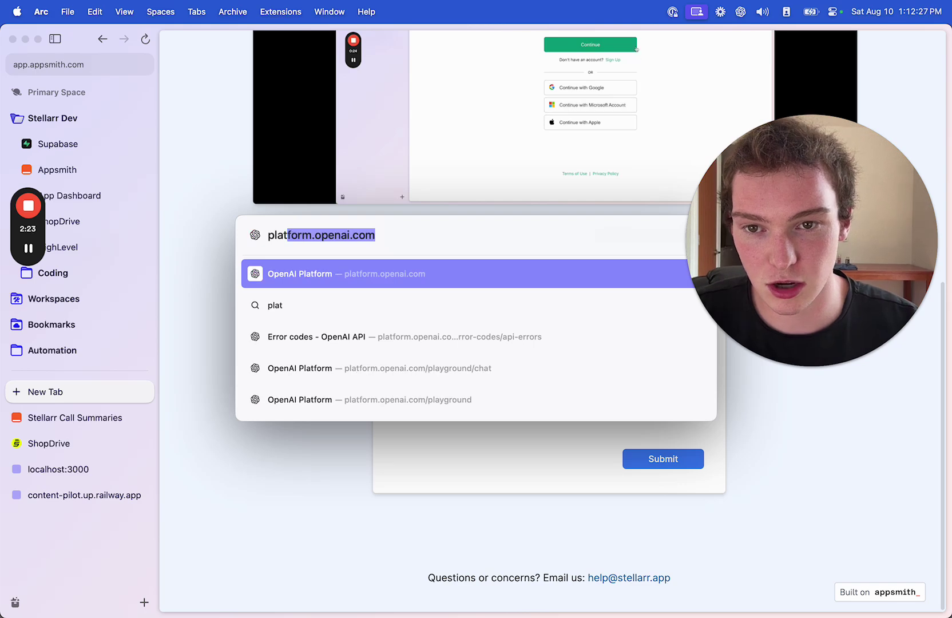
key("Return")
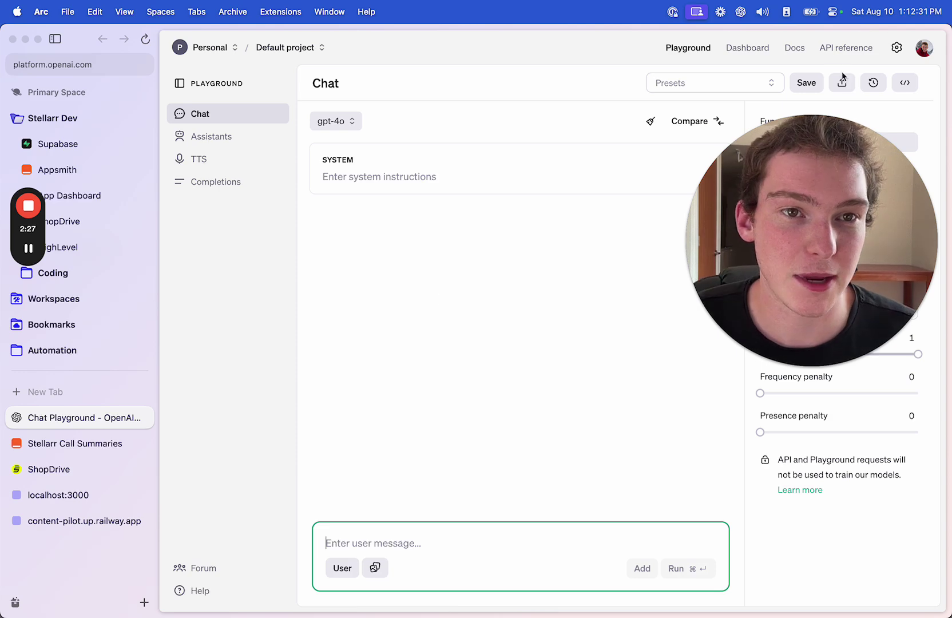
Open the organization's billing settings on the OpenAI platform and highlight the credit balance
left_click(750, 52)
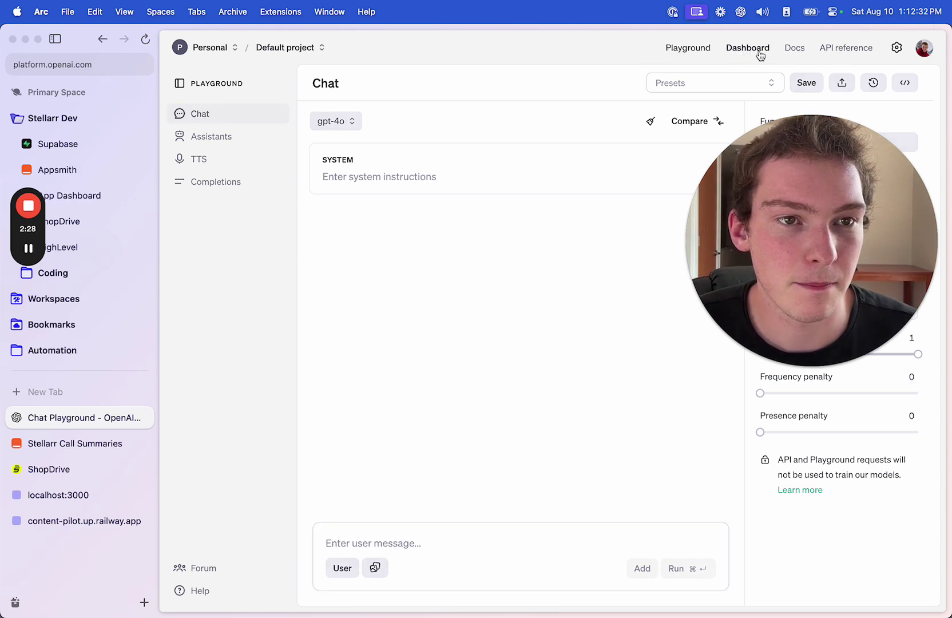
left_click(926, 50)
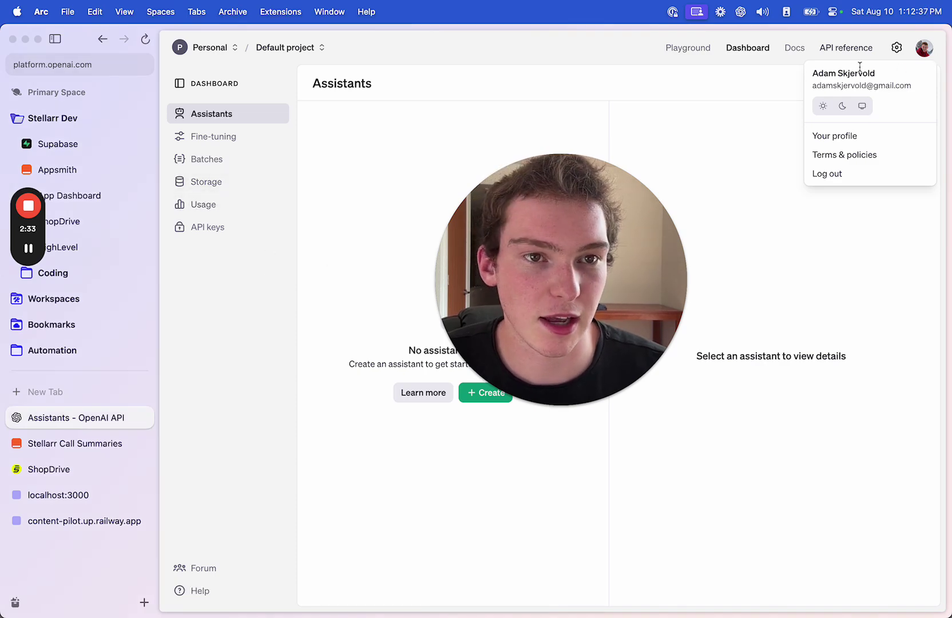
left_click(894, 56)
left_click(227, 206)
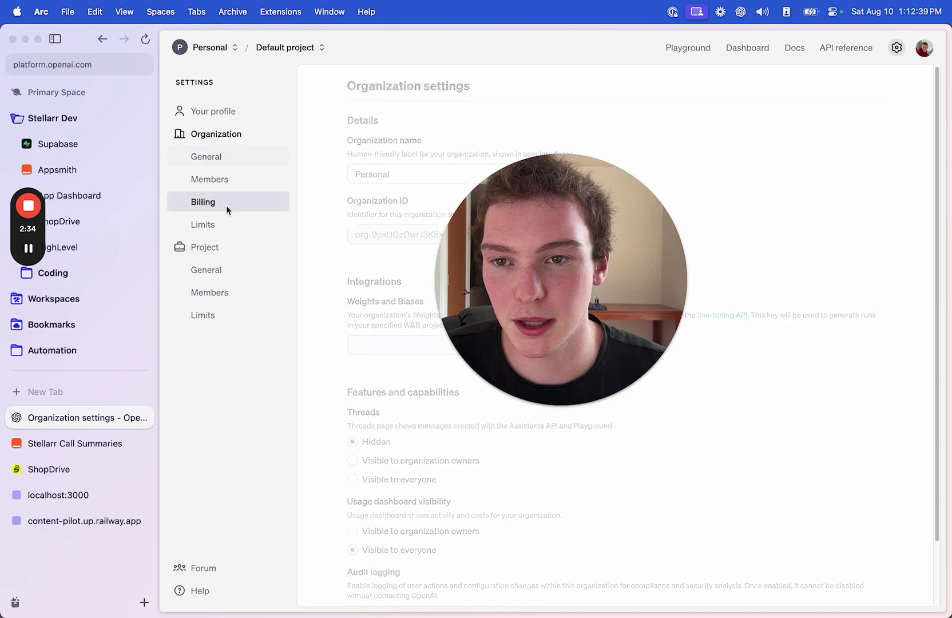
triple_click(388, 194)
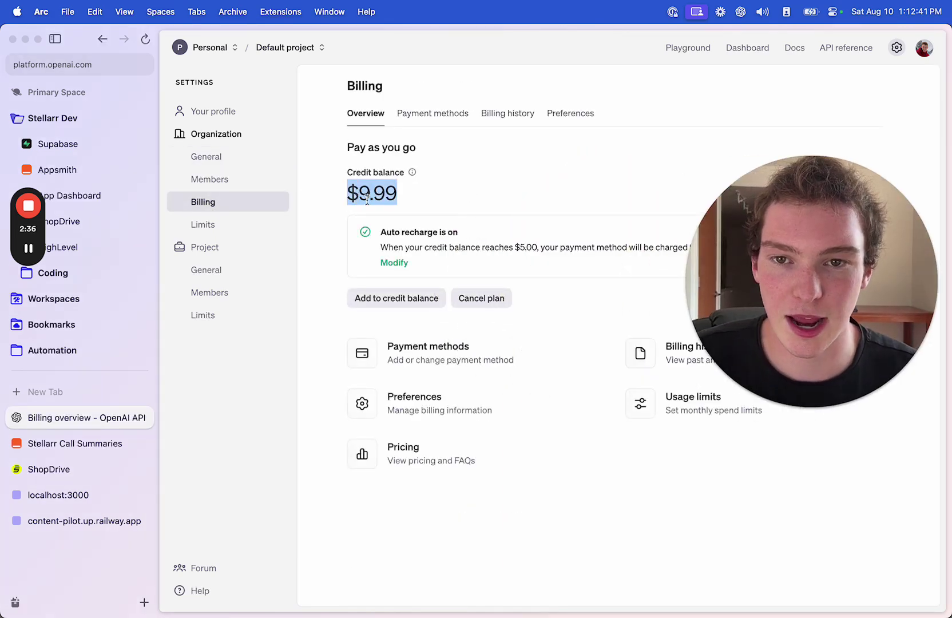
Check the credit balance and highlight the auto recharge status in the billing overview
left_click(388, 198)
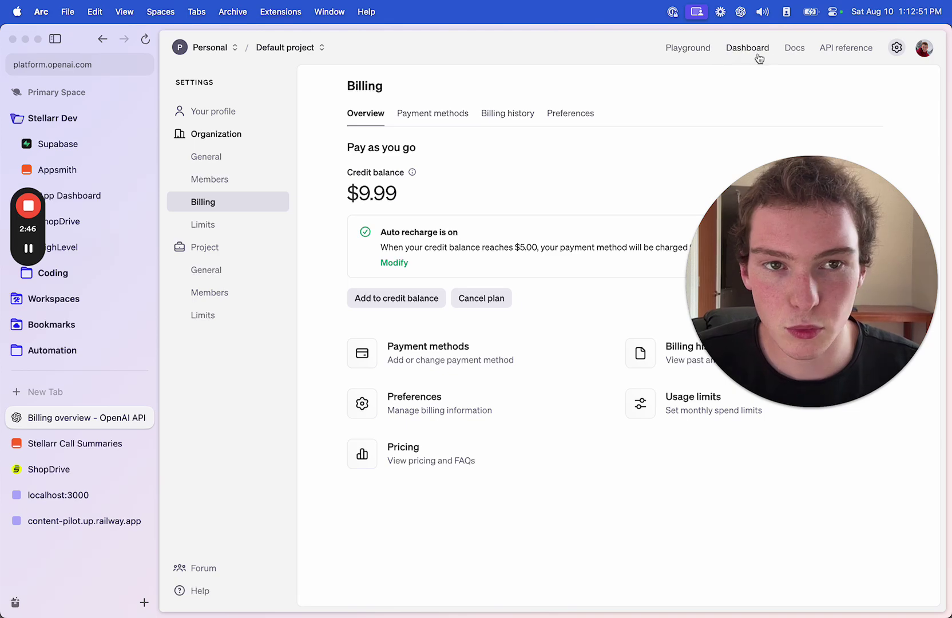
double_click(372, 193)
triple_click(419, 232)
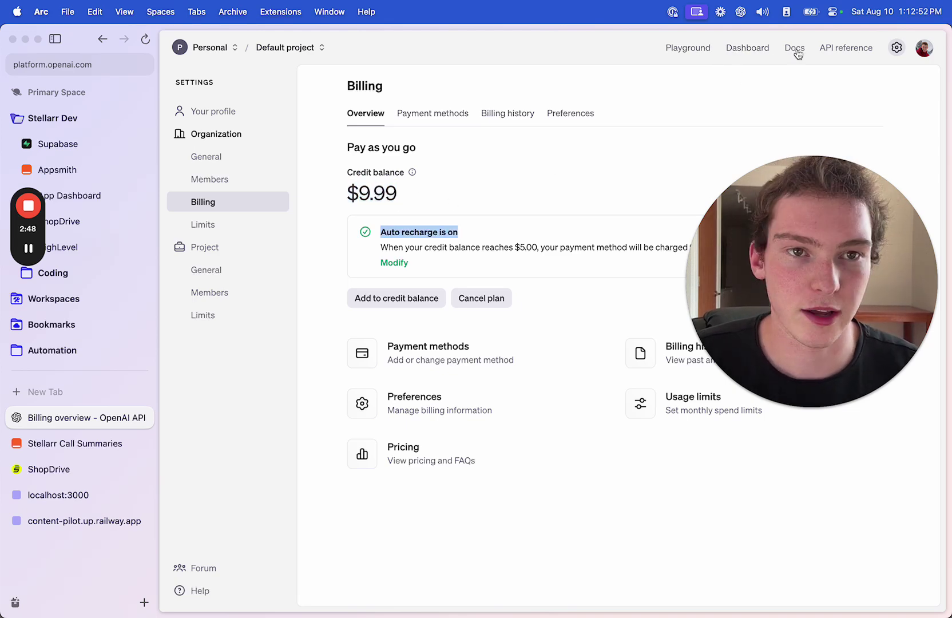
Open the project's API keys in the OpenAI dashboard and revoke the existing Stellarr secret key
left_click(747, 50)
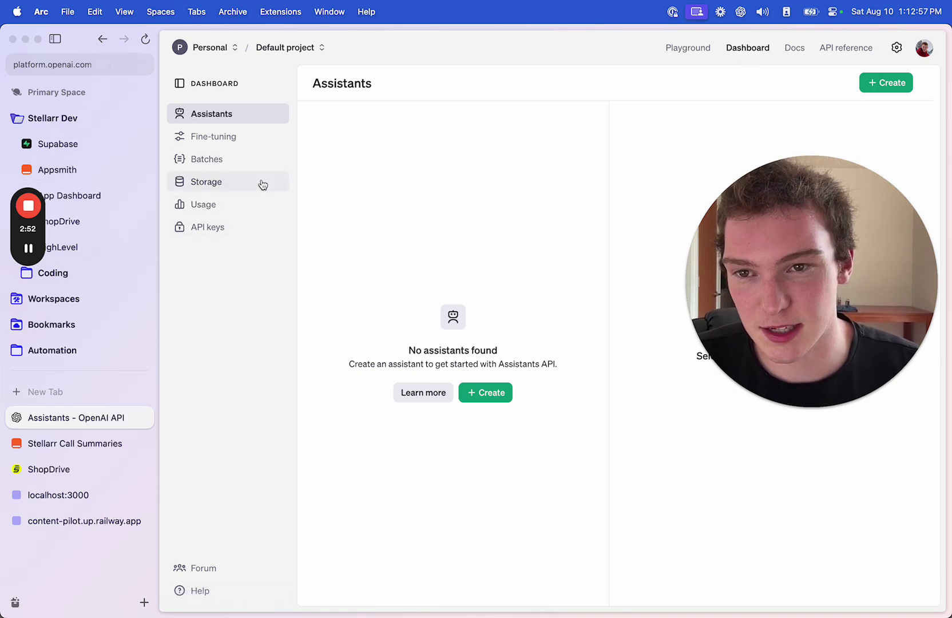
left_click(233, 228)
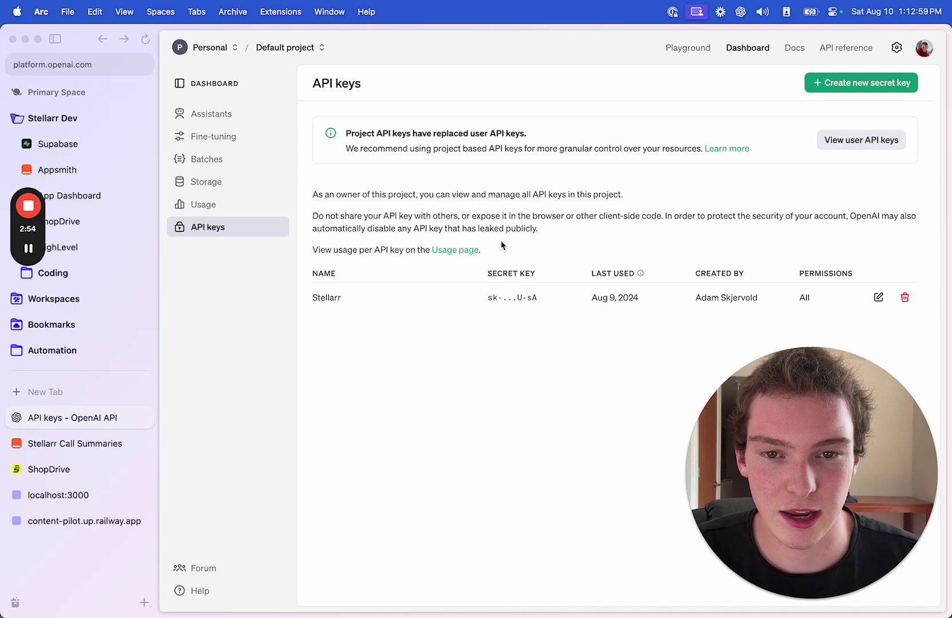
left_click(904, 297)
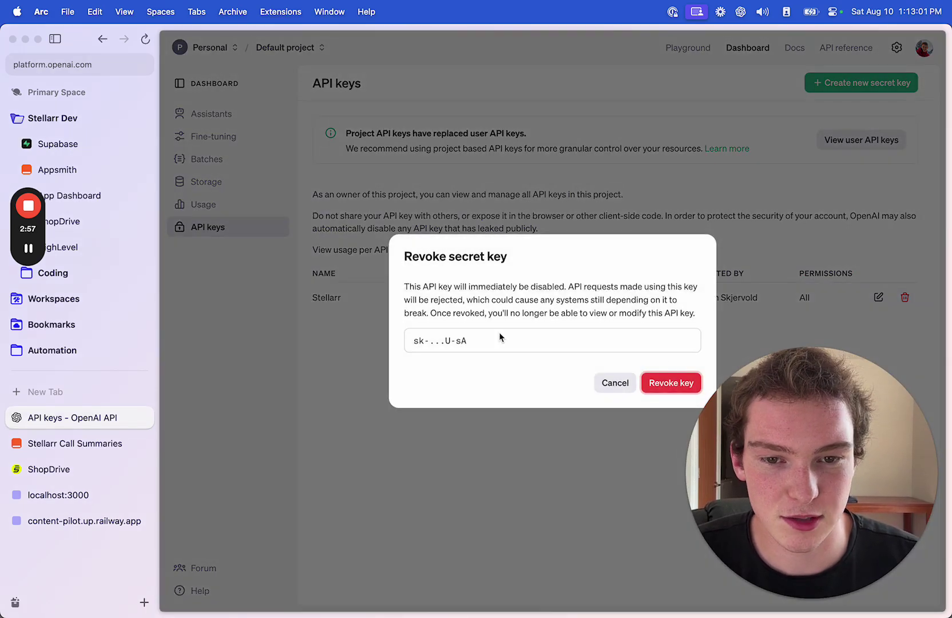
left_click(684, 379)
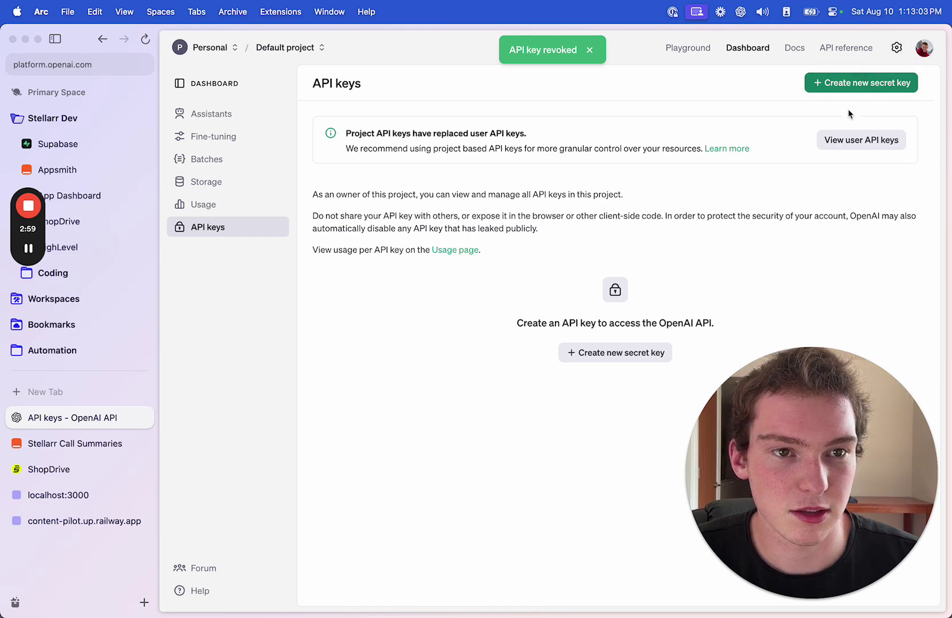
Create a secret key named Stellarr for the Default project with All permissions and copy it
left_click(853, 83)
type("Stellarr")
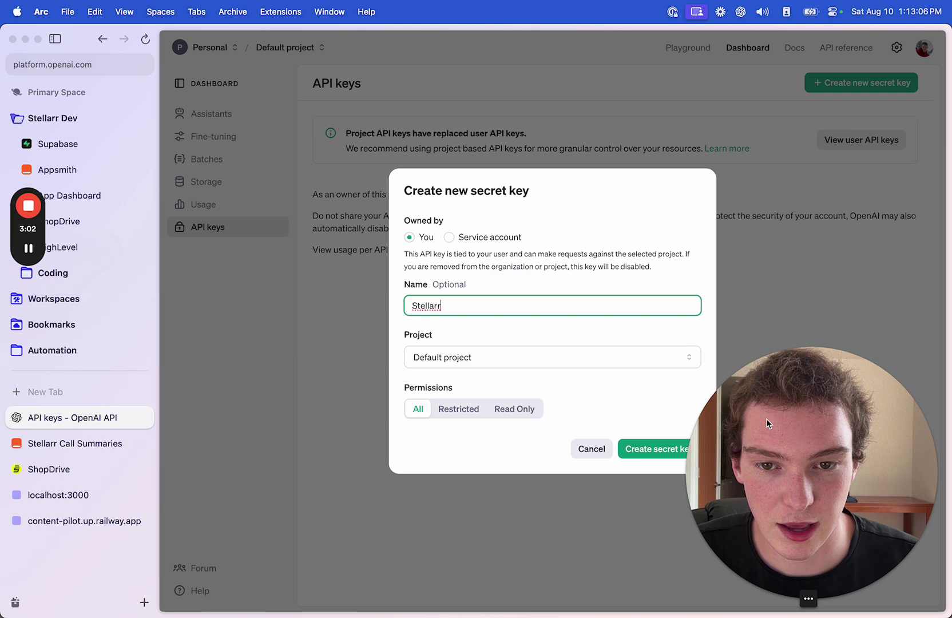
left_click_drag(769, 422, 804, 173)
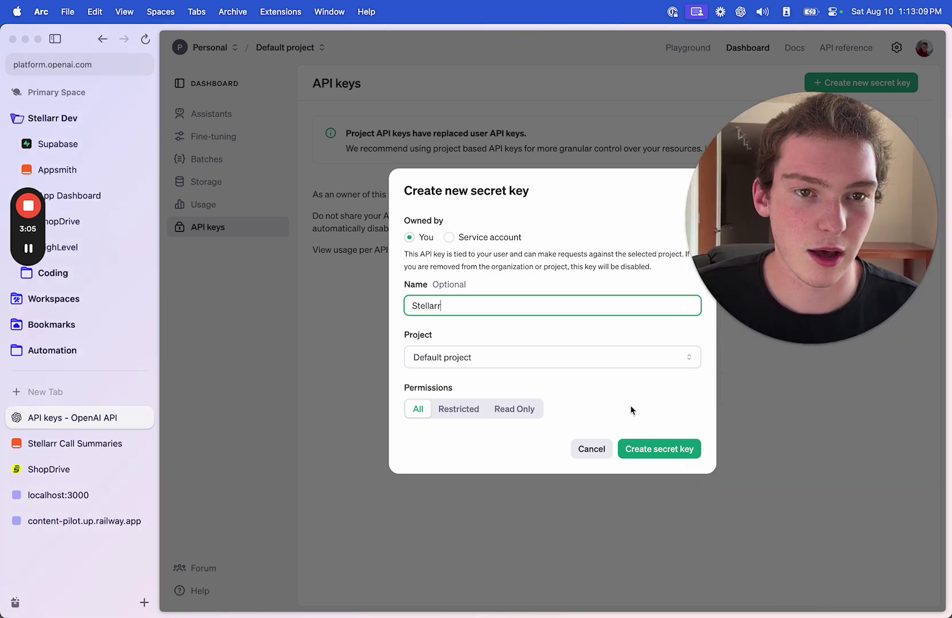
left_click(687, 447)
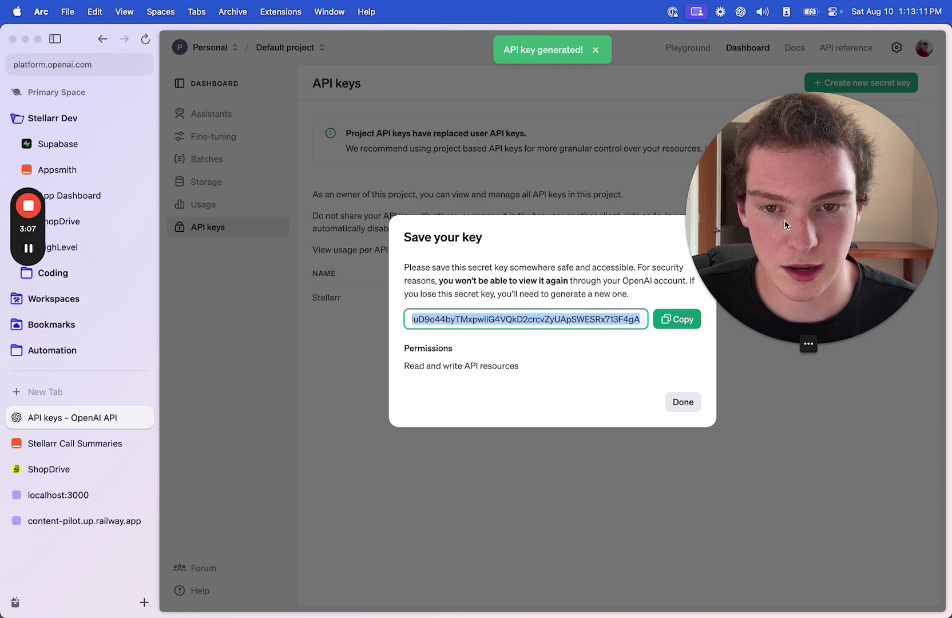
left_click(678, 322)
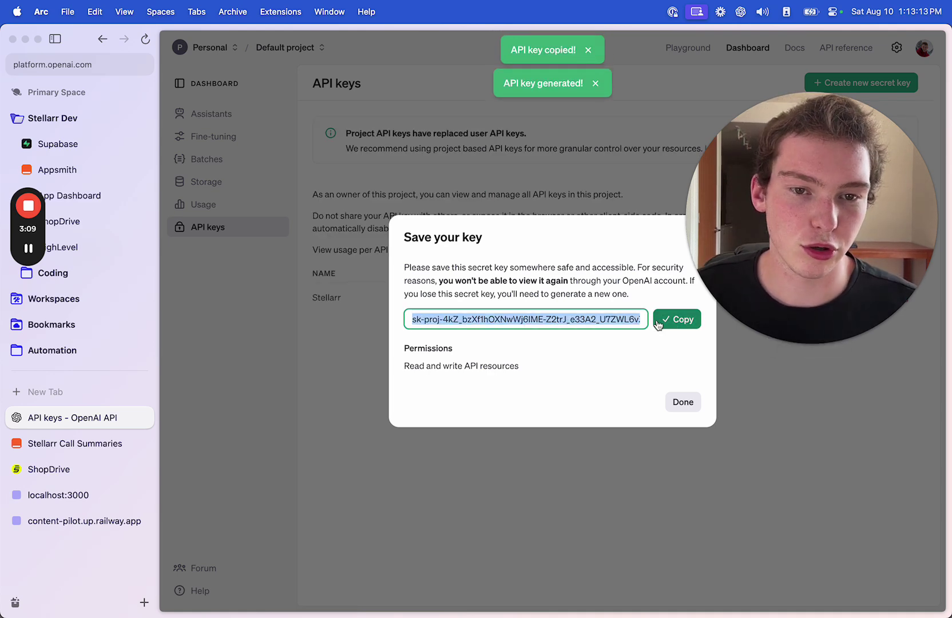
left_click(663, 326)
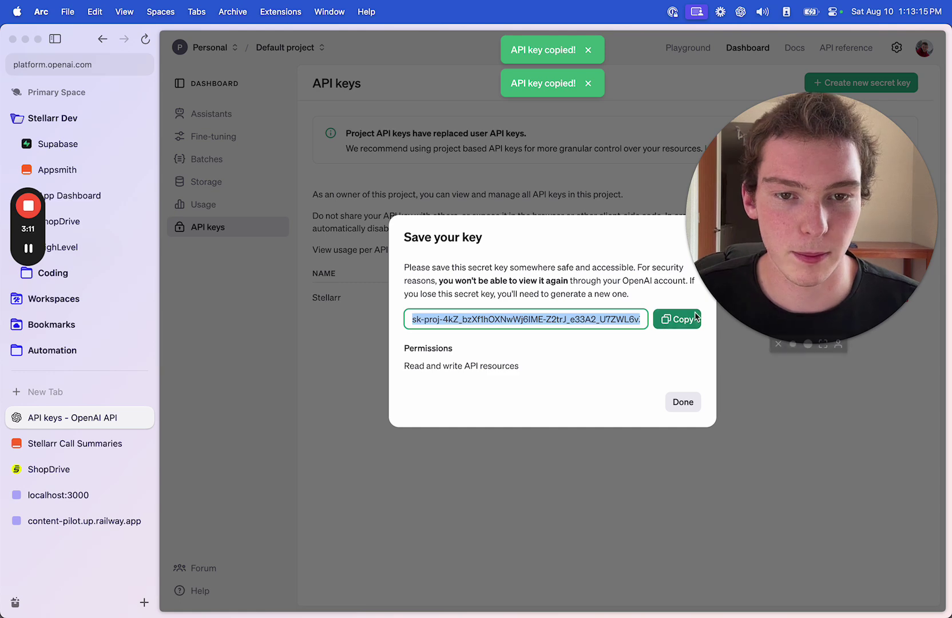
Paste the copied OpenAI API key into the Stellarr Call Summaries key form and submit it
left_click(57, 449)
key("ctrl+Tab")
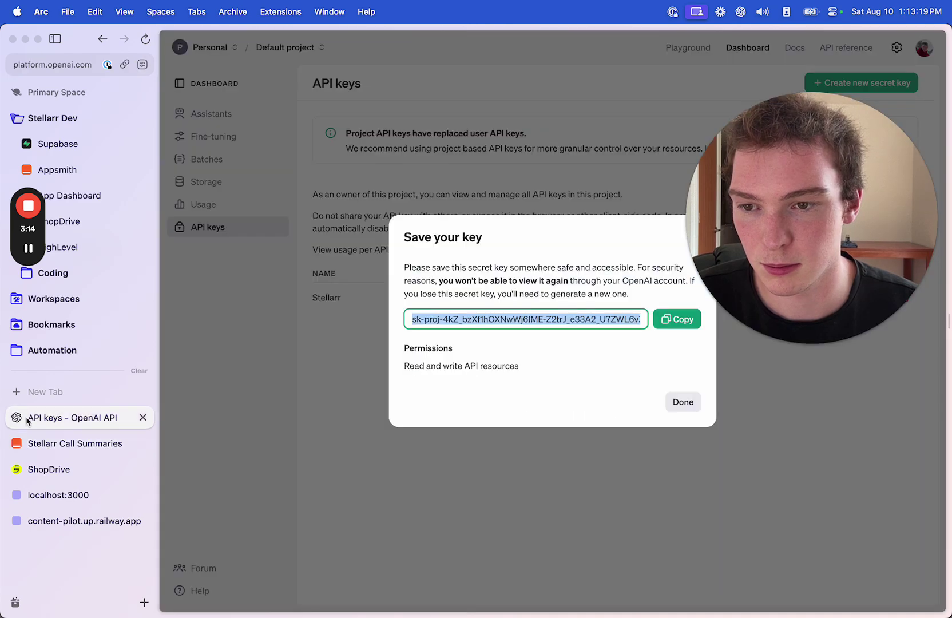
left_click(57, 445)
key("cmd+v")
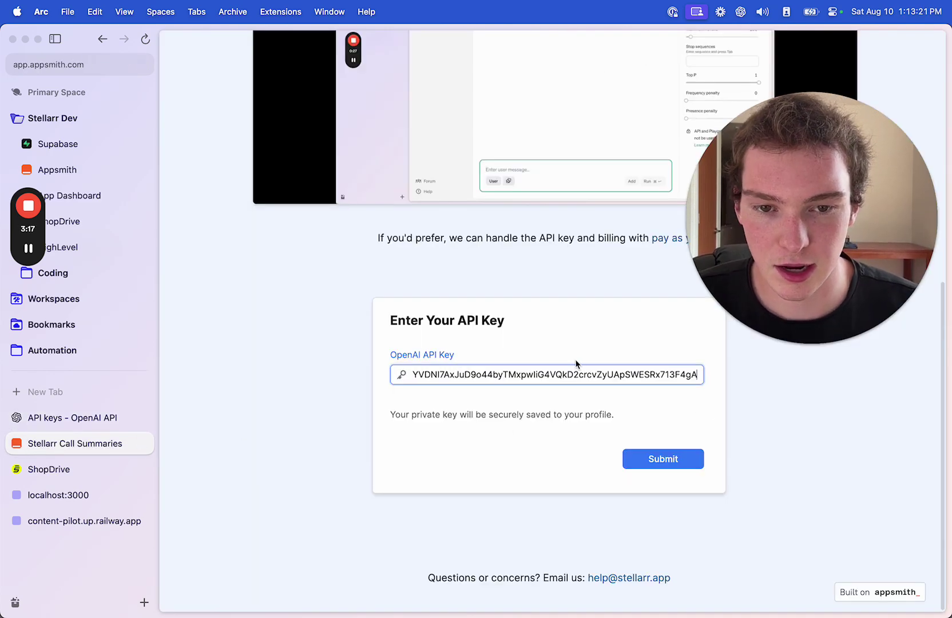
left_click(663, 458)
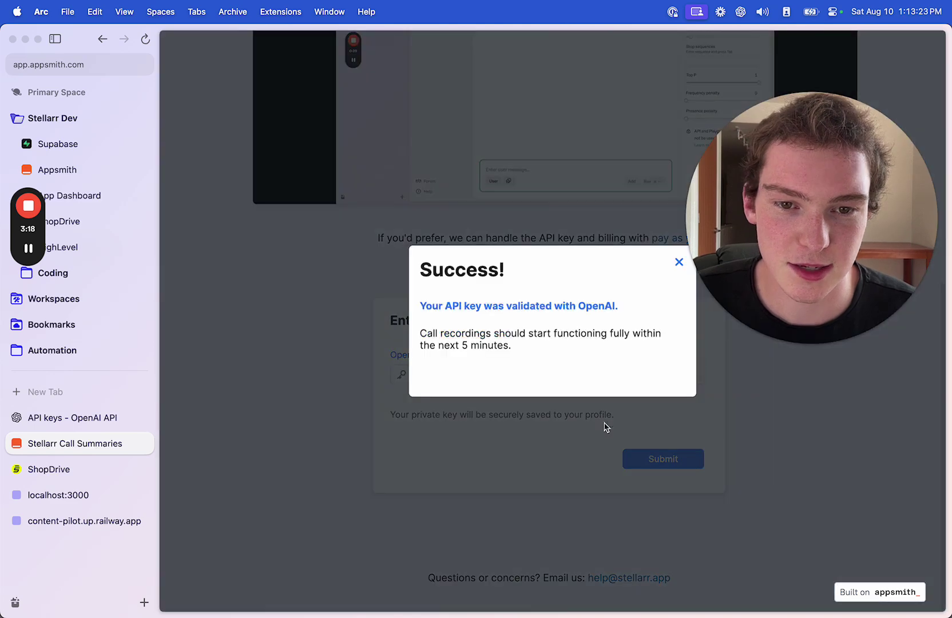
Read the API key validation message and close it
left_click_drag(862, 219, 862, 437)
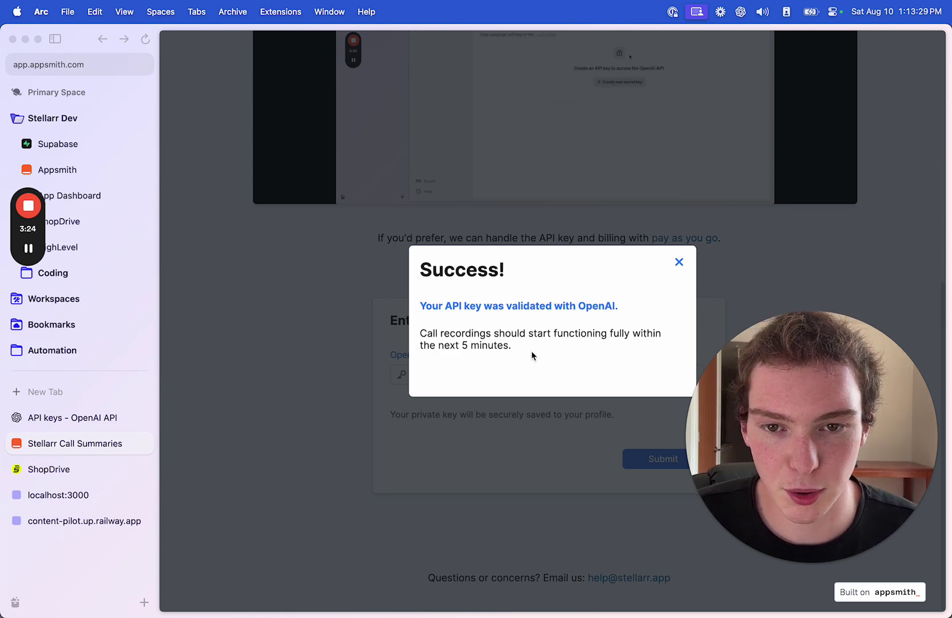
left_click_drag(520, 350, 419, 267)
left_click(490, 305)
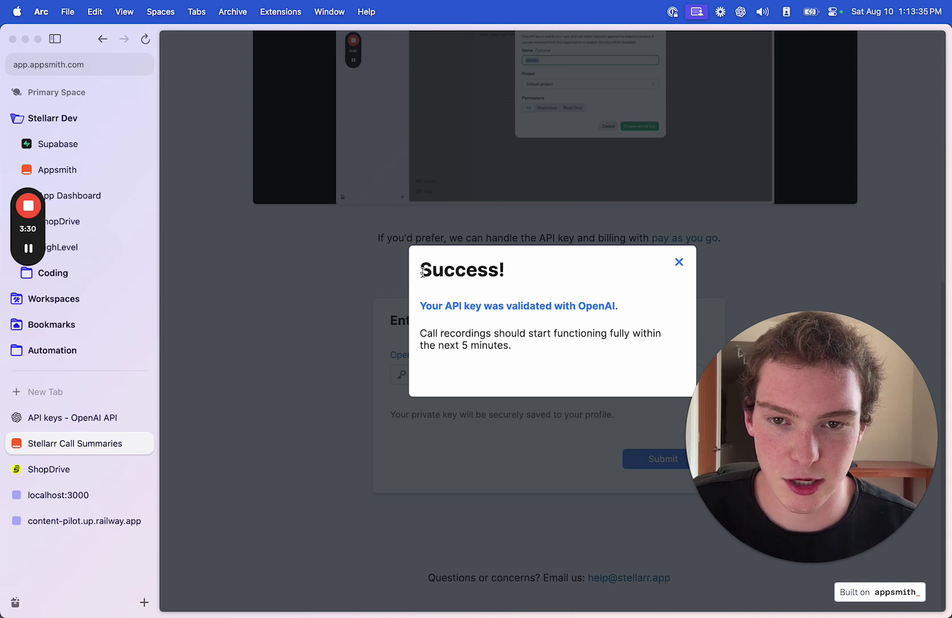
triple_click(494, 309)
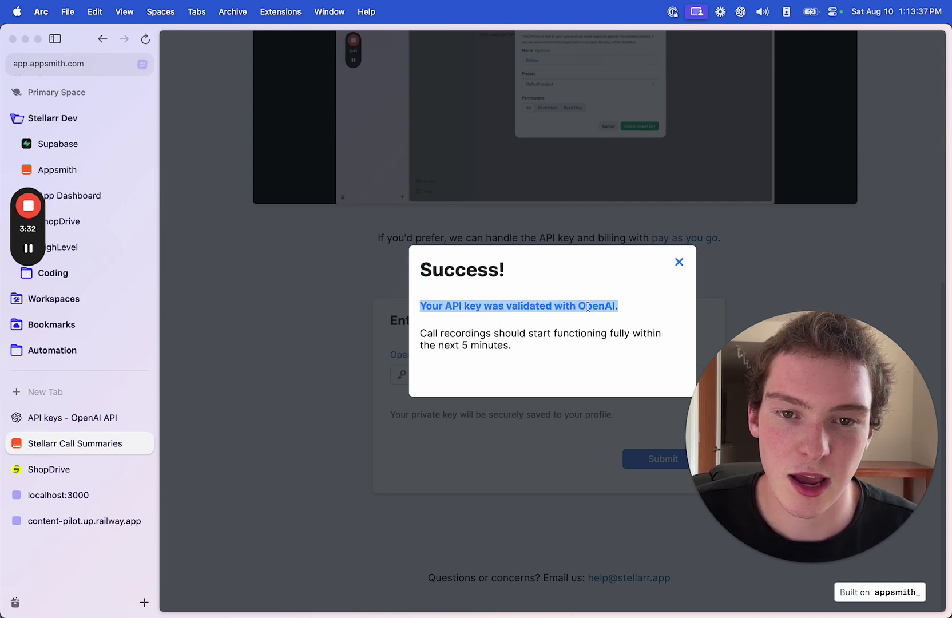
left_click(564, 324)
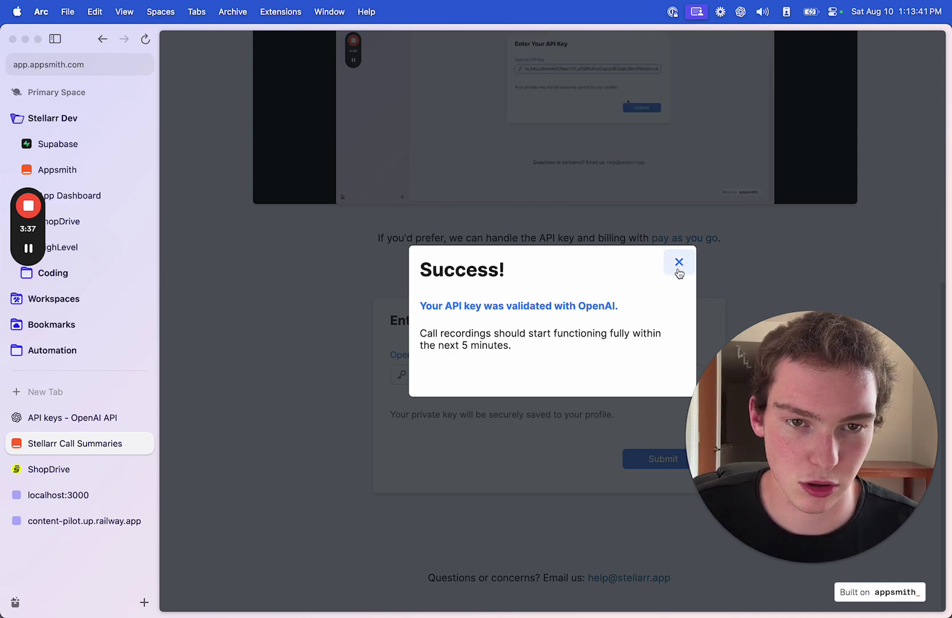
left_click(679, 263)
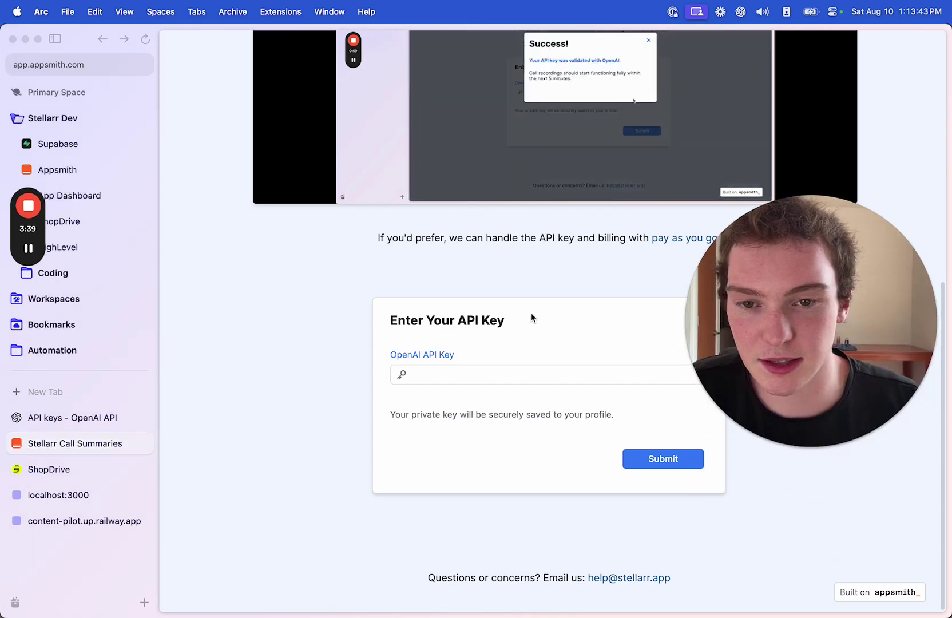
Close the Stellarr Call Summaries and OpenAI API keys tabs after looking over the welcome page
scroll(532, 319, "up", 10)
scroll(549, 424, "down", 7)
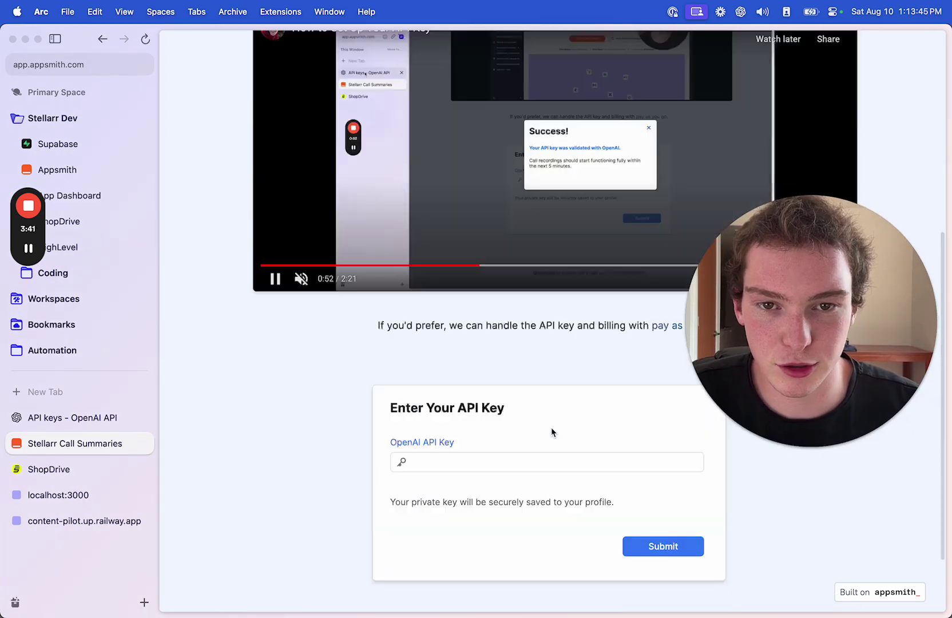
scroll(452, 436, "up", 4)
scroll(452, 436, "up", 3)
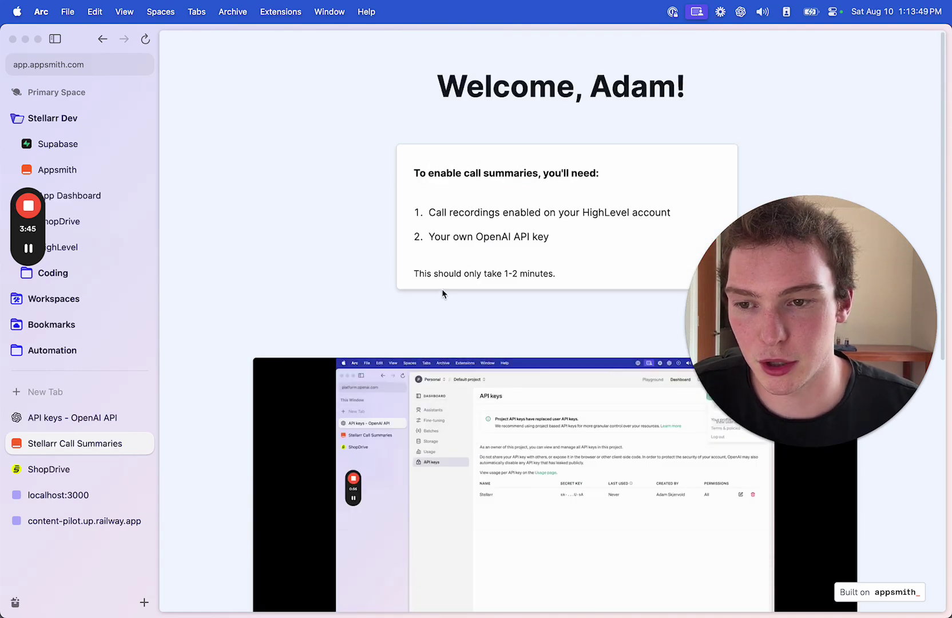
key("super+w")
mouse_move(479, 615)
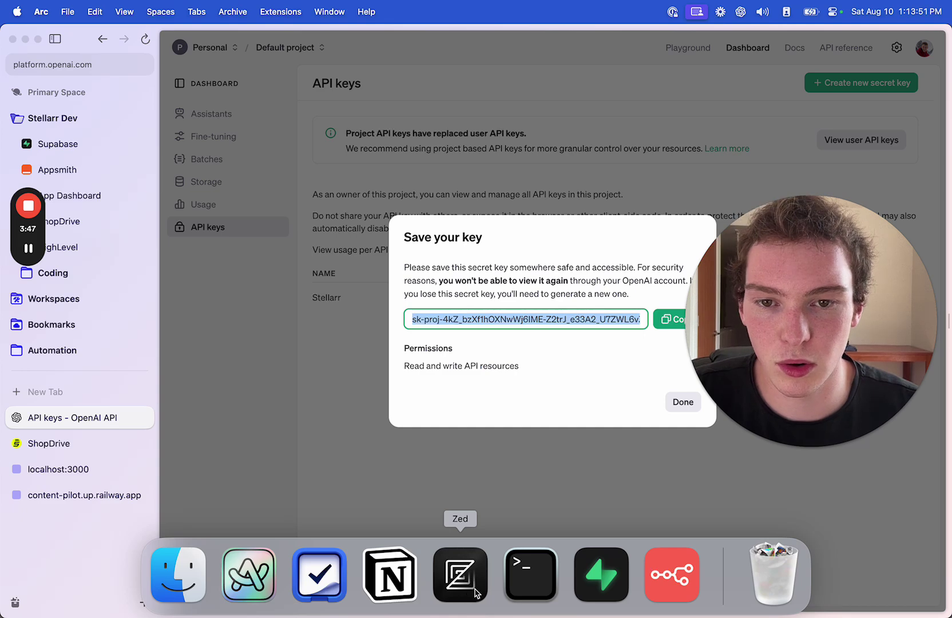
key("super+w")
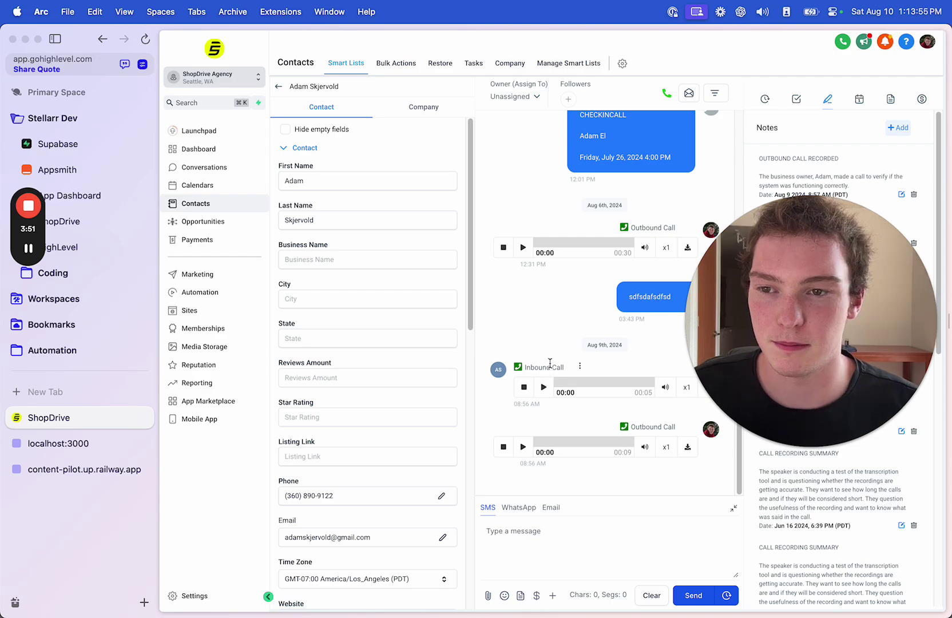
Switch to n8n and survey all branches of the Installation Logic workflow
left_click(28, 247)
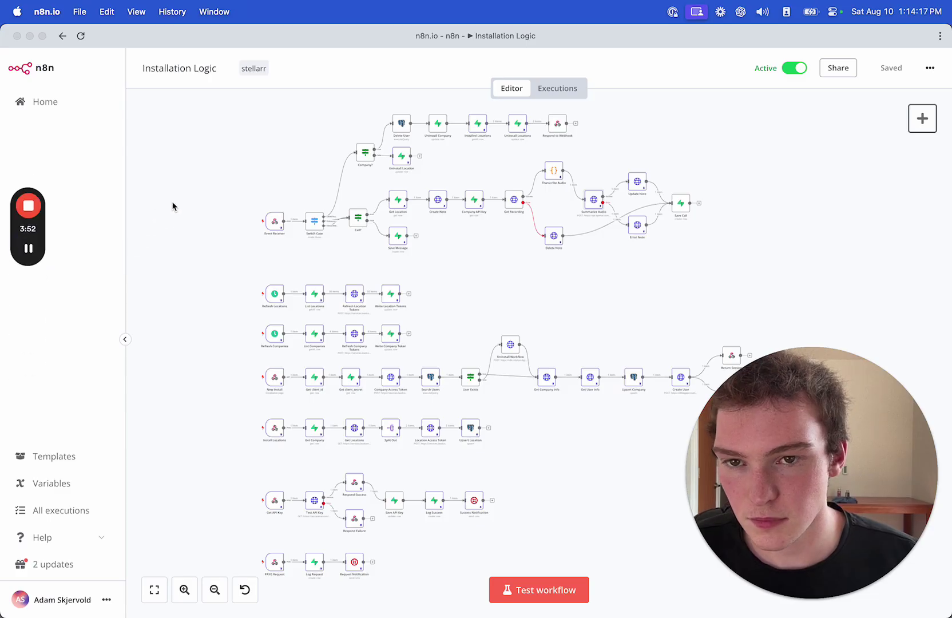
left_click_drag(255, 179, 205, 260)
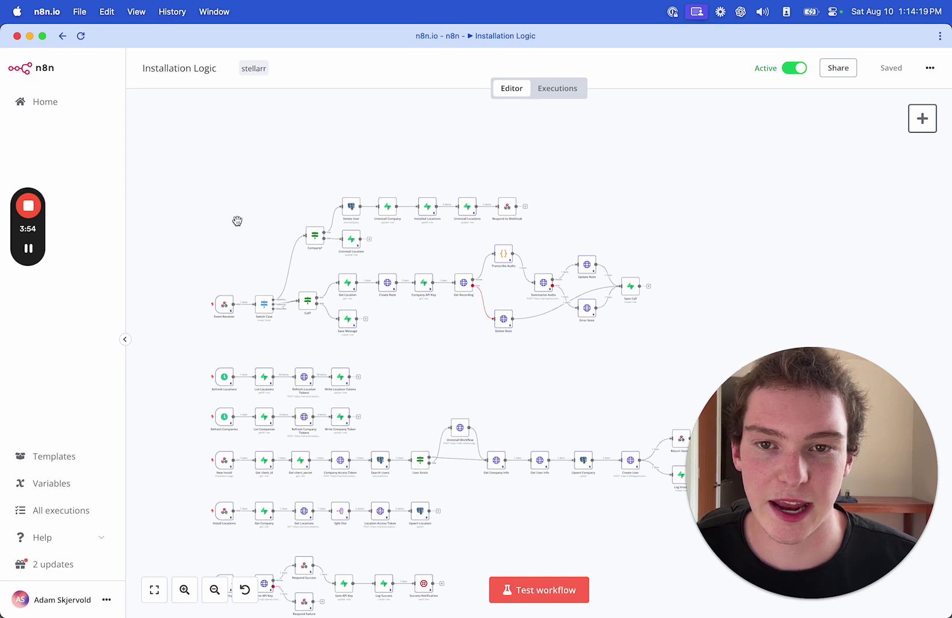
left_click_drag(236, 219, 319, 215)
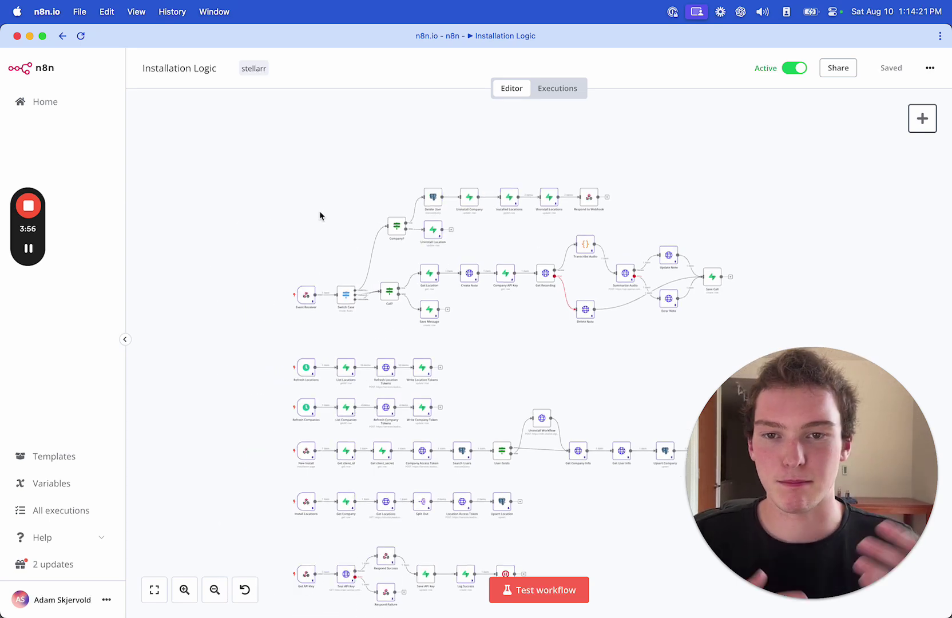
left_click_drag(323, 254, 281, 218)
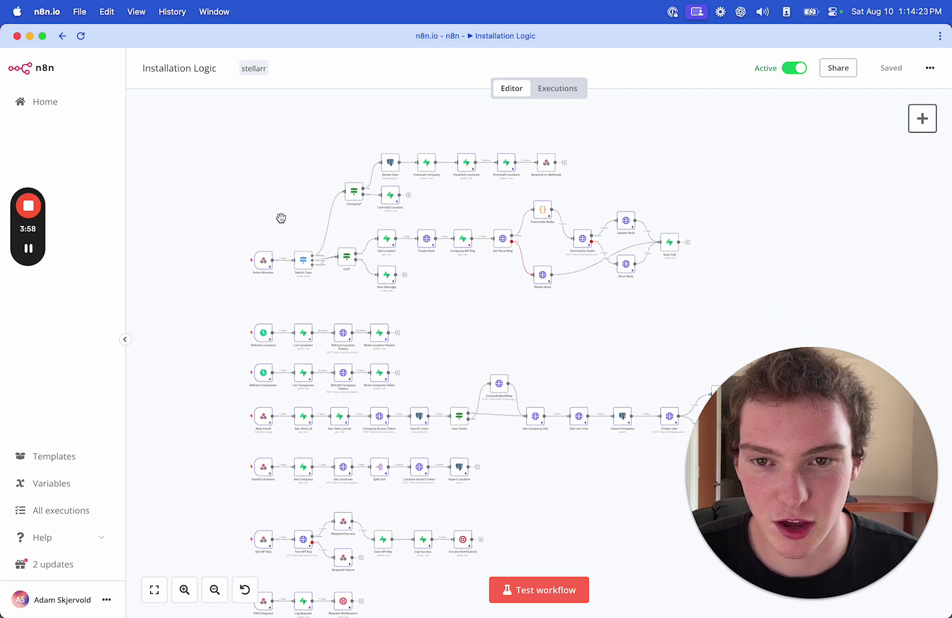
left_click_drag(366, 333, 429, 243)
scroll(447, 303, "up", 2)
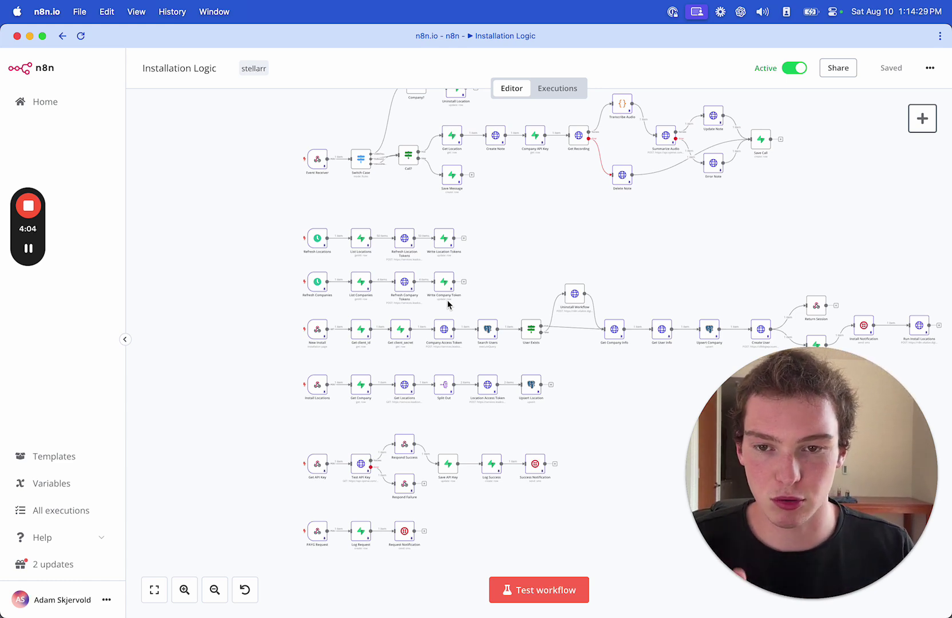
scroll(498, 230, "down", 2)
scroll(498, 230, "right", 1)
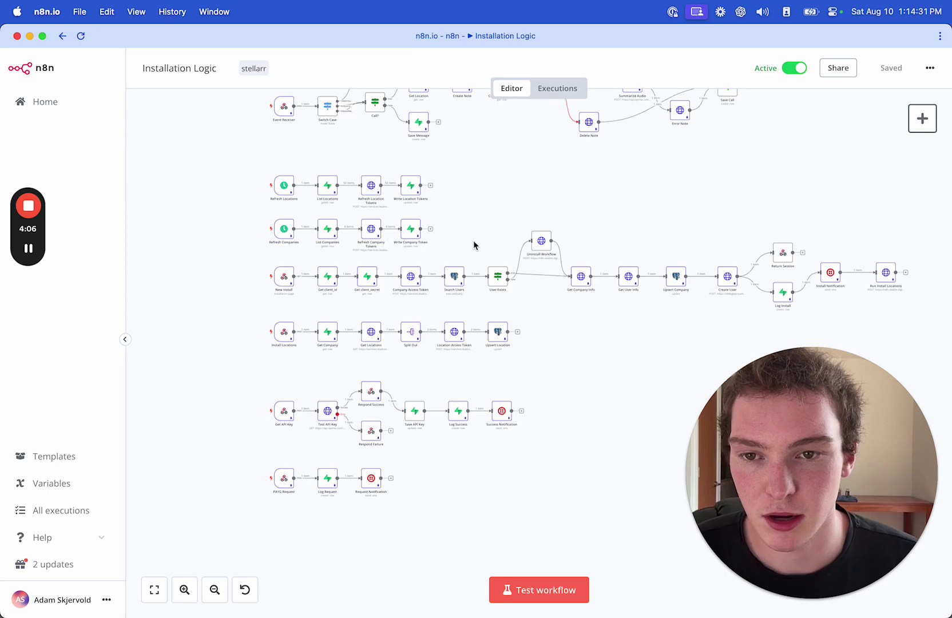
Examine the New Install branch node by node, from the webhook through User Exists and Create User to Run Install Locations
scroll(329, 282, "up", 2)
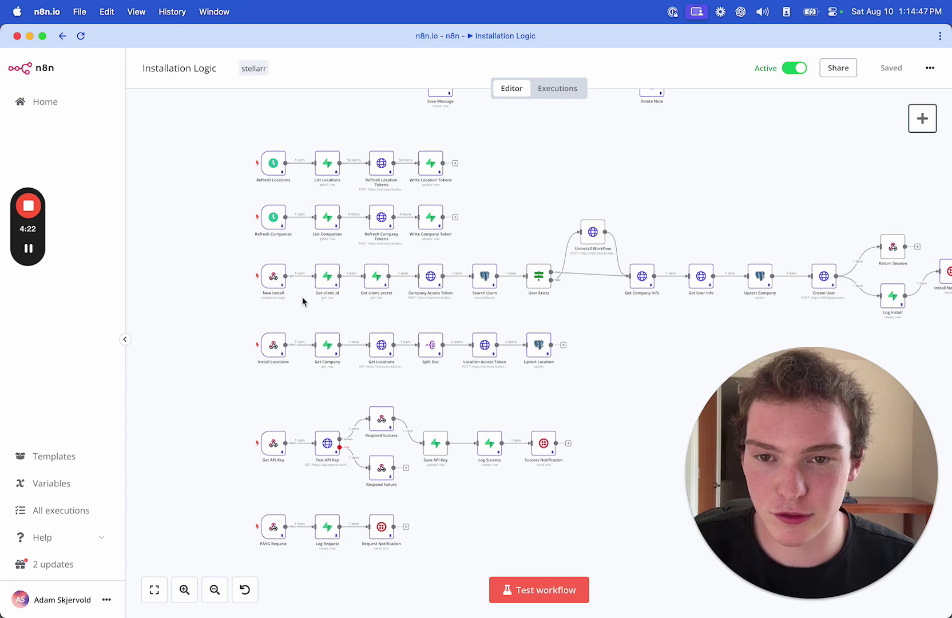
scroll(432, 284, "up", 5)
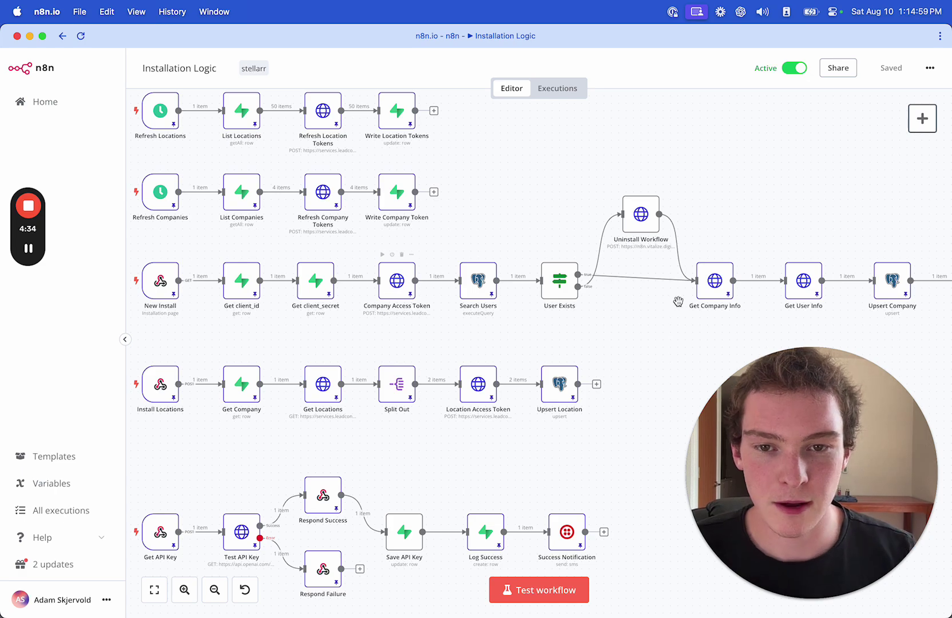
scroll(654, 325, "right", 8)
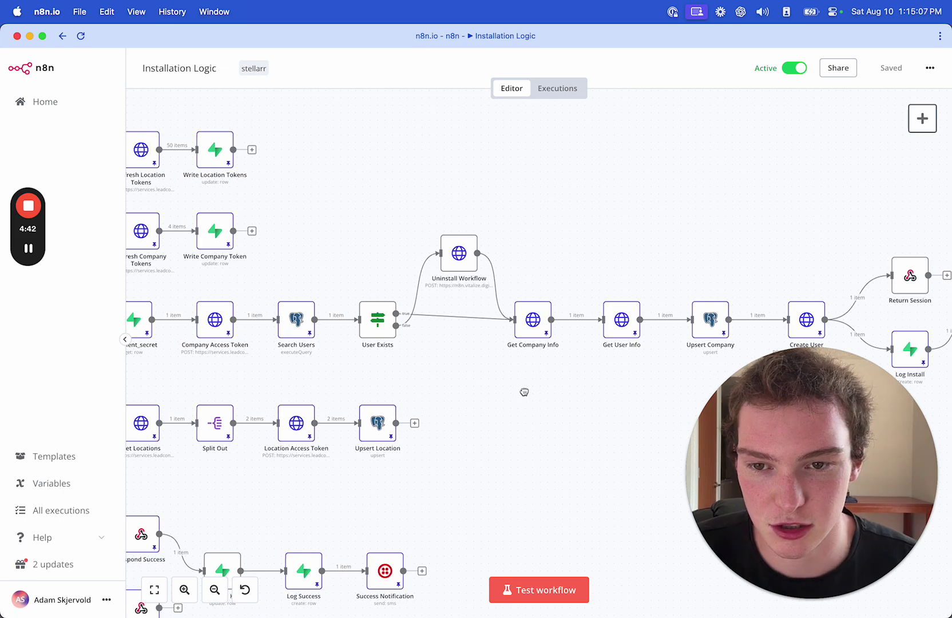
left_click_drag(524, 393, 461, 395)
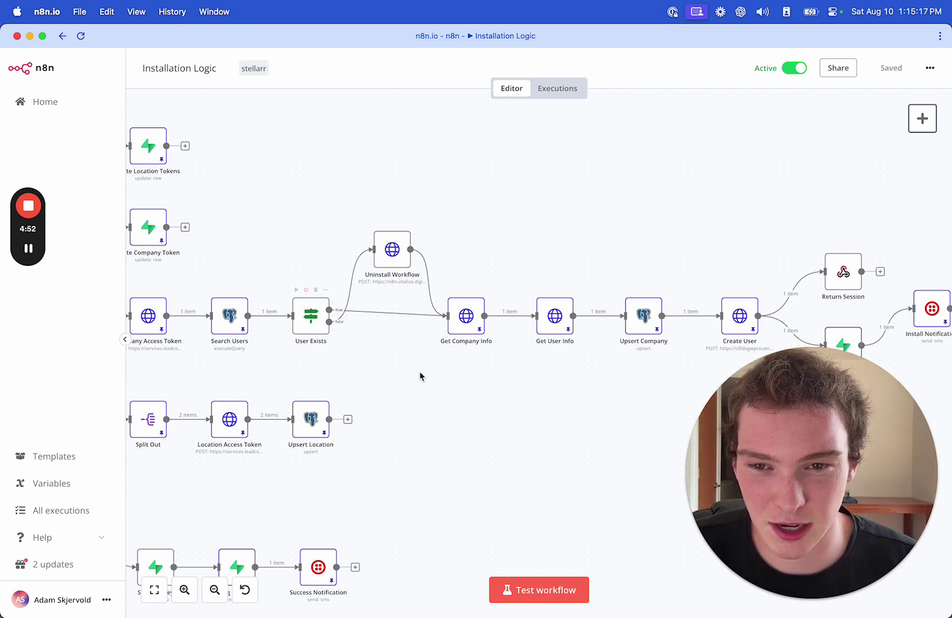
left_click_drag(468, 373, 391, 387)
scroll(391, 386, "right", 10)
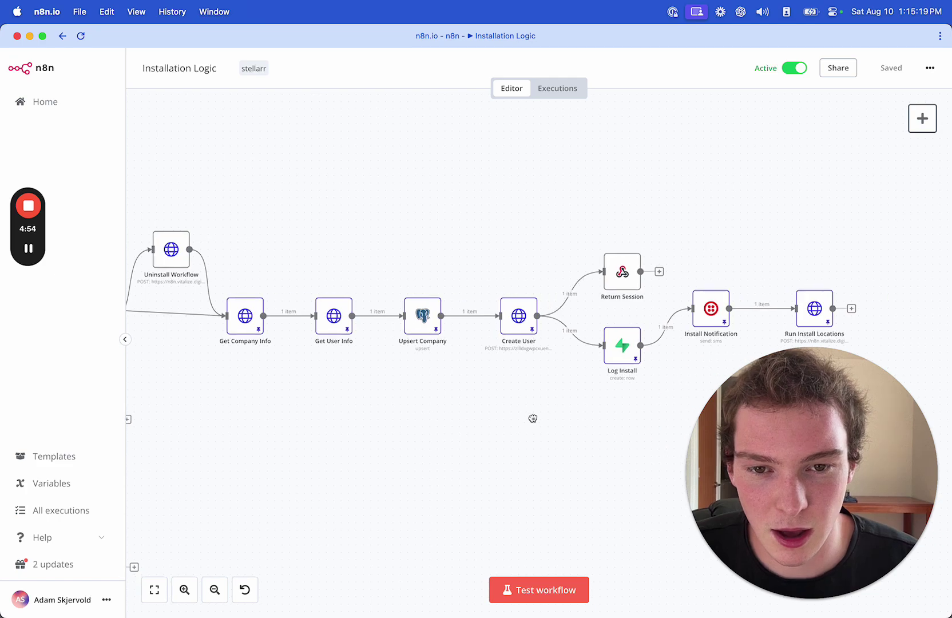
scroll(321, 369, "left", 3)
scroll(559, 408, "down", 3)
scroll(429, 348, "up", 3)
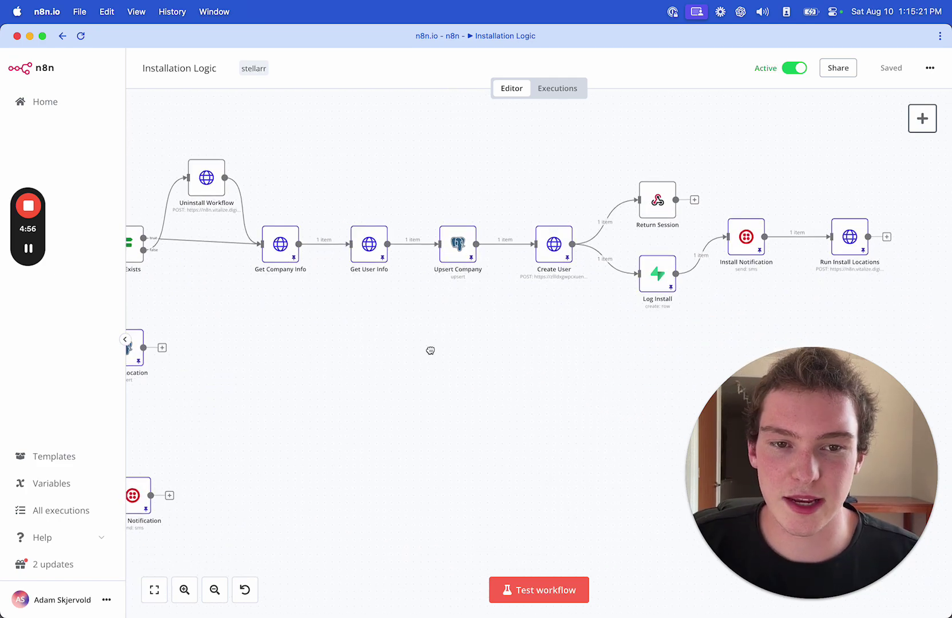
Examine the end of the New Install branch, from Create User through Return Session, Log Install, Install Notification and Run Install Locations
scroll(518, 358, "right", 10)
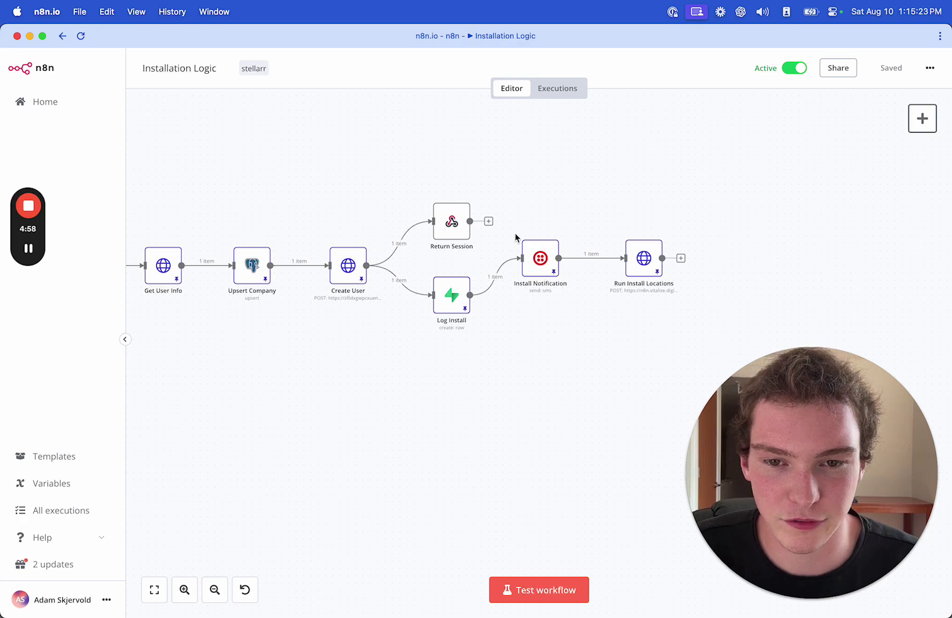
scroll(411, 372, "down", 3)
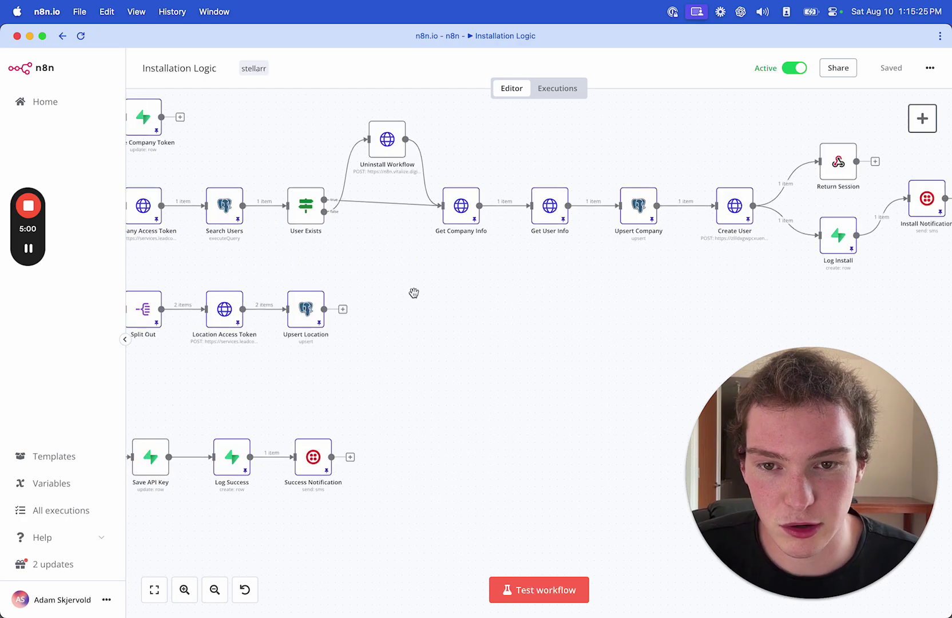
scroll(606, 330, "left", 5)
scroll(606, 329, "right", 3)
scroll(611, 339, "up", 3)
scroll(611, 339, "right", 10)
scroll(611, 339, "up", 3)
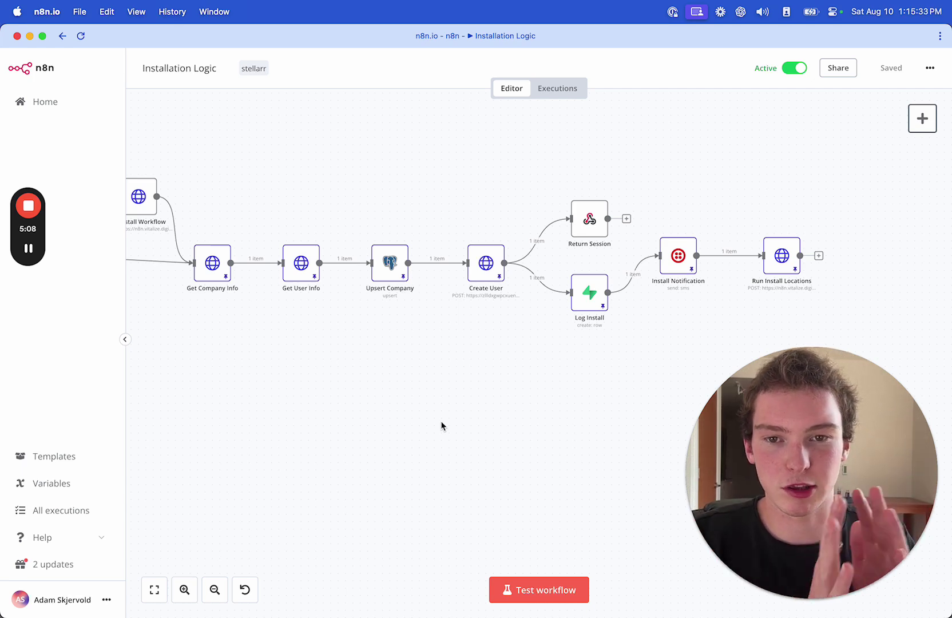
scroll(516, 339, "right", 4)
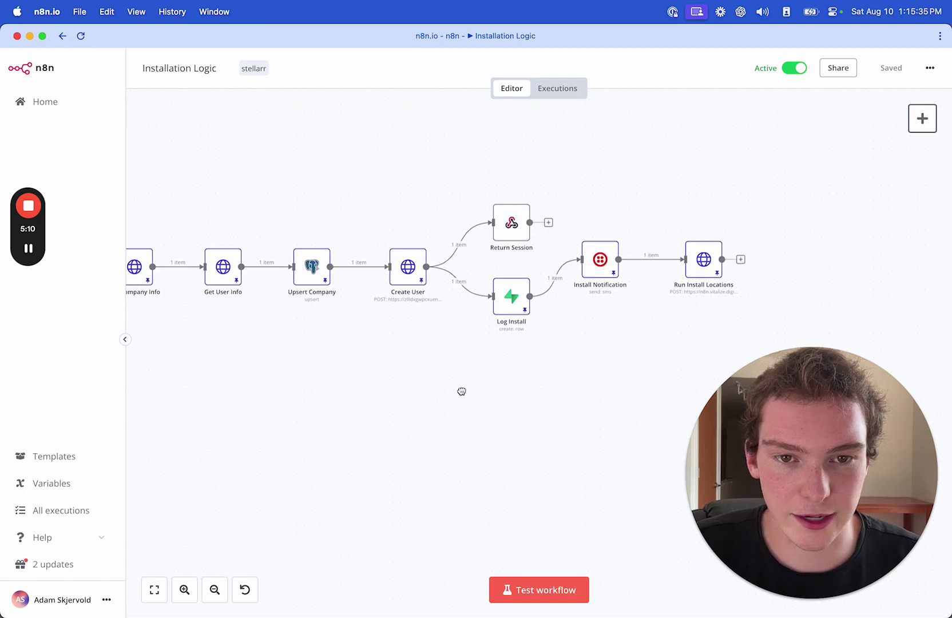
Look over the Install Locations branch, from its webhook through Get Company and Split Out to Upsert Location
scroll(383, 348, "left", 15)
scroll(382, 349, "down", 2)
scroll(382, 348, "left", 15)
scroll(382, 349, "down", 1)
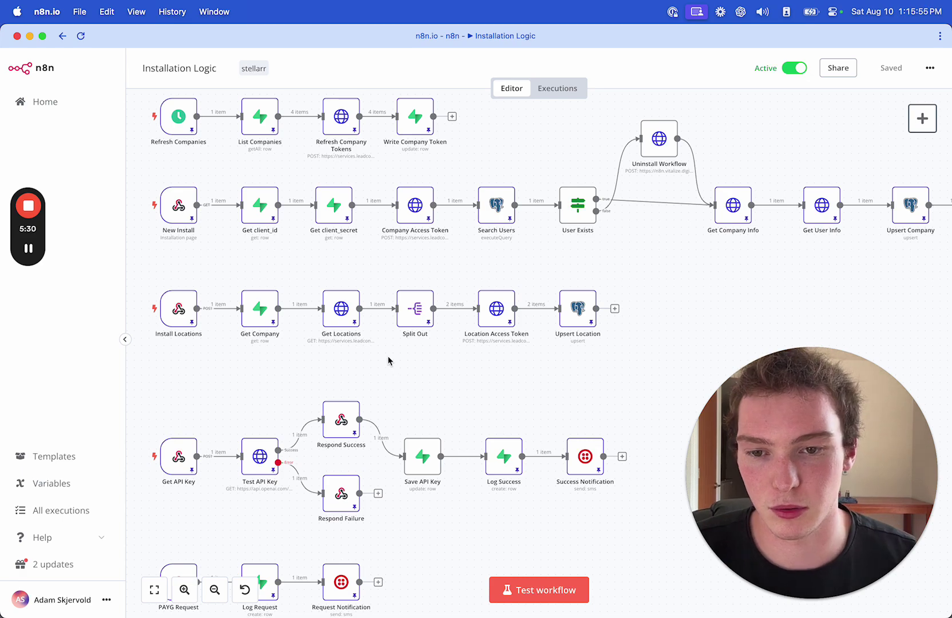
Open the Test API Key node in the Get API Key branch and inspect its request URL
scroll(458, 395, "down", 5)
scroll(553, 425, "left", 3)
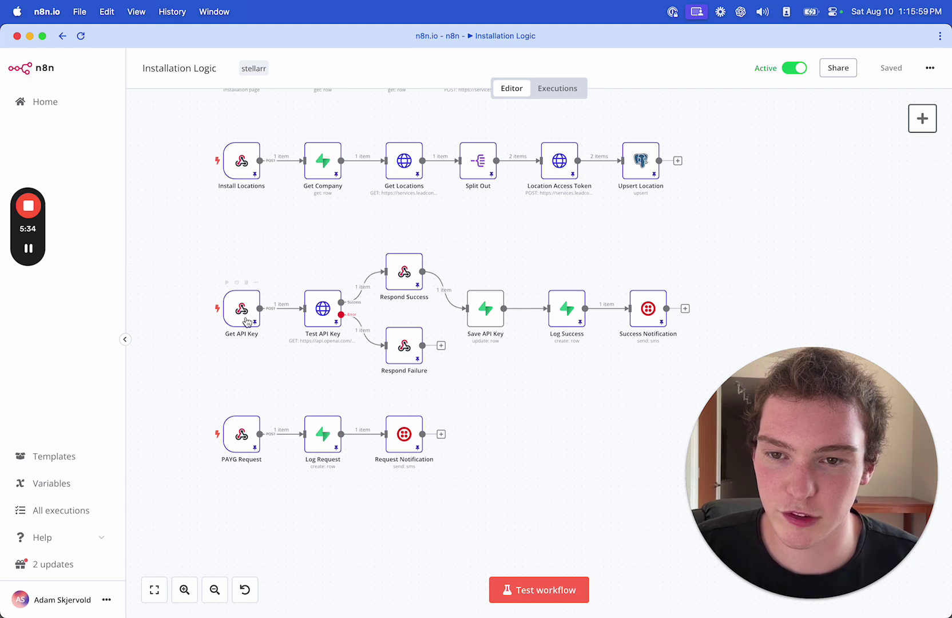
scroll(554, 385, "right", 3)
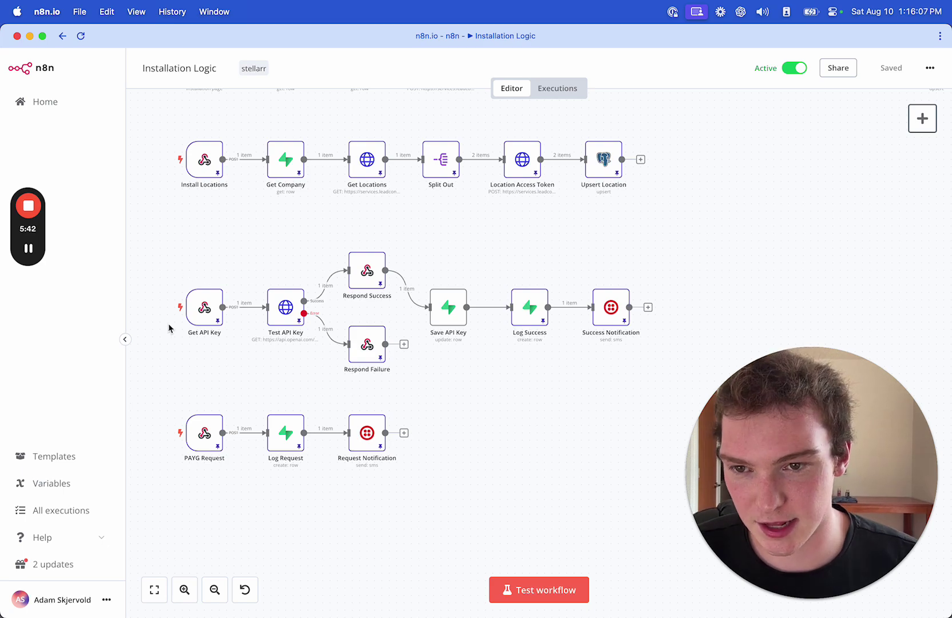
double_click(283, 308)
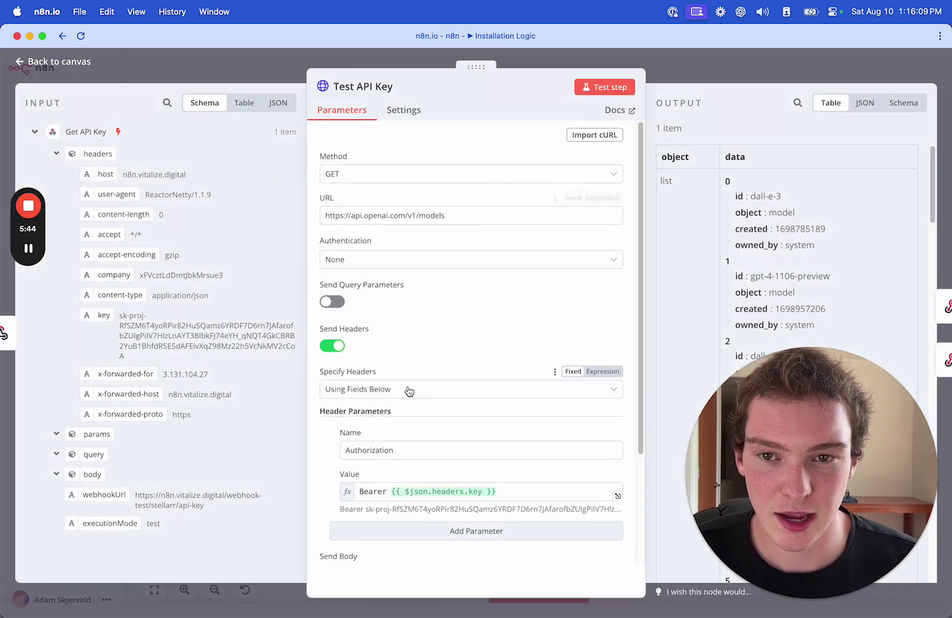
scroll(408, 391, "down", 3)
scroll(409, 391, "up", 5)
left_click(444, 217)
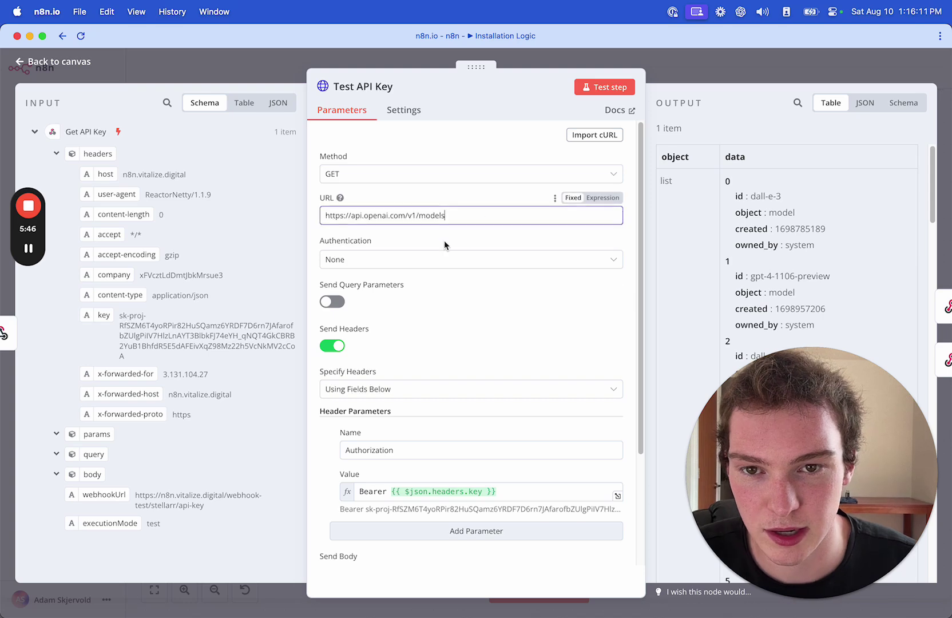
triple_click(483, 222)
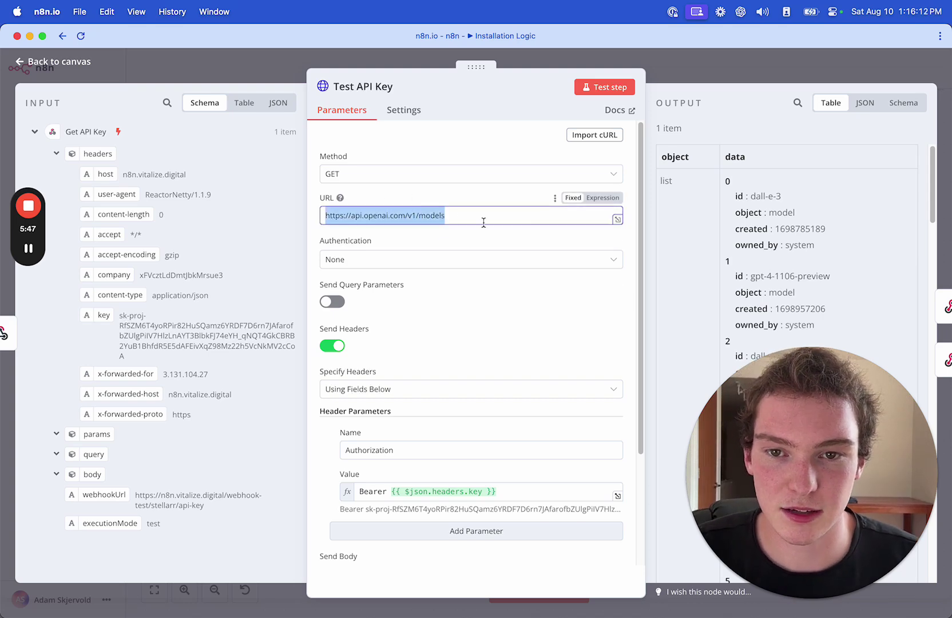
left_click(442, 215)
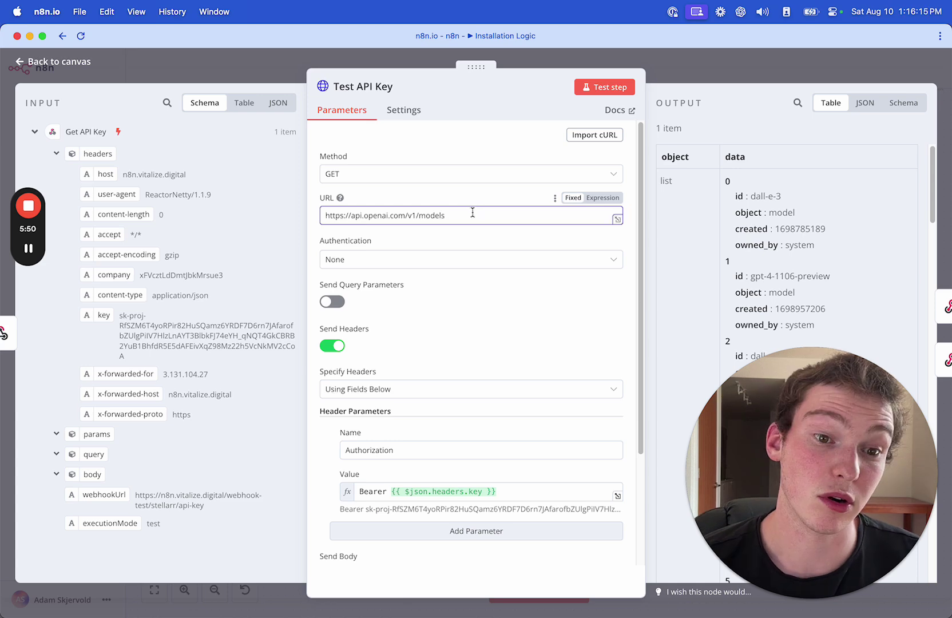
Read through the OpenAI model list in the Test API Key node's output
scroll(480, 316, "down", 5)
scroll(831, 290, "down", 15)
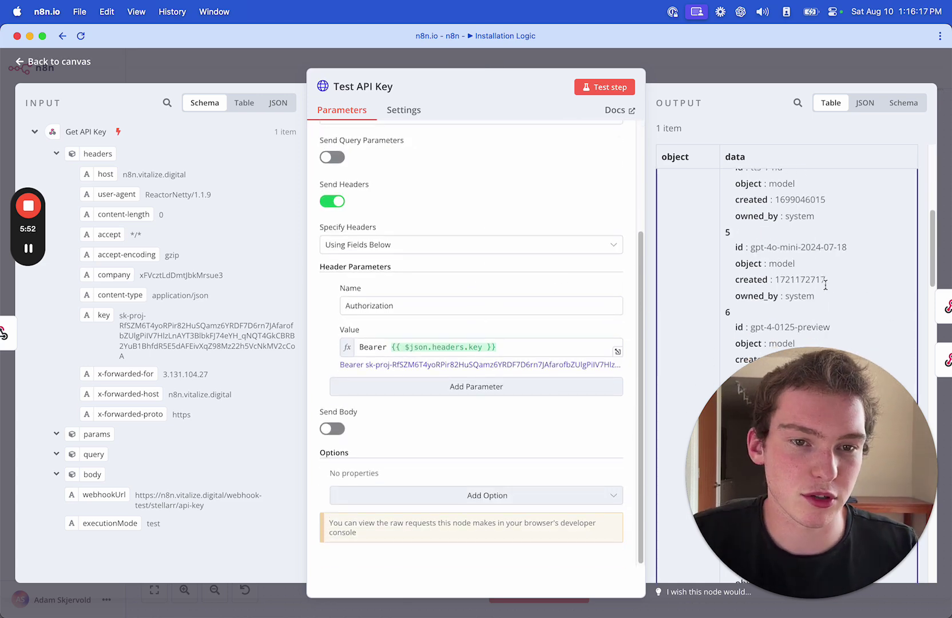
scroll(825, 284, "down", 12)
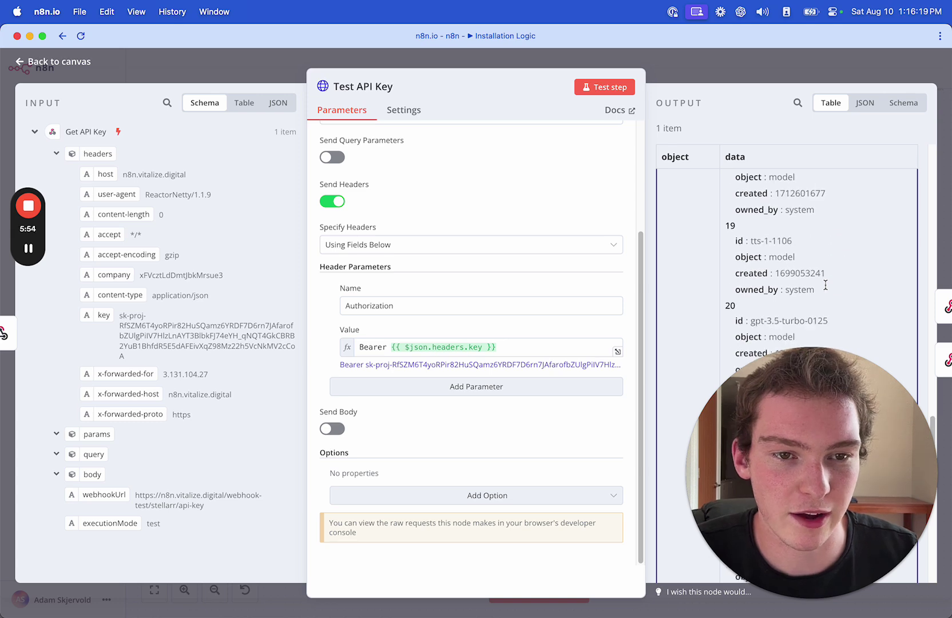
scroll(826, 285, "up", 18)
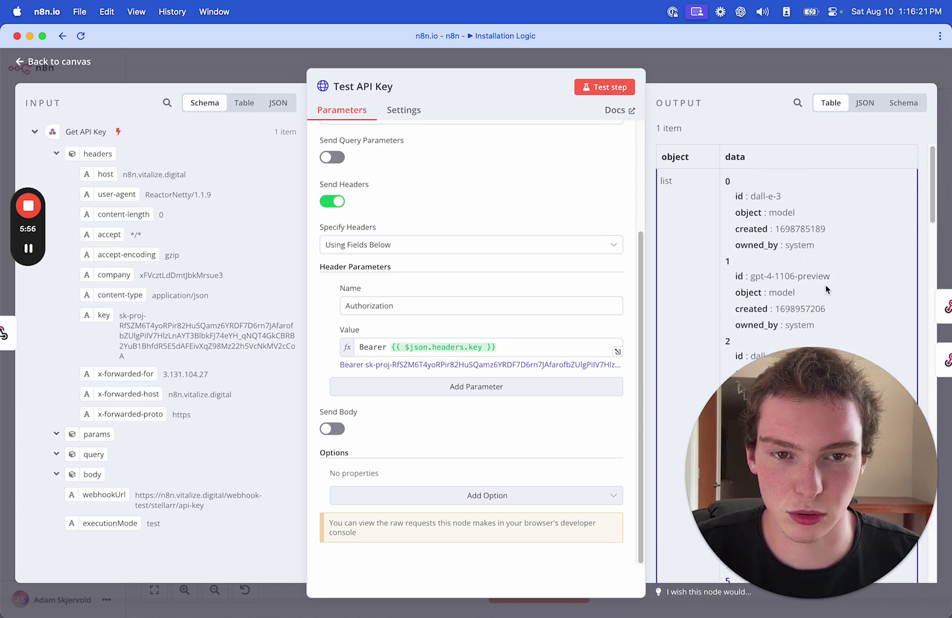
scroll(826, 289, "down", 12)
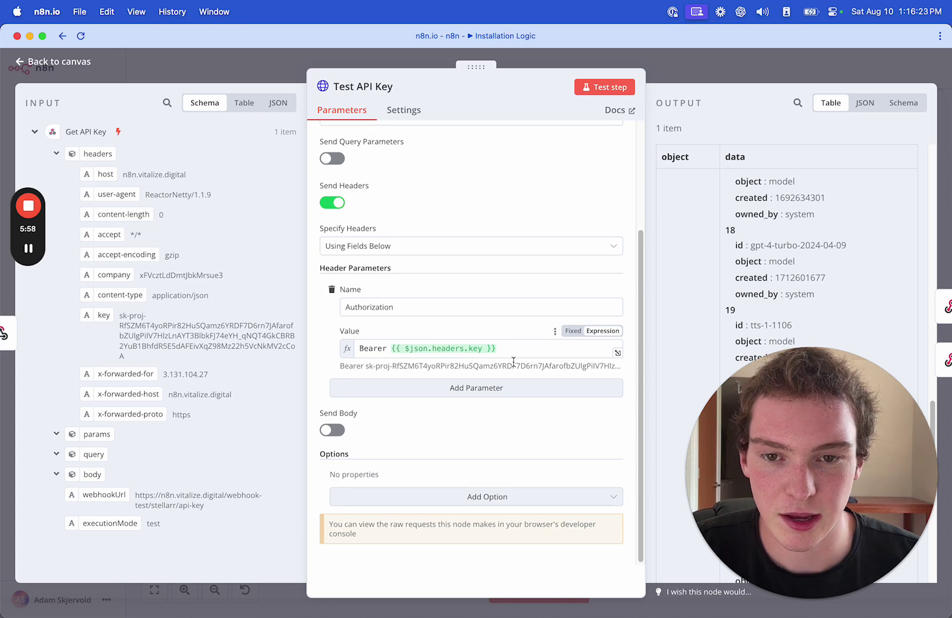
Inspect the Authorization header expression and the incoming key in the Test API Key node, and return to the canvas
left_click(528, 349)
left_click(473, 331)
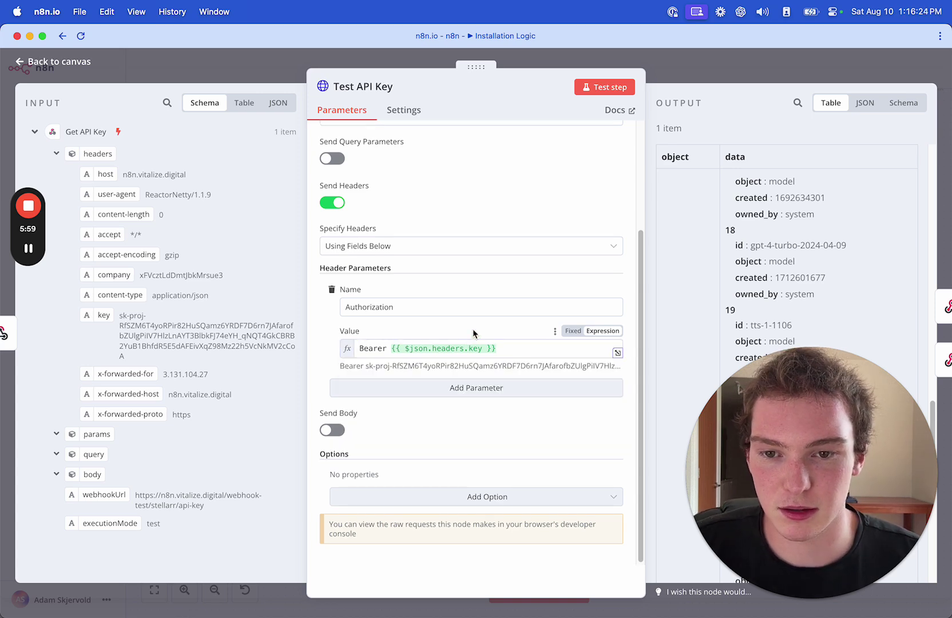
left_click(525, 354)
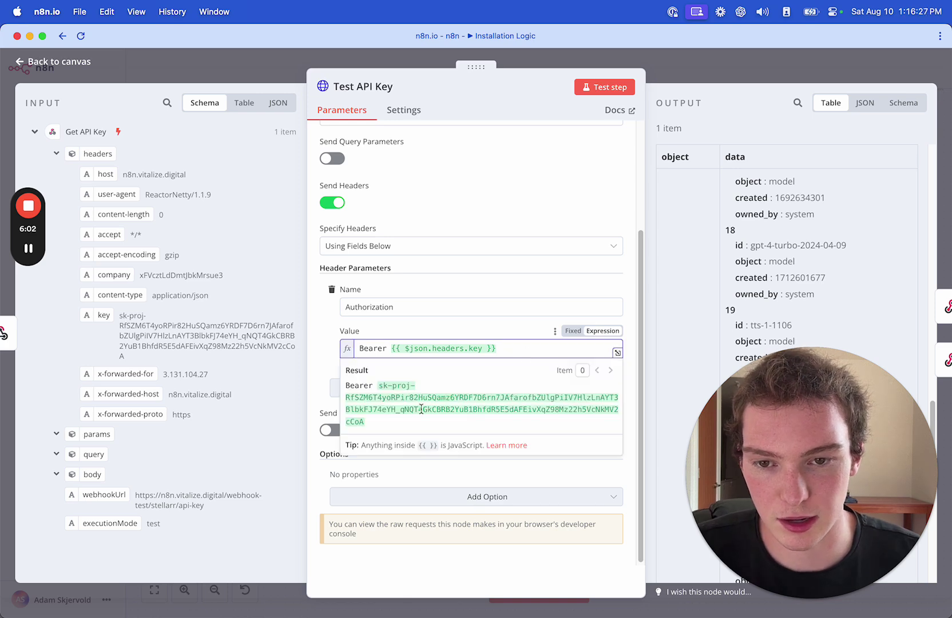
left_click(502, 331)
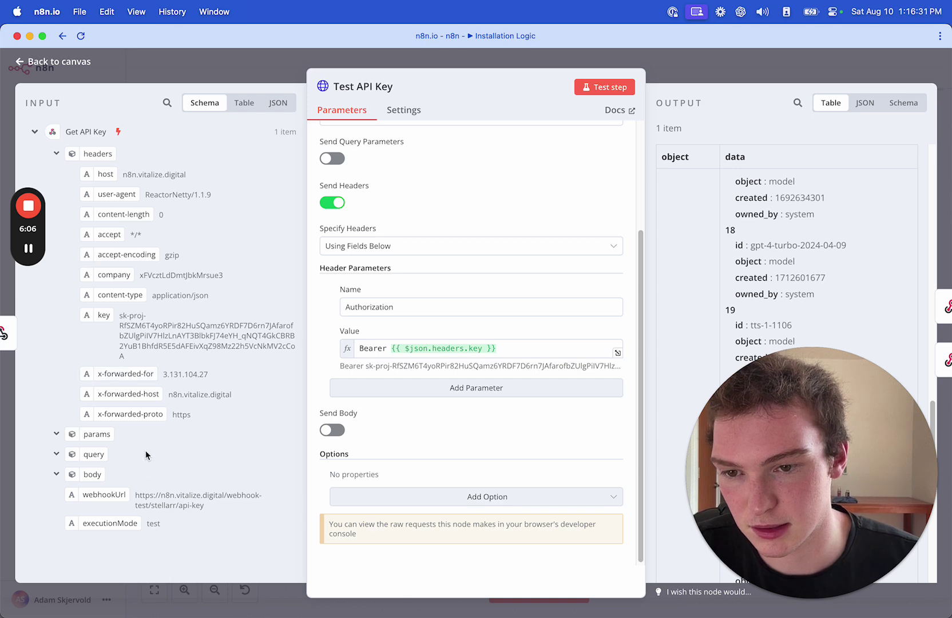
triple_click(232, 338)
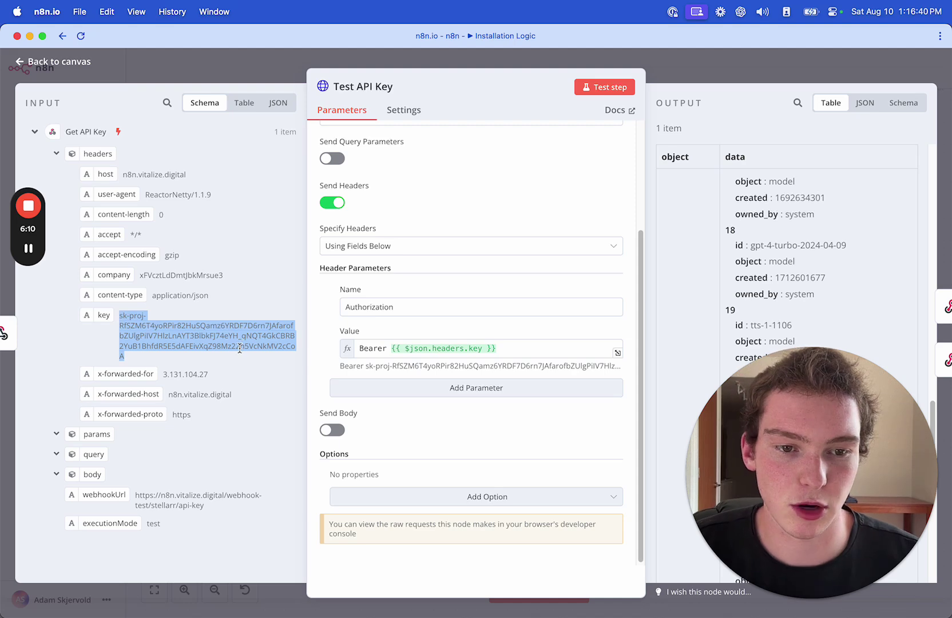
key("Escape")
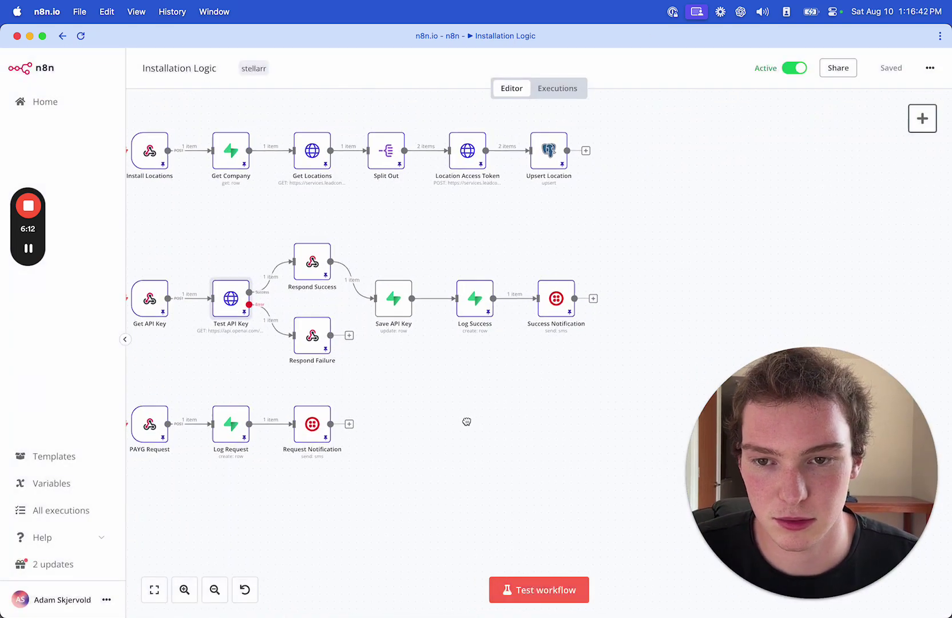
Switch to Arc, restore the closed Stellarr Call Summaries tab, close the OpenAI Platform tab and reload the Stellarr page
left_click_drag(452, 410, 589, 307)
mouse_move(389, 578)
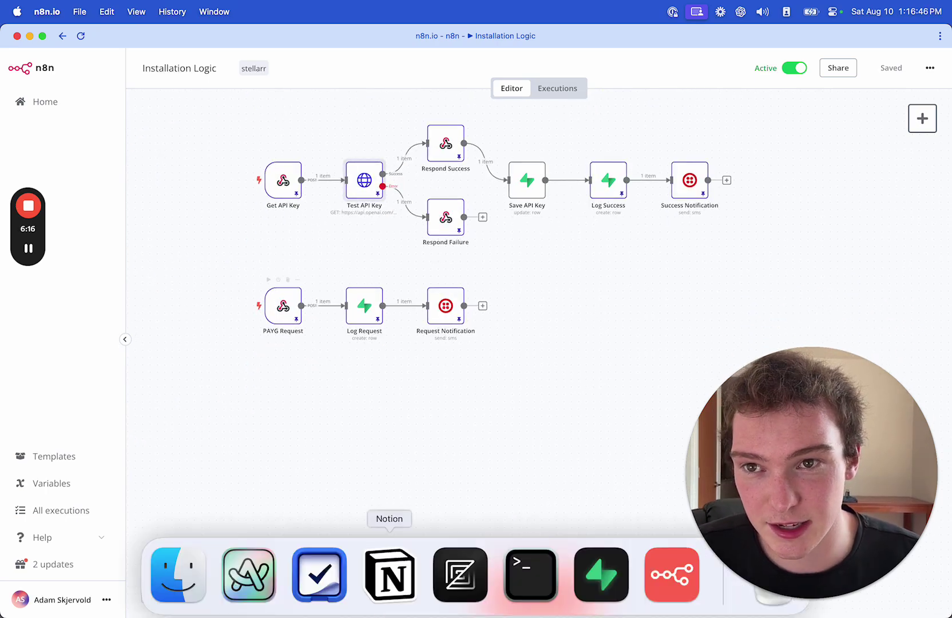
left_click(258, 589)
key("super+shift+t")
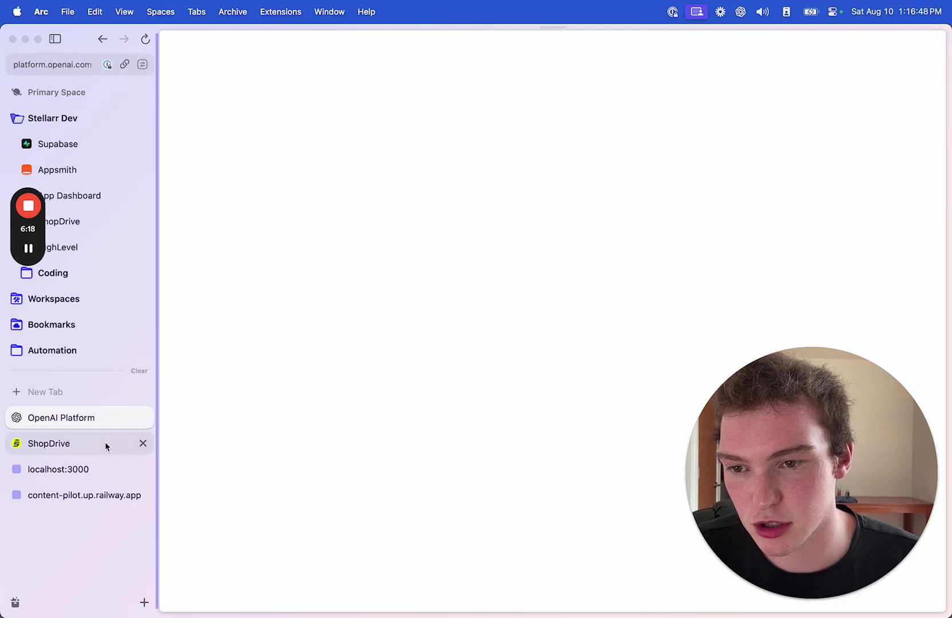
key("super+shift+t")
left_click(143, 417)
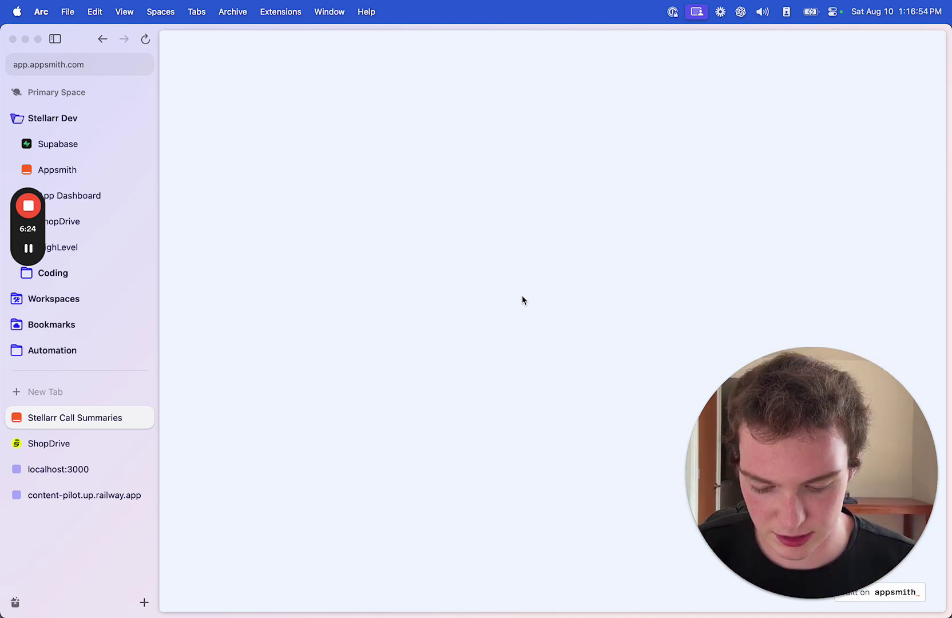
left_click(146, 38)
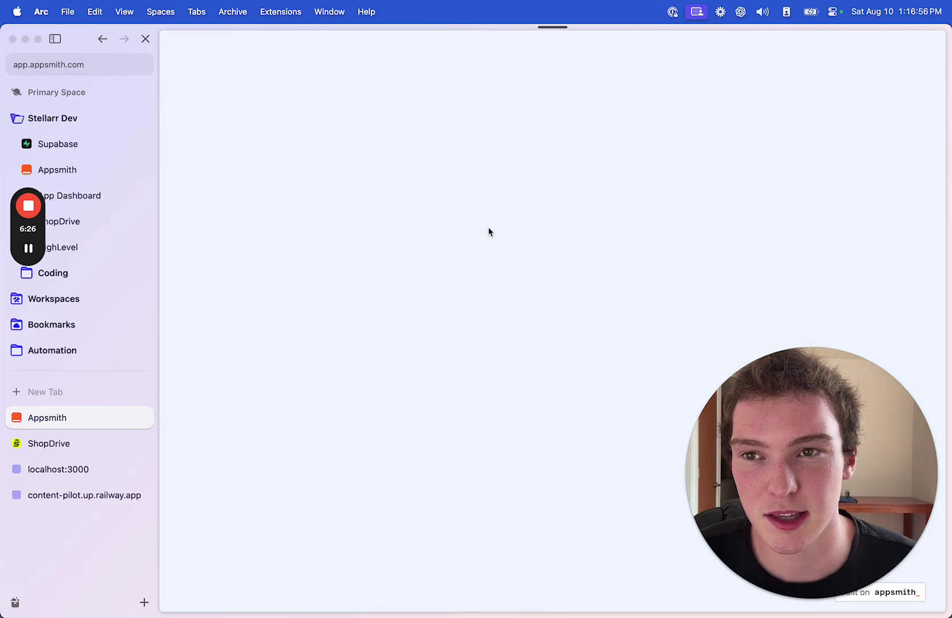
Review the Stellarr page's setup video, pay as you go line and API key form
scroll(497, 299, "down", 10)
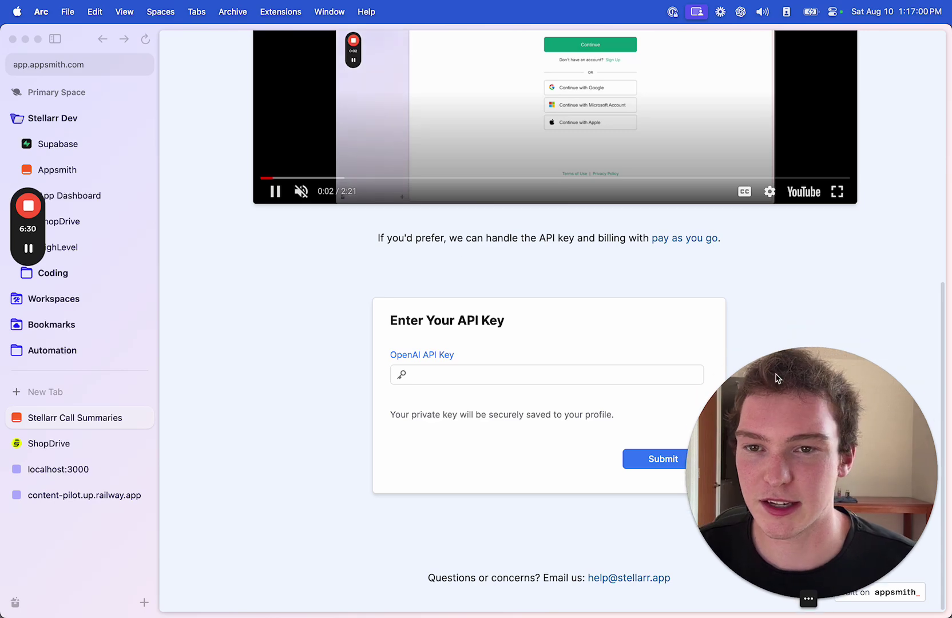
scroll(477, 307, "up", 6)
scroll(478, 303, "up", 3)
scroll(476, 301, "down", 8)
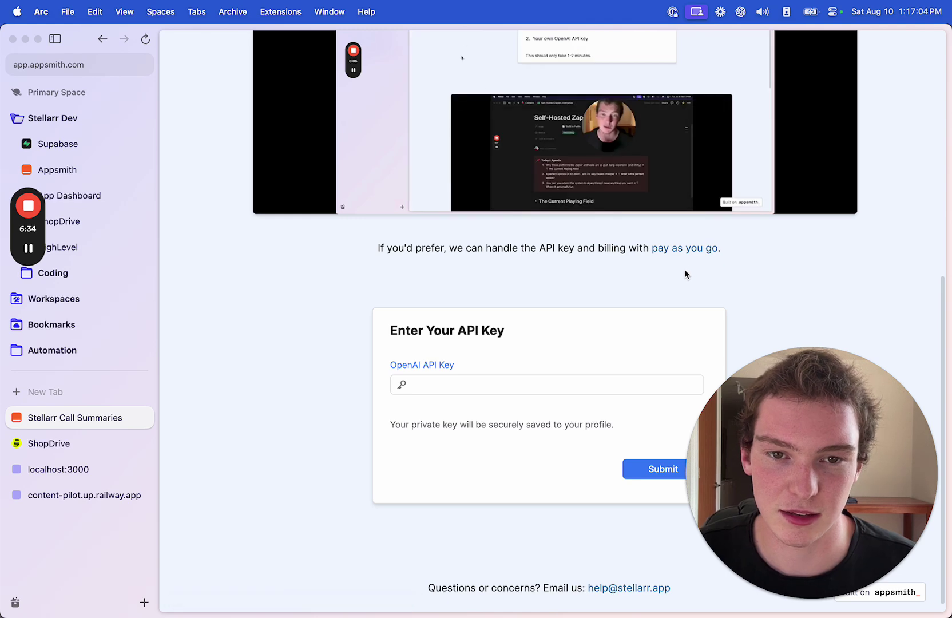
scroll(530, 188, "up", 3)
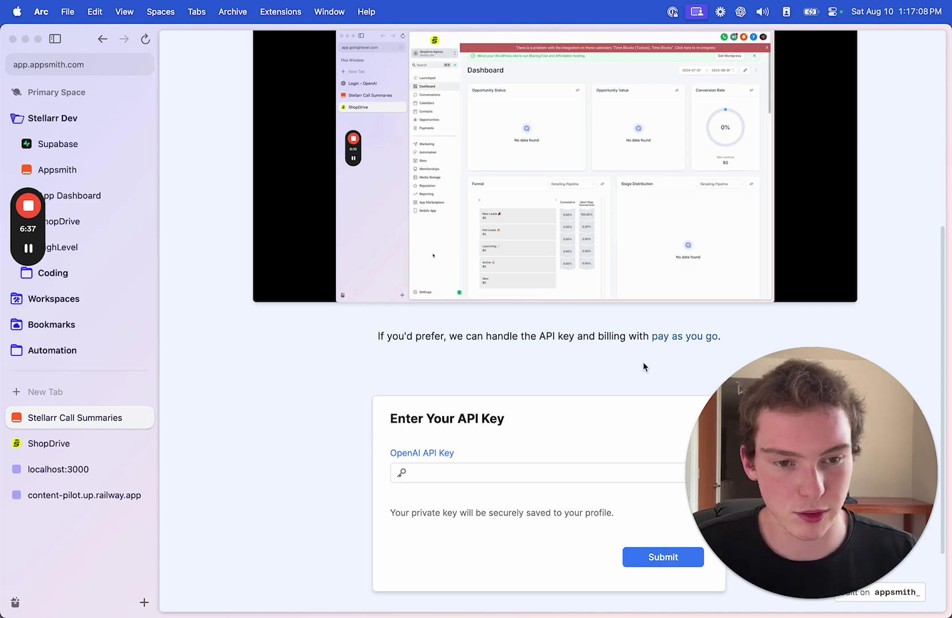
Open the pay as you go link, close the tab it opens and look over the API key page again
left_click(690, 341)
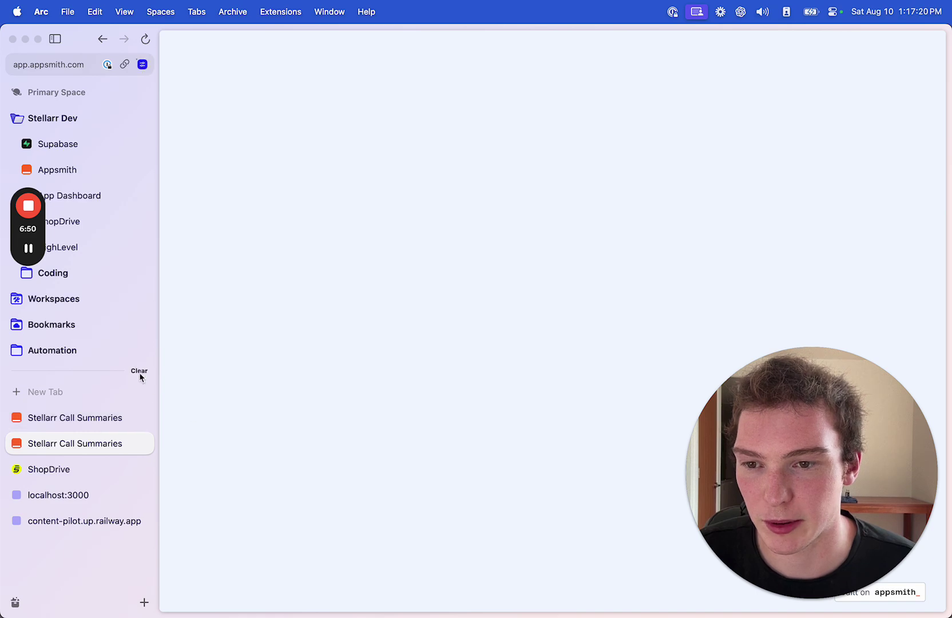
left_click(142, 443)
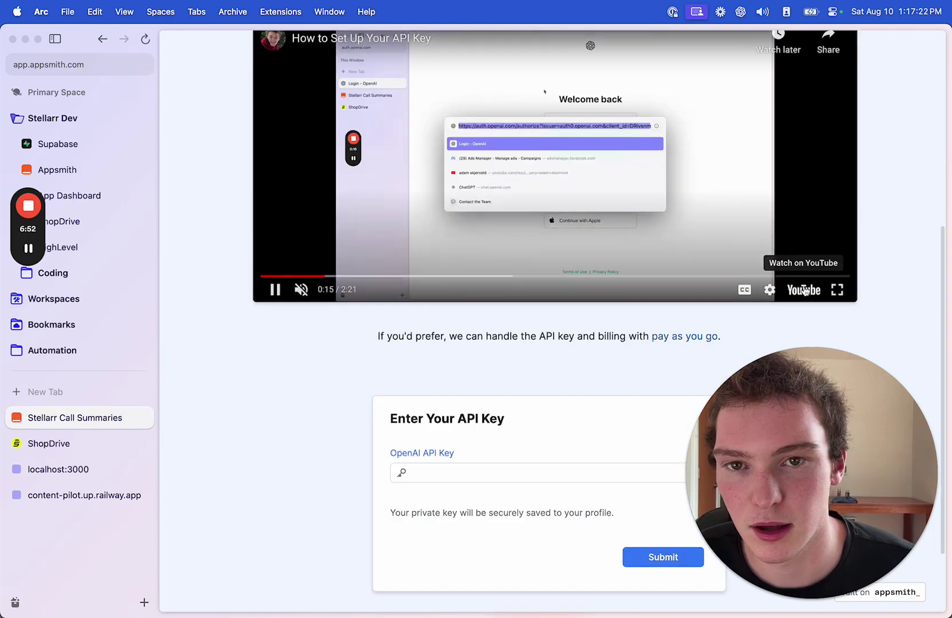
scroll(504, 321, "up", 5)
scroll(504, 339, "down", 5)
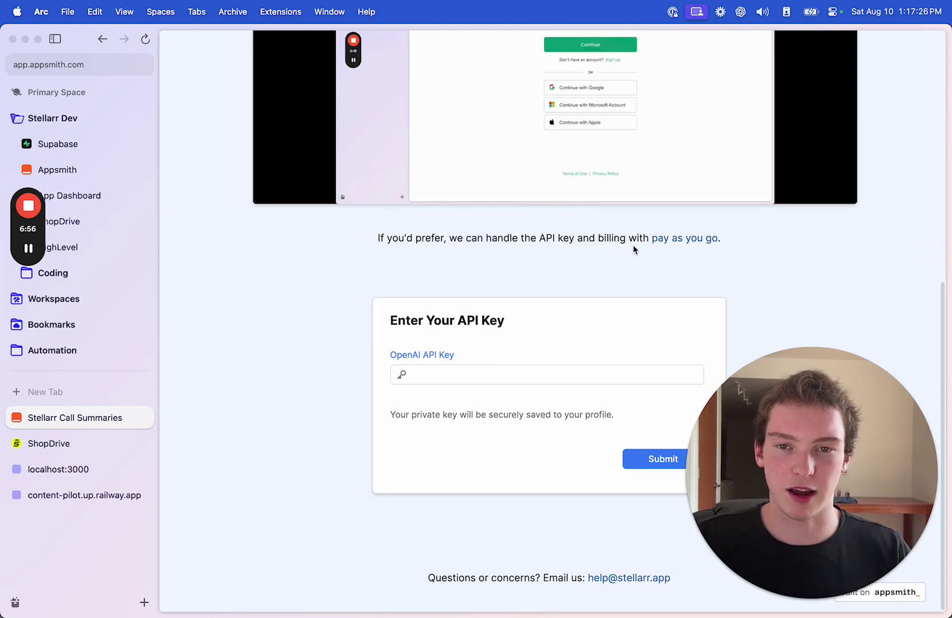
Switch back to n8n and look over the Installation Logic branches, from PAYG Request up to Event Receiver
mouse_move(506, 595)
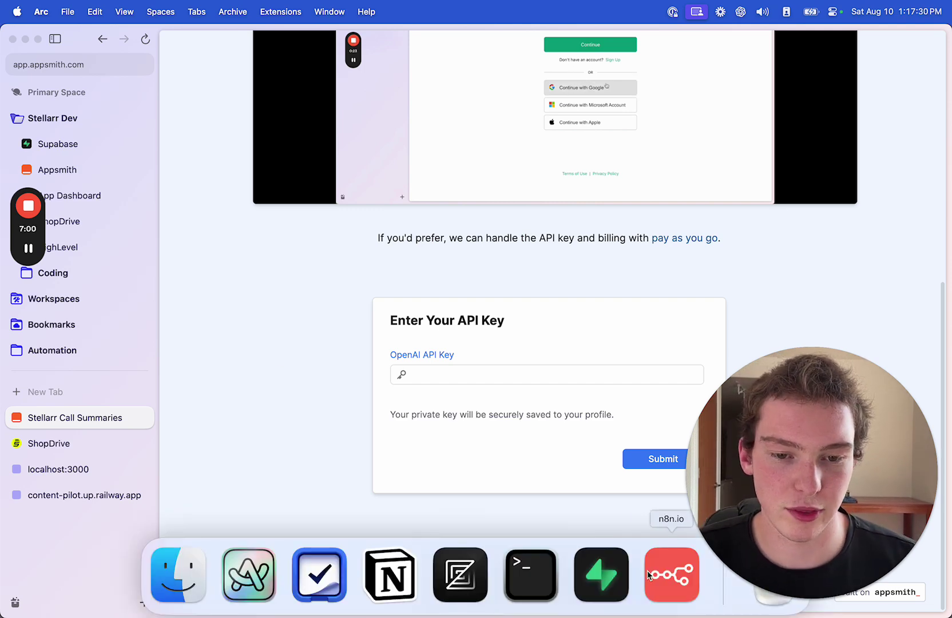
left_click(670, 574)
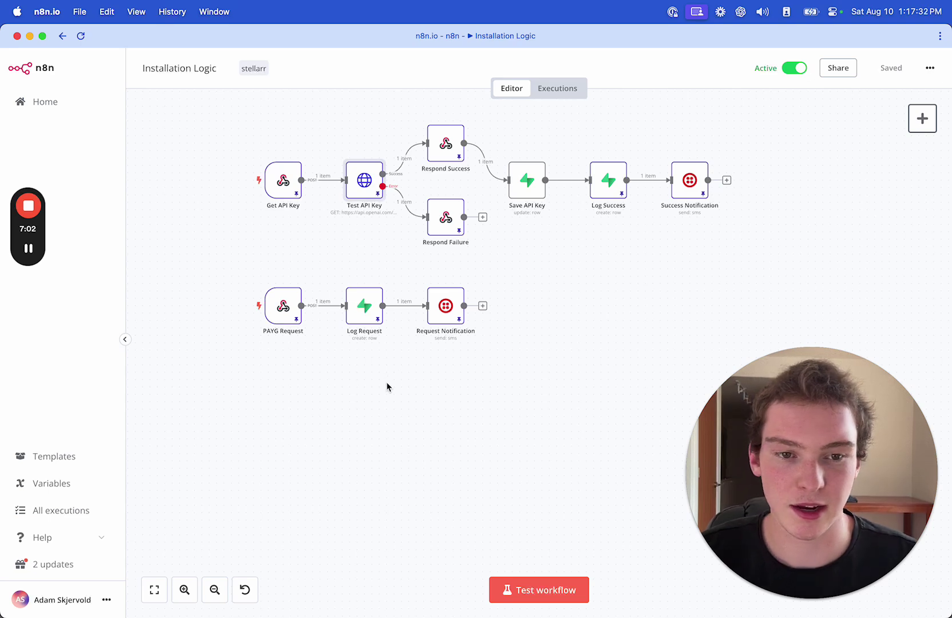
left_click_drag(401, 390, 385, 423)
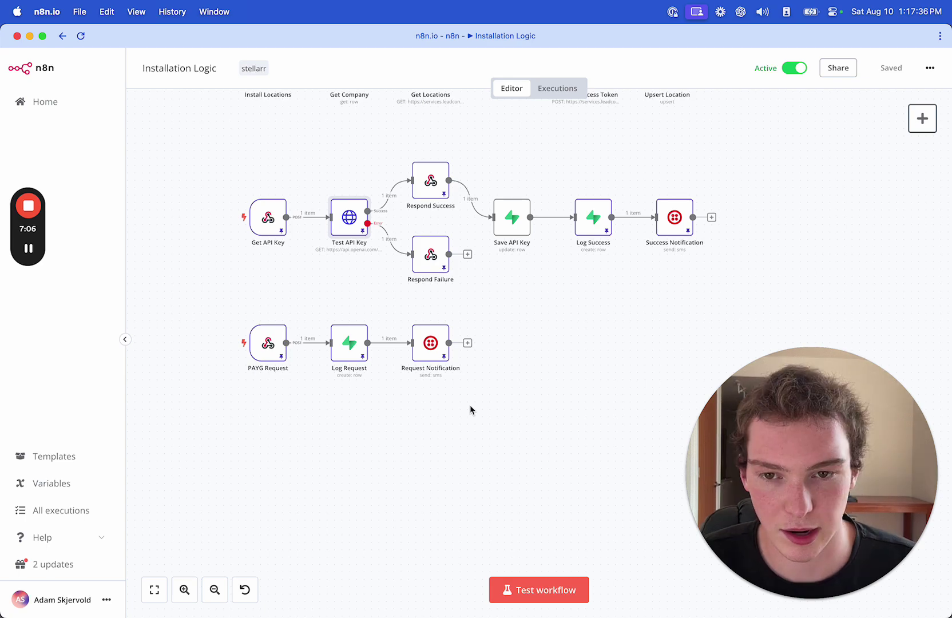
scroll(525, 300, "up", 10)
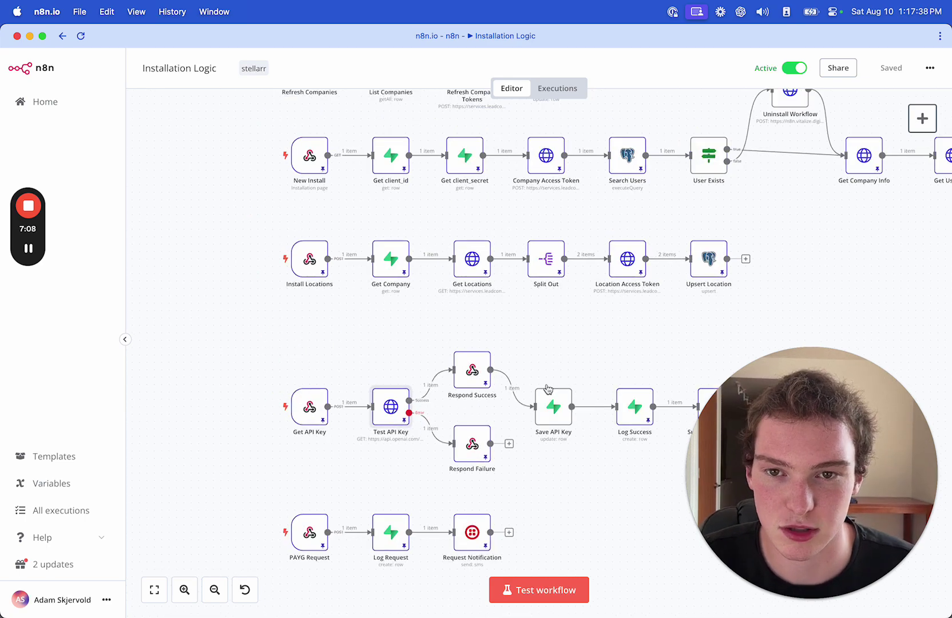
scroll(526, 210, "up", 3)
scroll(527, 209, "left", 5)
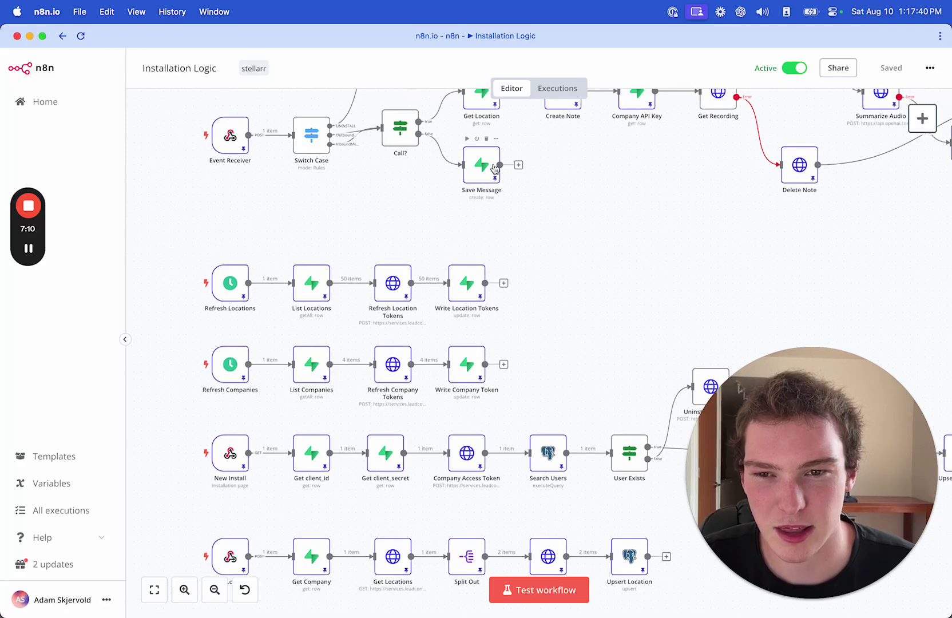
Highlight the two token refresh branches and inspect the schedule triggers of Refresh Locations and Refresh Companies
left_click_drag(247, 163, 655, 353)
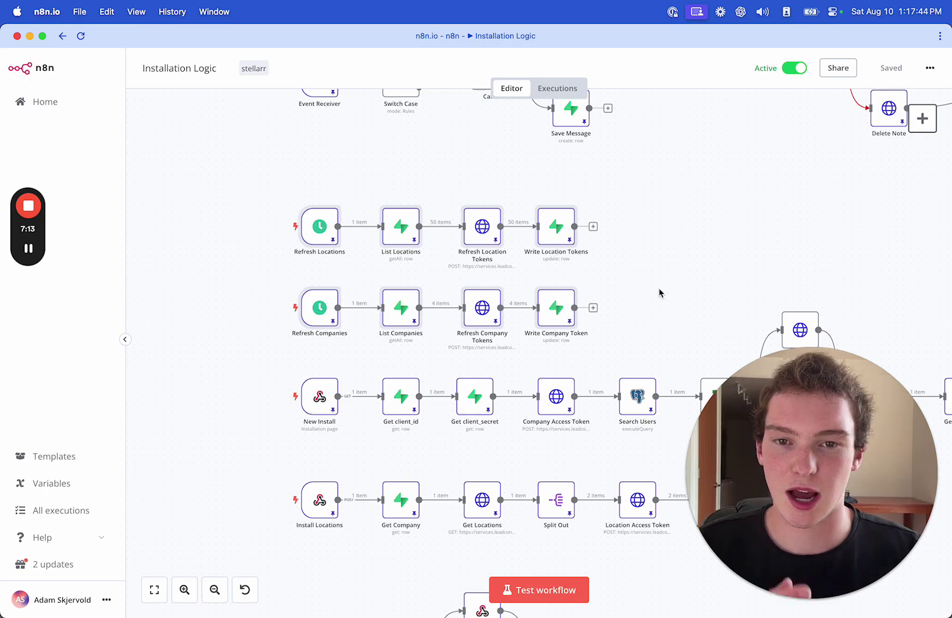
double_click(316, 235)
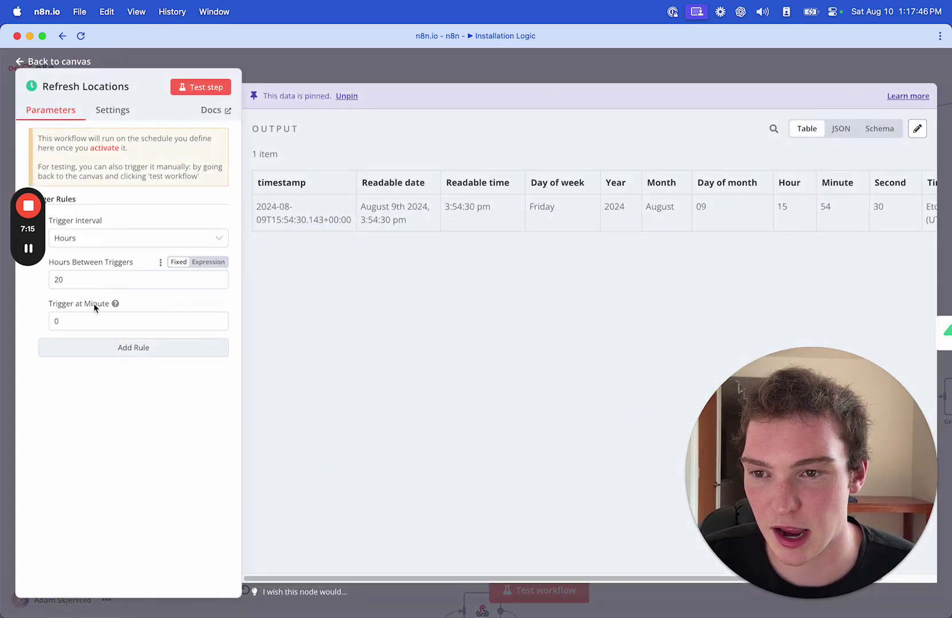
left_click(336, 76)
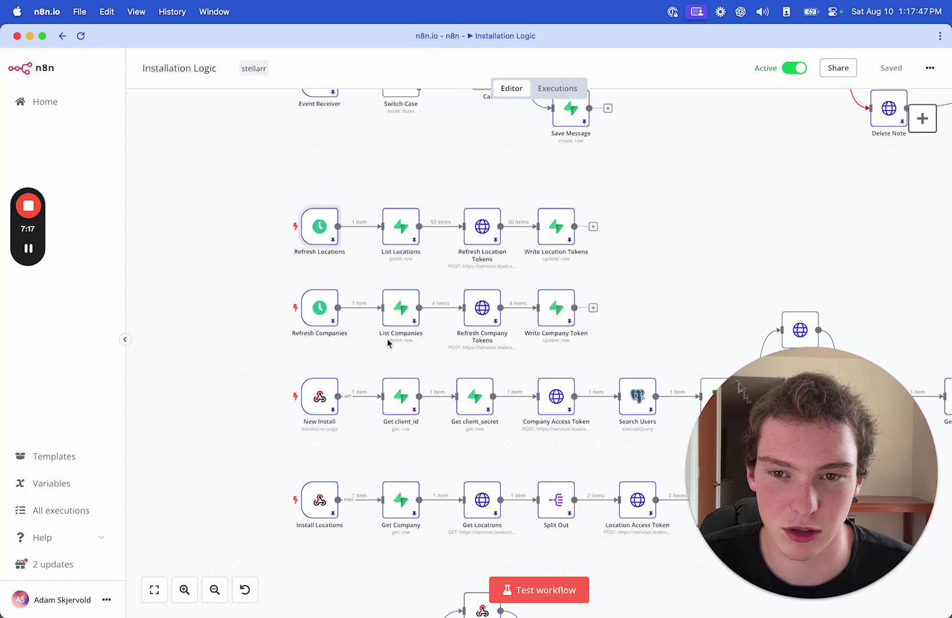
double_click(320, 313)
left_click(293, 70)
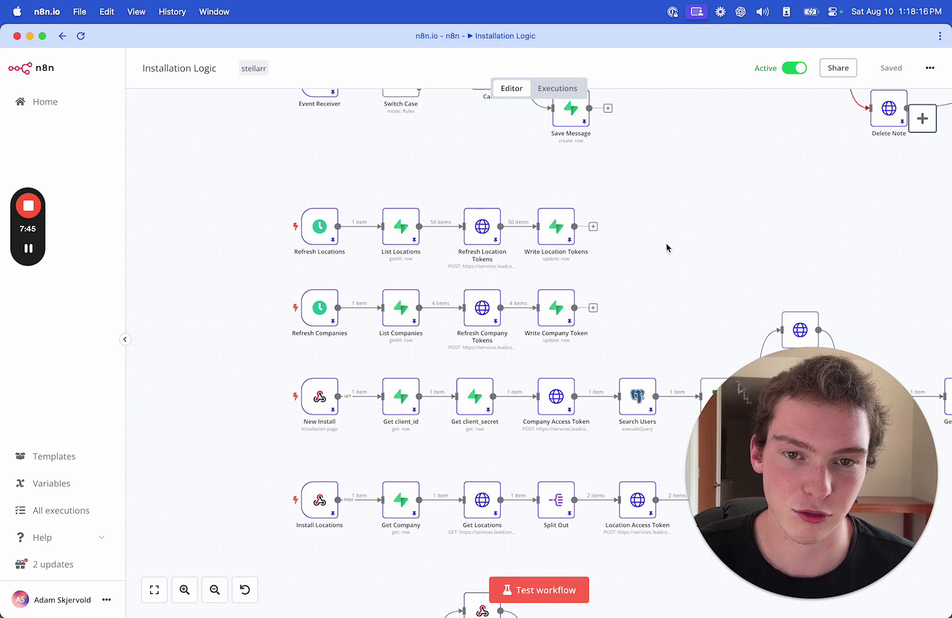
Look over the Event Receiver branch, from Switch Case through the Company? check to the uninstall nodes
left_click_drag(665, 243, 618, 363)
left_click_drag(627, 265, 402, 377)
left_click_drag(498, 436, 583, 425)
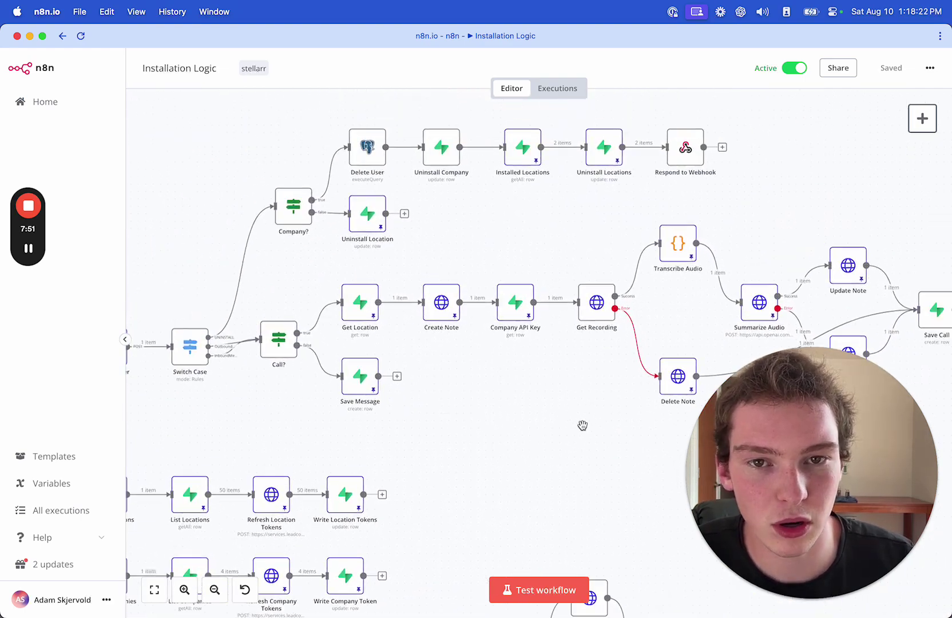
left_click_drag(476, 452, 620, 441)
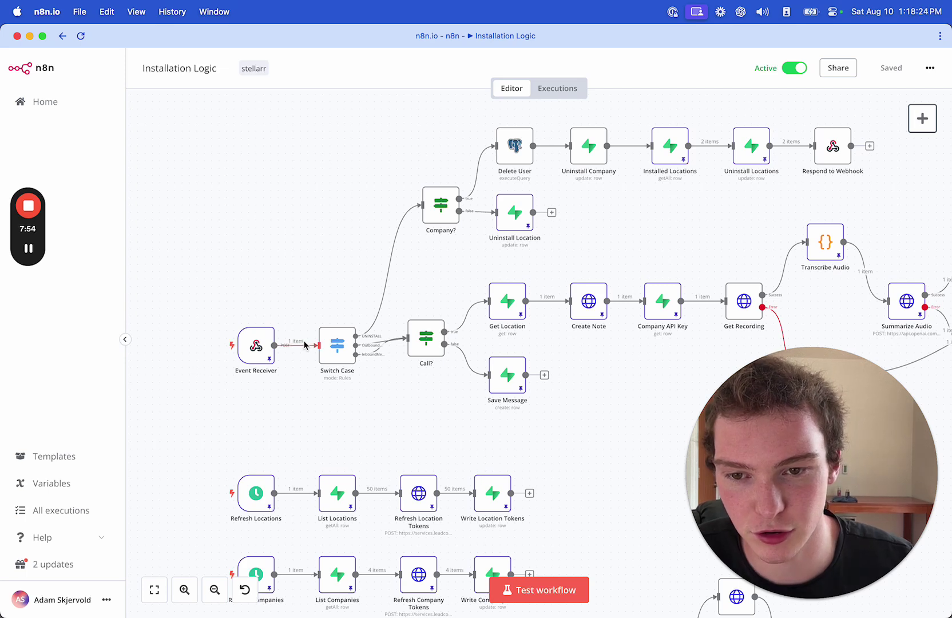
left_click_drag(626, 197, 557, 222)
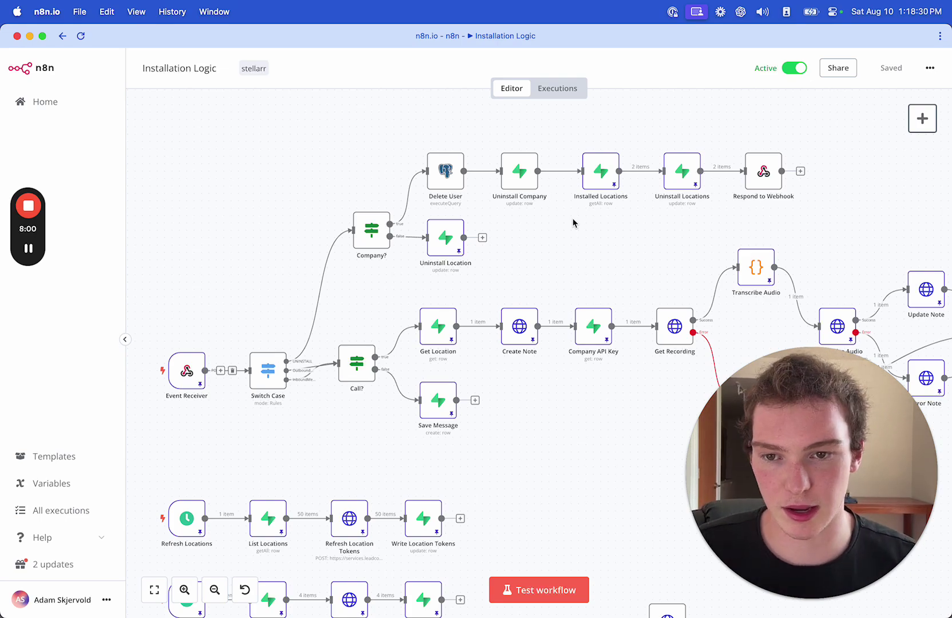
left_click_drag(532, 426, 479, 380)
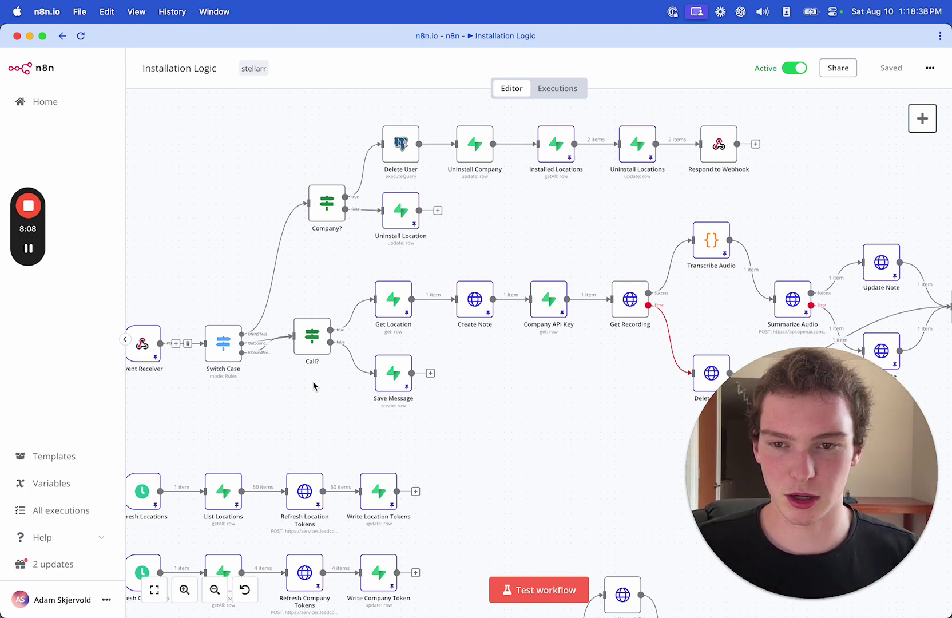
Examine the call branch after the Call? check, from Get Location through Get Recording and Summarize Audio to Save Call
scroll(429, 330, "right", 3)
scroll(429, 330, "down", 1)
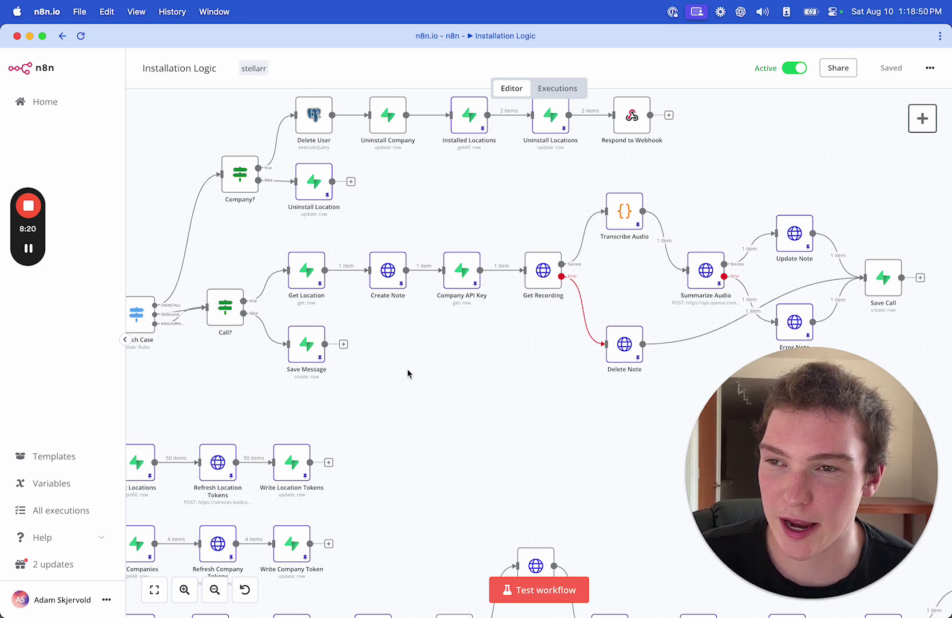
left_click_drag(758, 399, 492, 136)
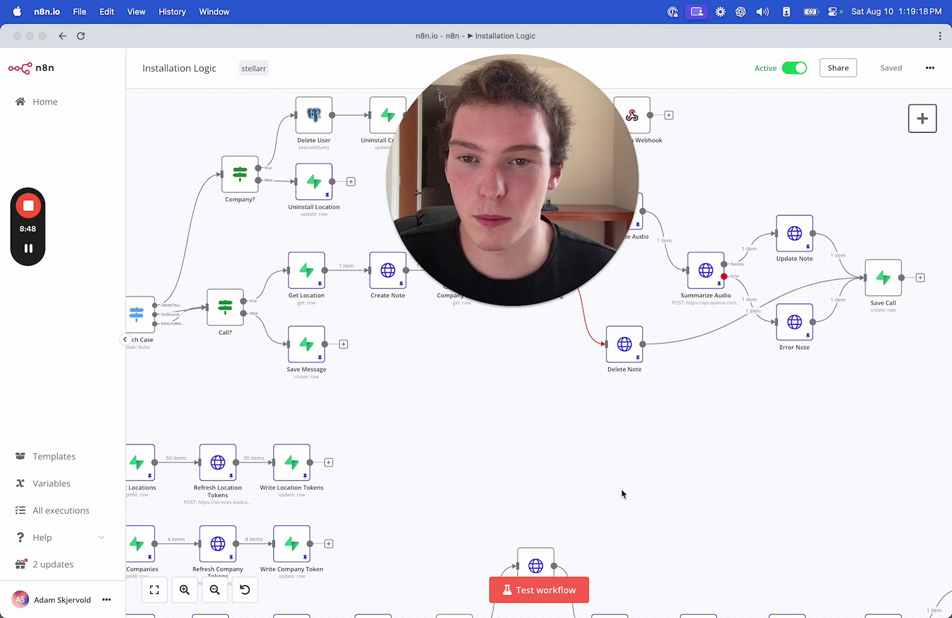
left_click_drag(496, 167, 577, 441)
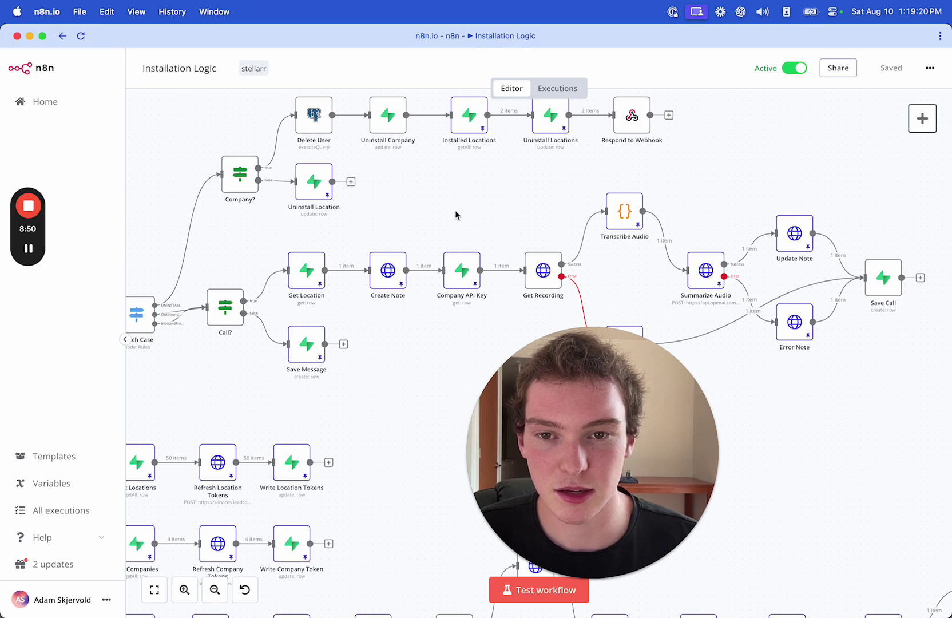
left_click_drag(561, 401, 382, 114)
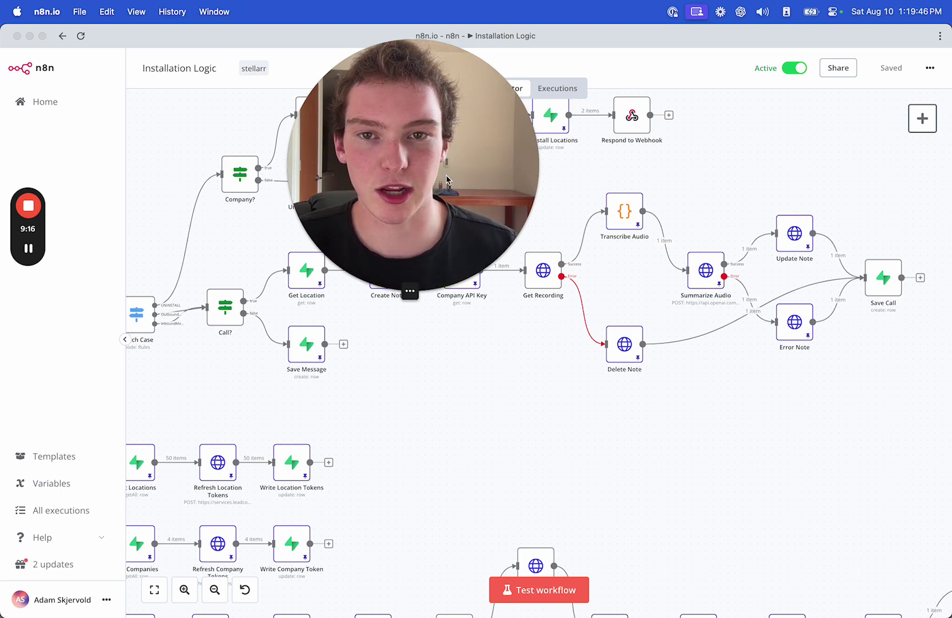
left_click_drag(469, 192, 552, 497)
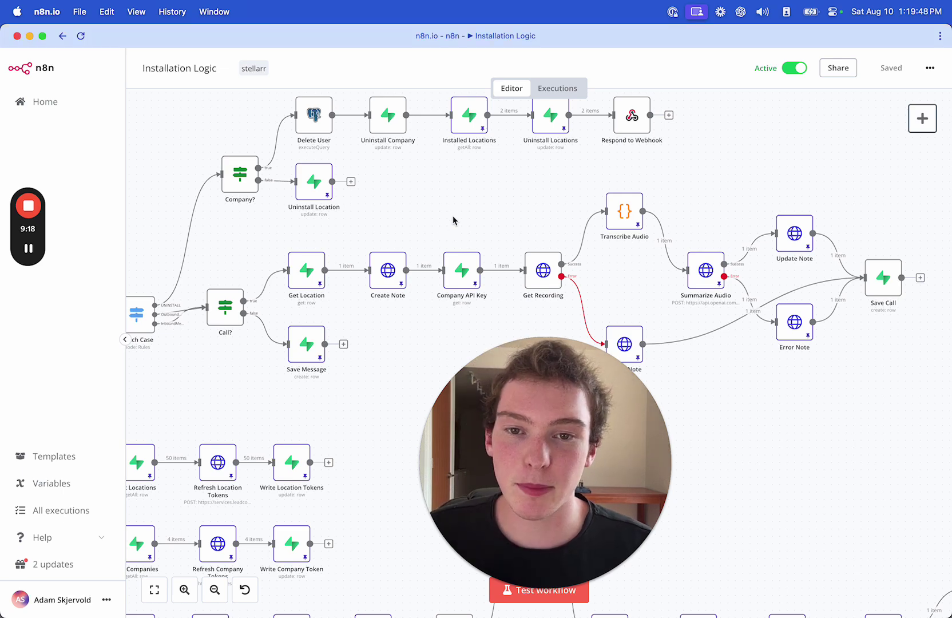
left_click_drag(483, 220, 441, 212)
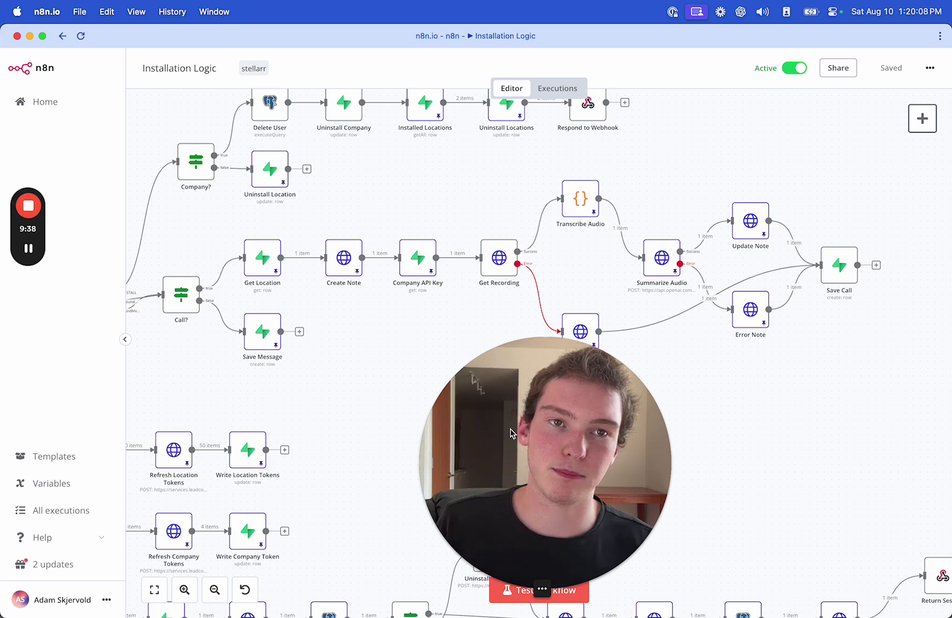
scroll(380, 342, "right", 1)
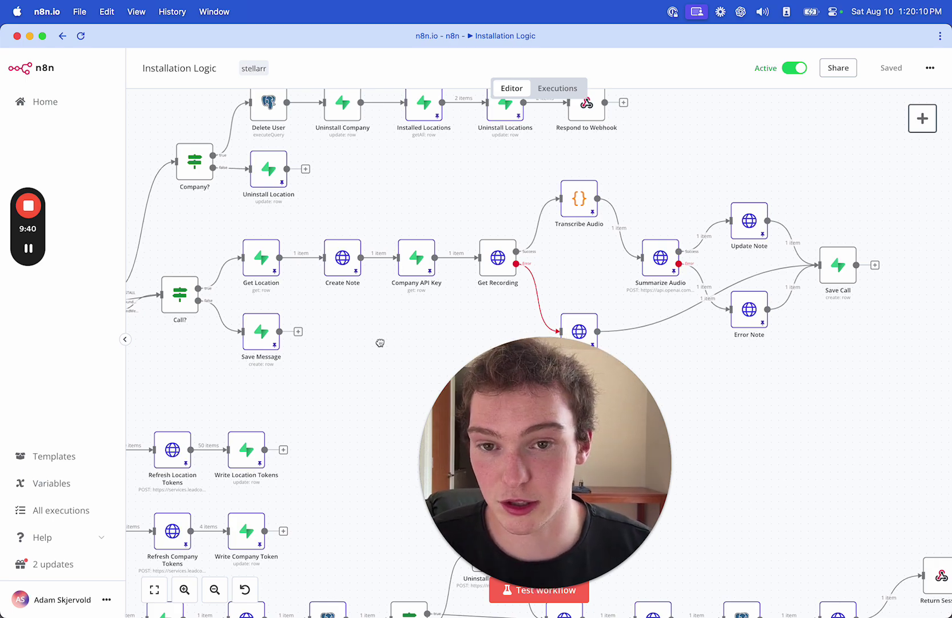
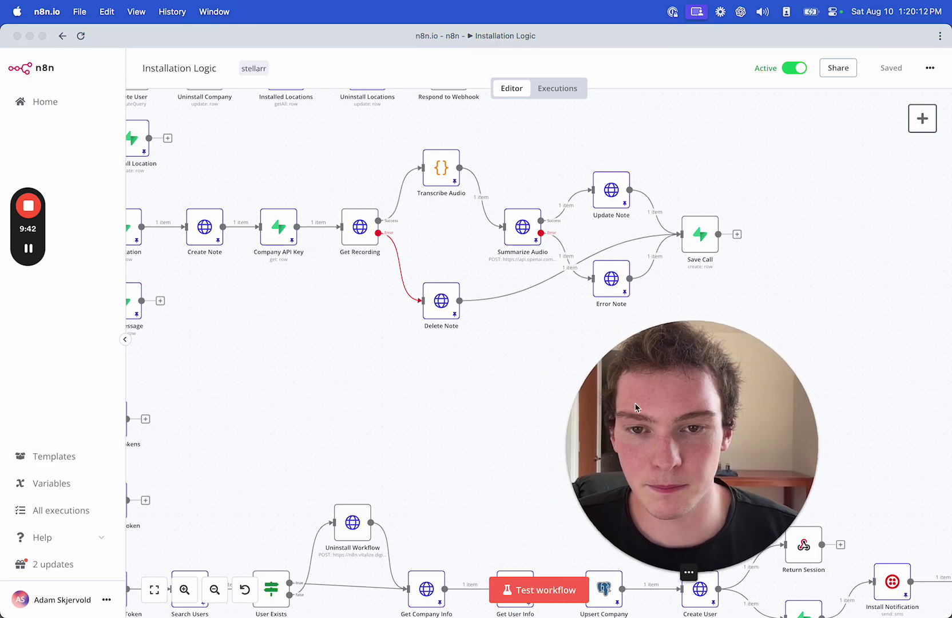
left_click_drag(241, 322, 428, 358)
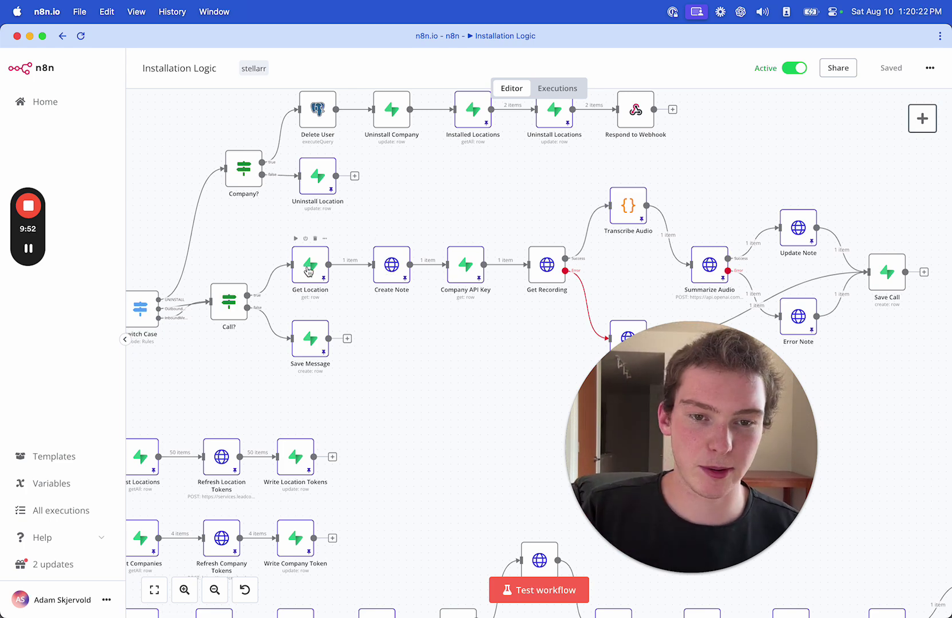
Open the Create Note node and highlight the Get Location access_token value that its Authorization header uses
double_click(392, 266)
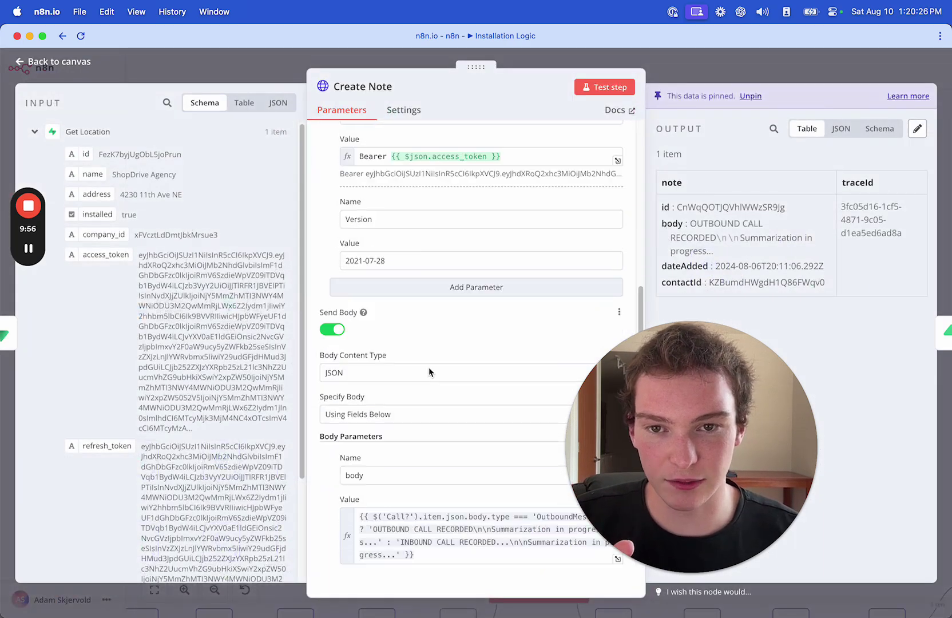
scroll(429, 372, "up", 5)
scroll(186, 370, "up", 3)
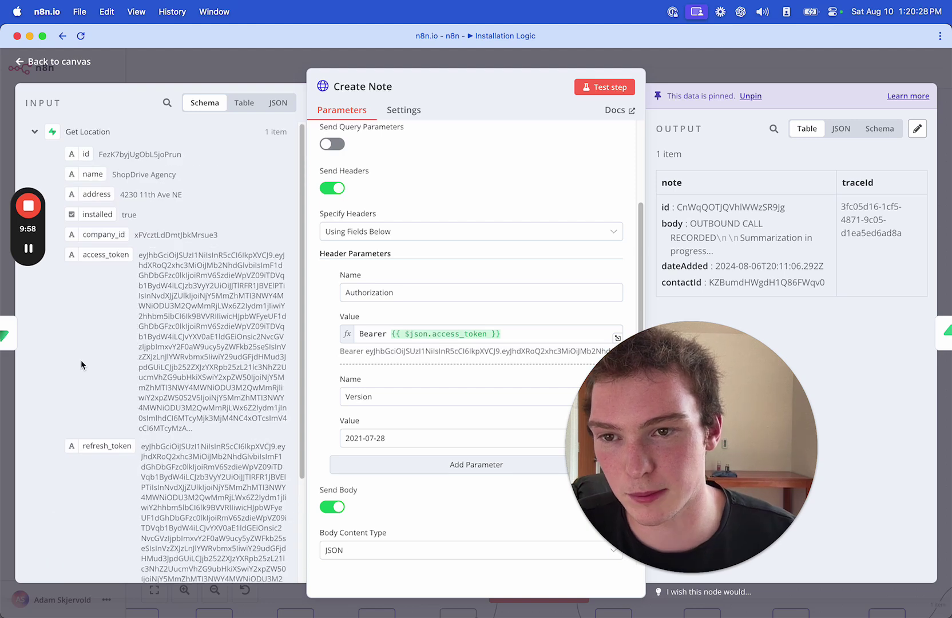
triple_click(190, 317)
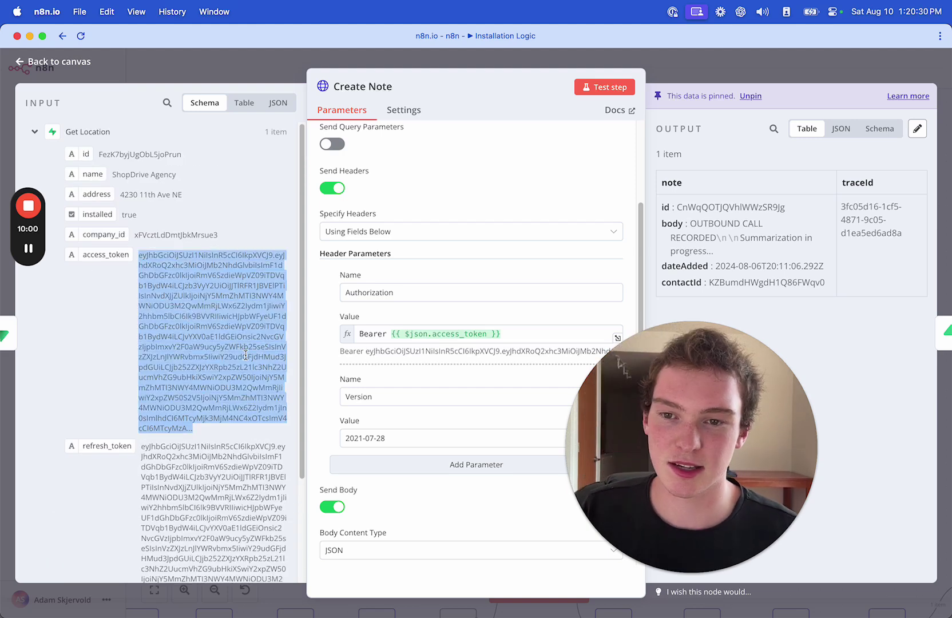
left_click(236, 372)
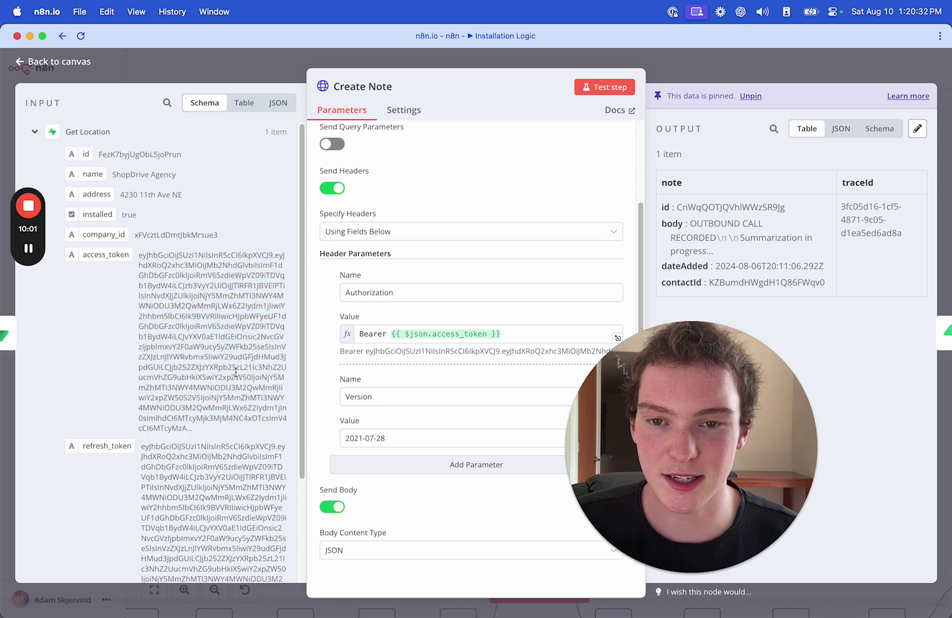
triple_click(224, 367)
left_click(223, 367)
triple_click(224, 354)
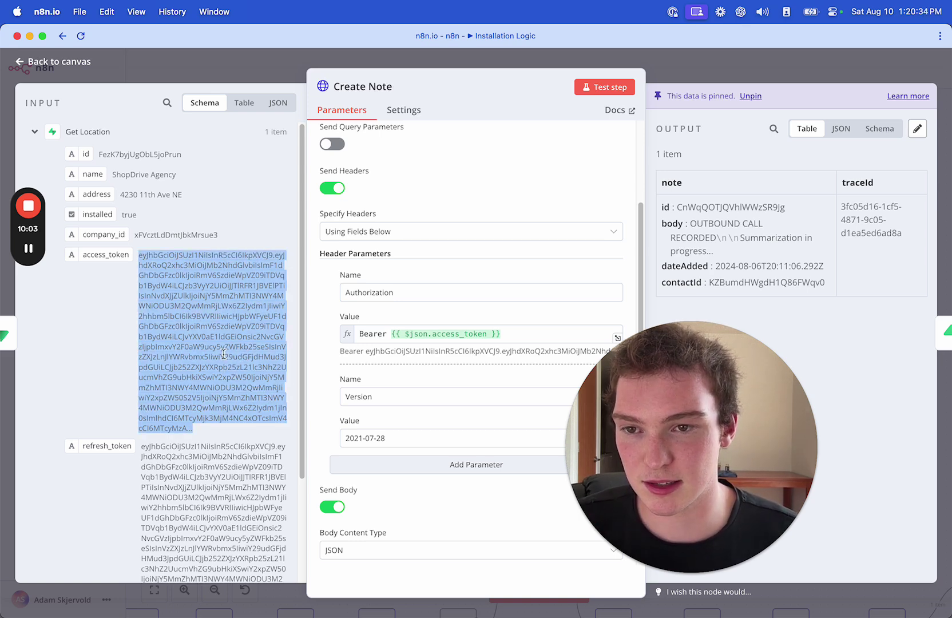
left_click(191, 429)
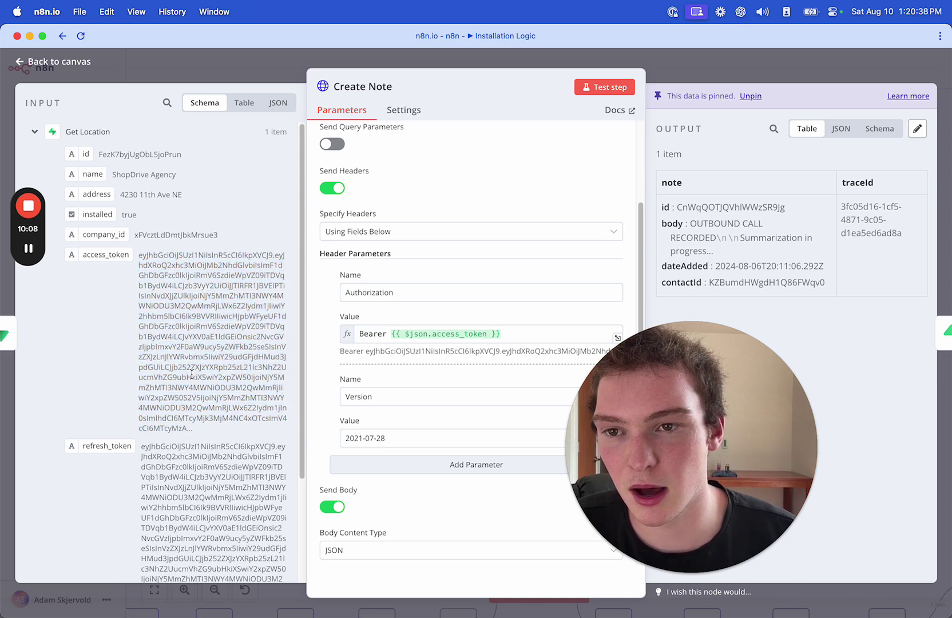
Review Create Note's request parameters, from the header and body settings up to the method and URL
scroll(200, 413, "down", 5)
scroll(195, 284, "up", 5)
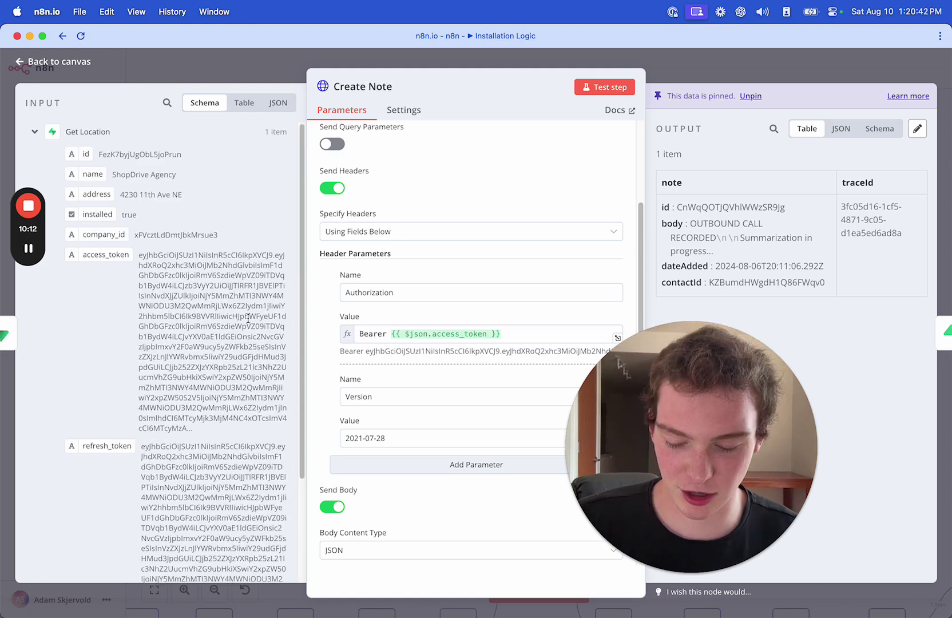
scroll(457, 391, "down", 3)
scroll(461, 385, "up", 5)
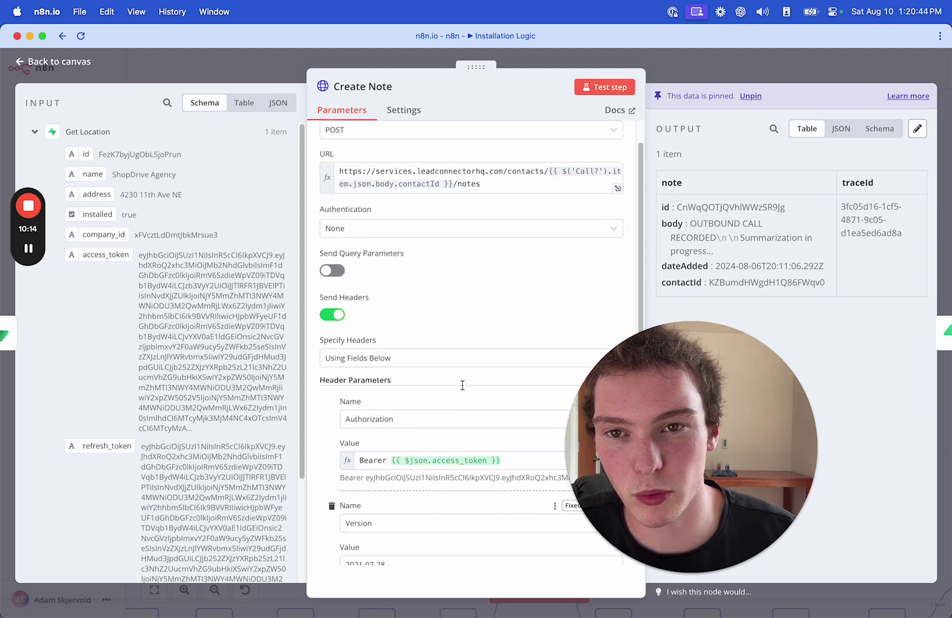
scroll(217, 343, "down", 1)
scroll(218, 344, "up", 1)
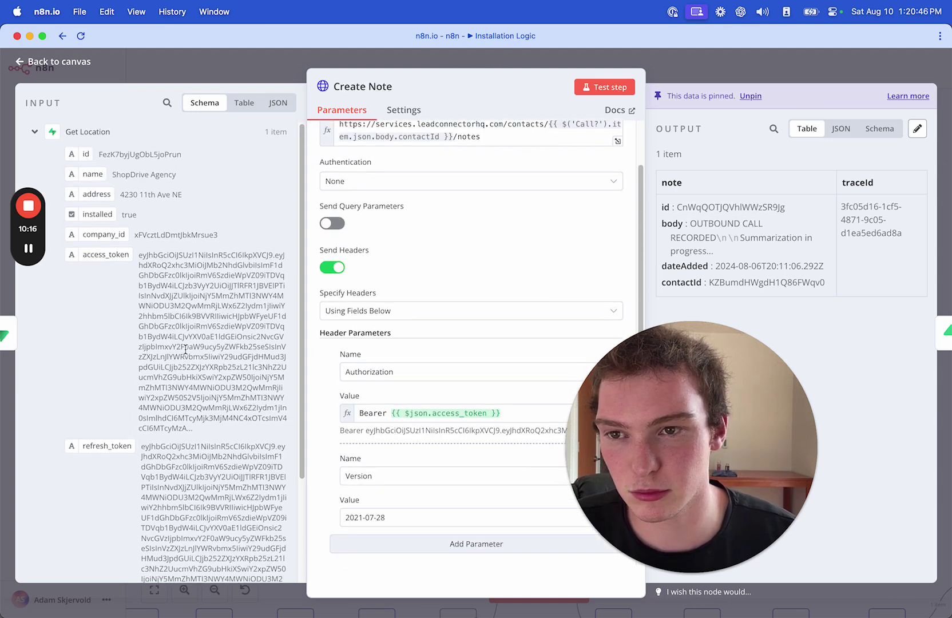
scroll(448, 320, "up", 3)
scroll(497, 277, "down", 5)
scroll(452, 283, "up", 5)
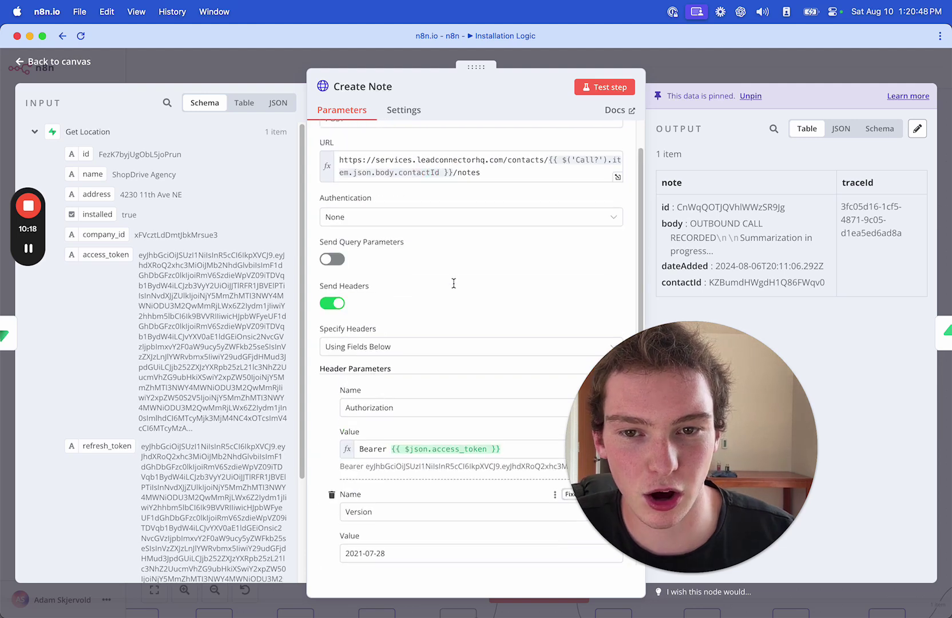
scroll(459, 308, "up", 1)
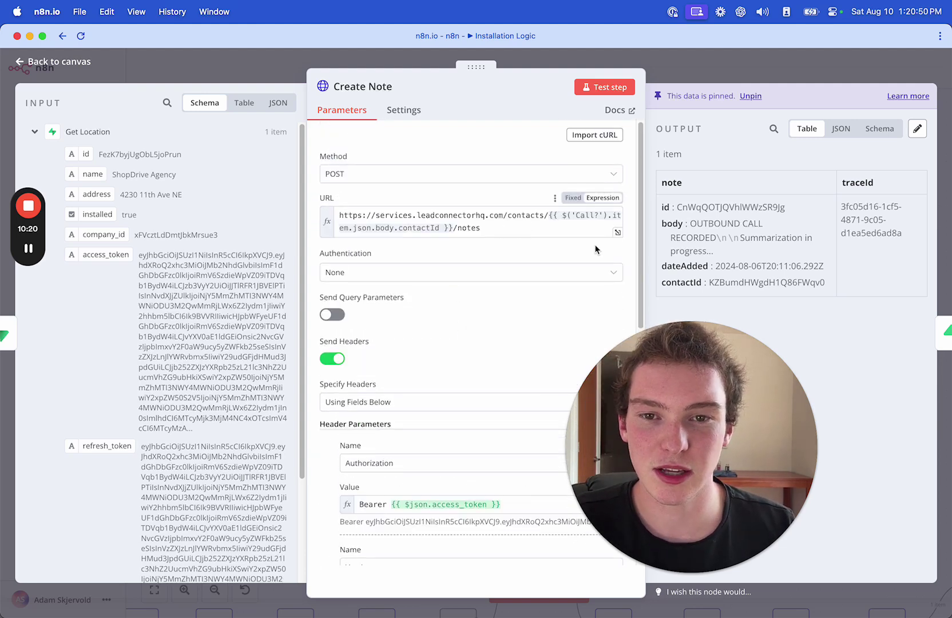
Examine Create Note's contact notes URL and the note text in its pinned output, and return to the canvas
triple_click(460, 215)
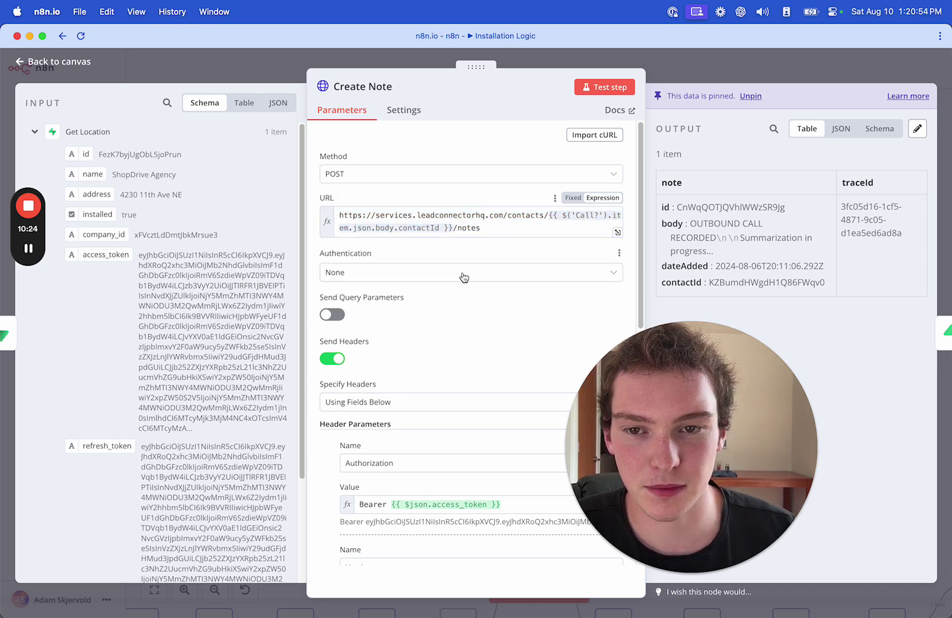
scroll(461, 277, "down", 5)
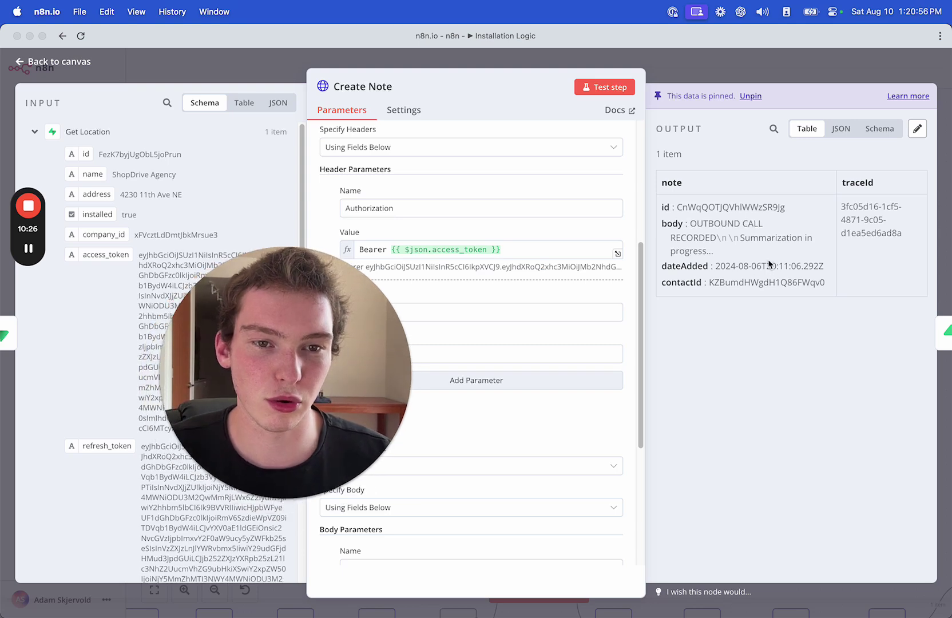
left_click_drag(767, 259, 716, 236)
left_click(738, 257)
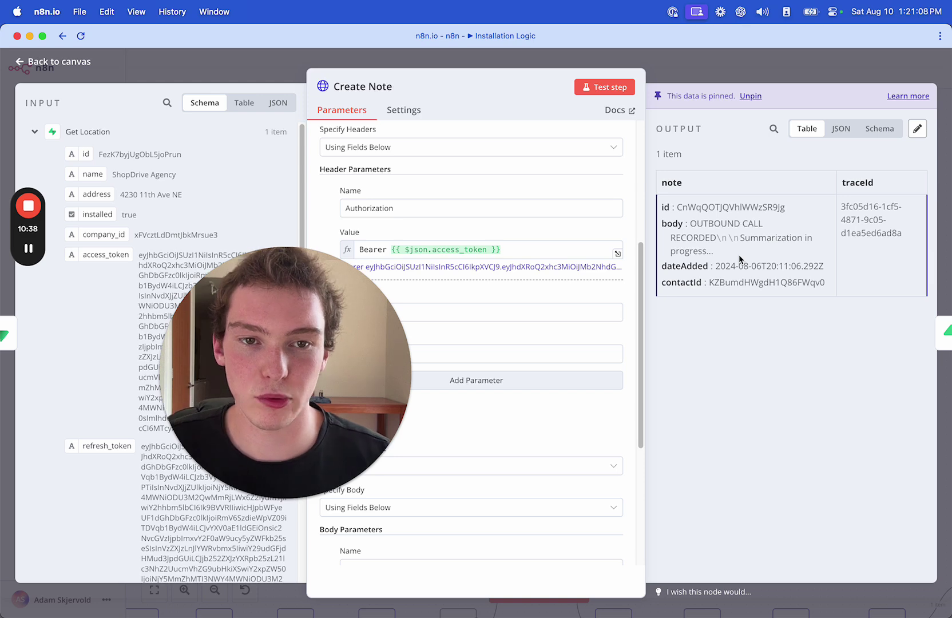
left_click(758, 67)
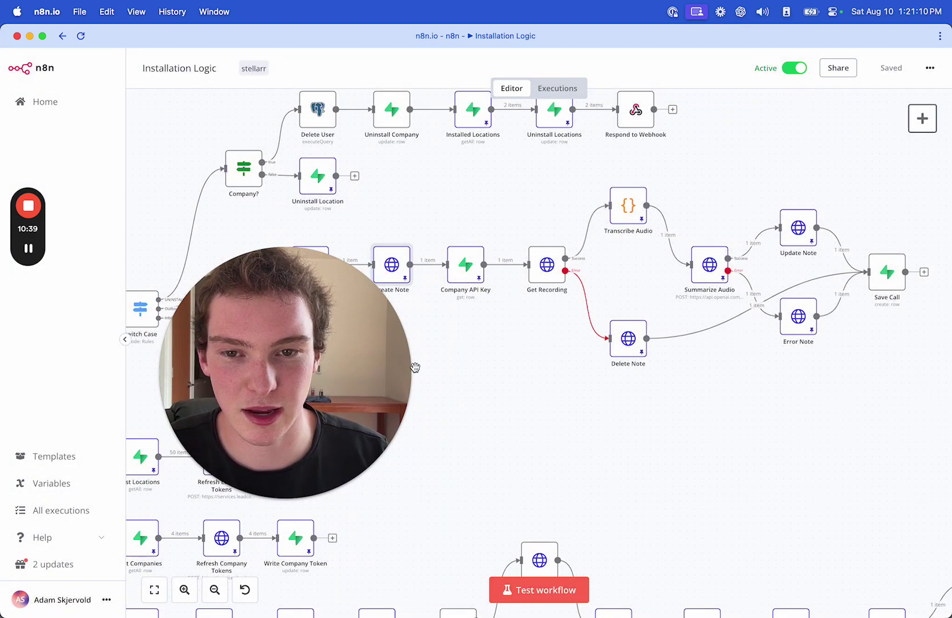
Look over the nodes following Create Note, from Company API Key and Get Recording to the transcription, summary and Save Call nodes
scroll(572, 355, "right", 3)
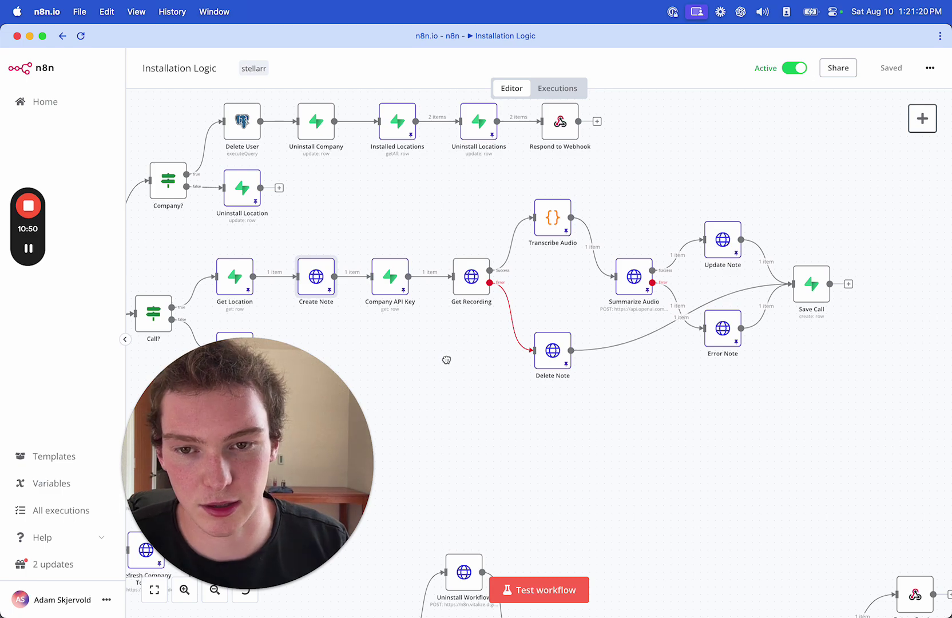
left_click_drag(447, 359, 462, 343)
left_click_drag(172, 401, 625, 394)
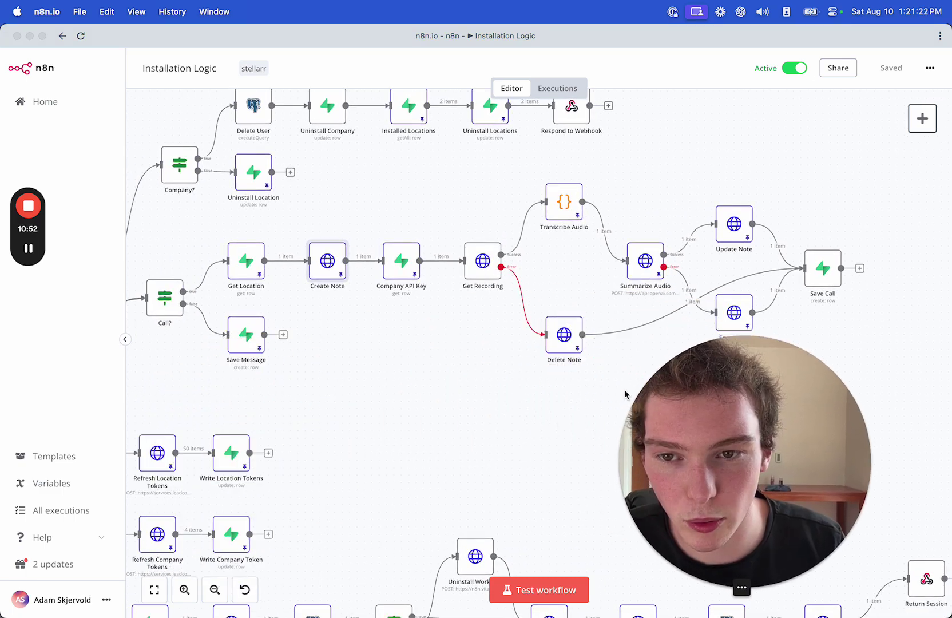
scroll(346, 267, "up", 3)
scroll(345, 267, "right", 3)
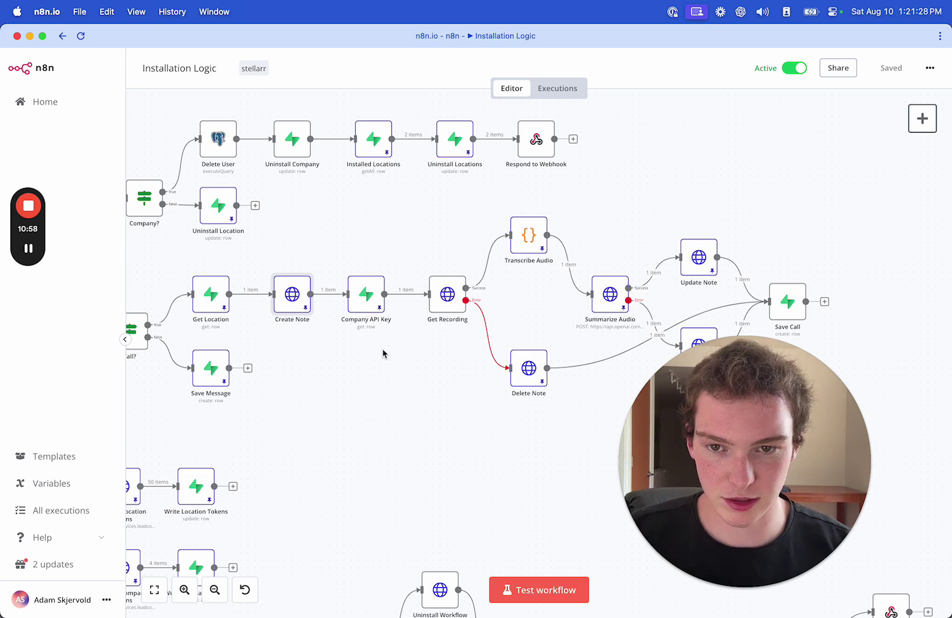
Open the Get Recording node, review its attachment URL expression and File response format, and return to the canvas
scroll(414, 360, "right", 3)
scroll(414, 361, "up", 1)
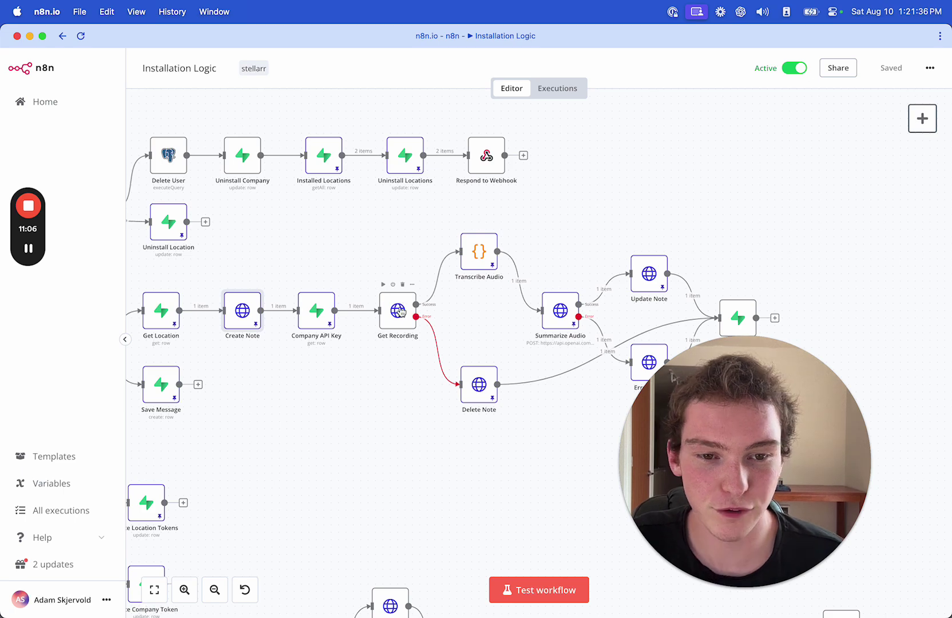
double_click(398, 312)
scroll(432, 362, "down", 5)
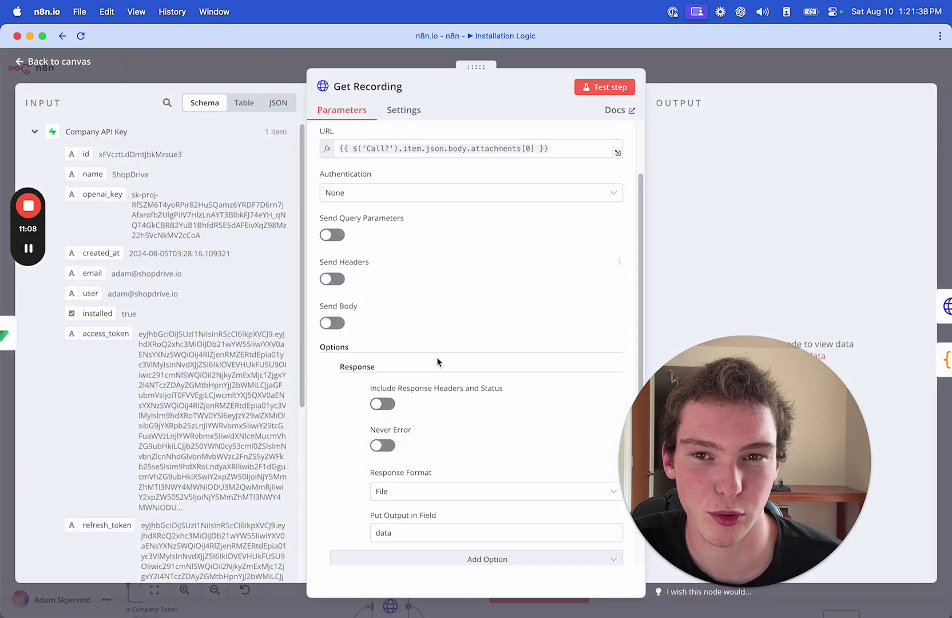
scroll(478, 311, "up", 5)
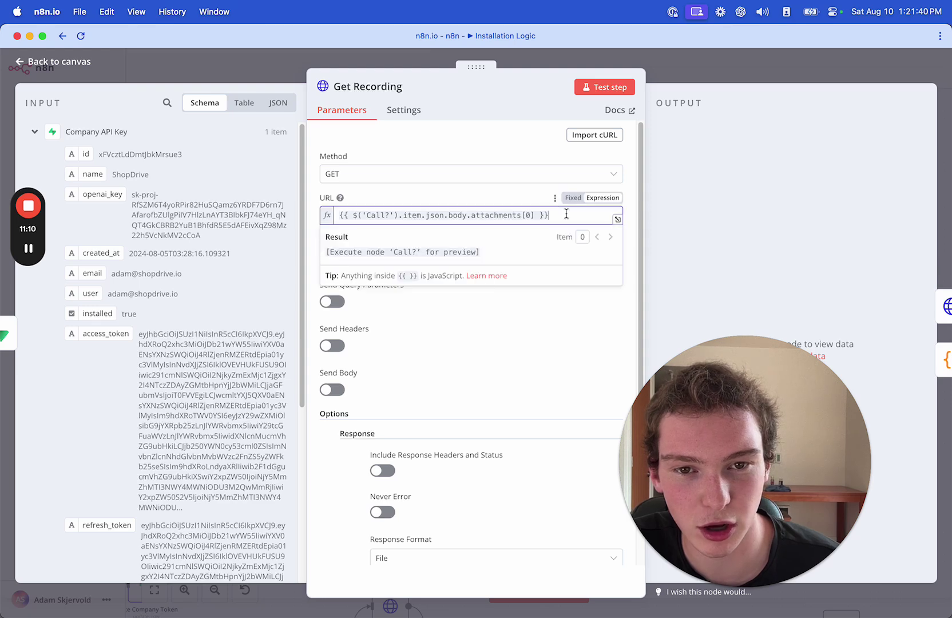
scroll(436, 352, "down", 4)
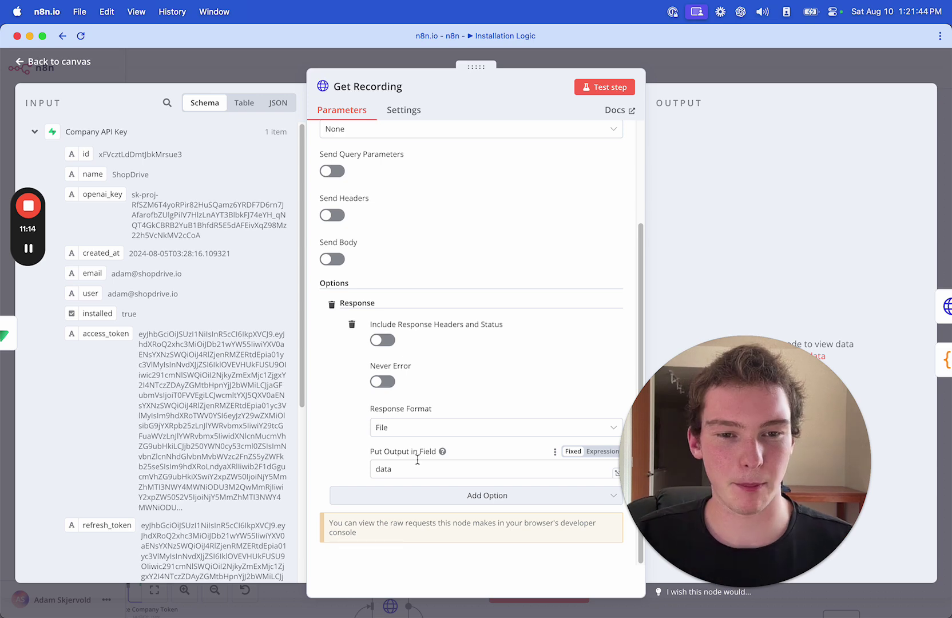
left_click(676, 63)
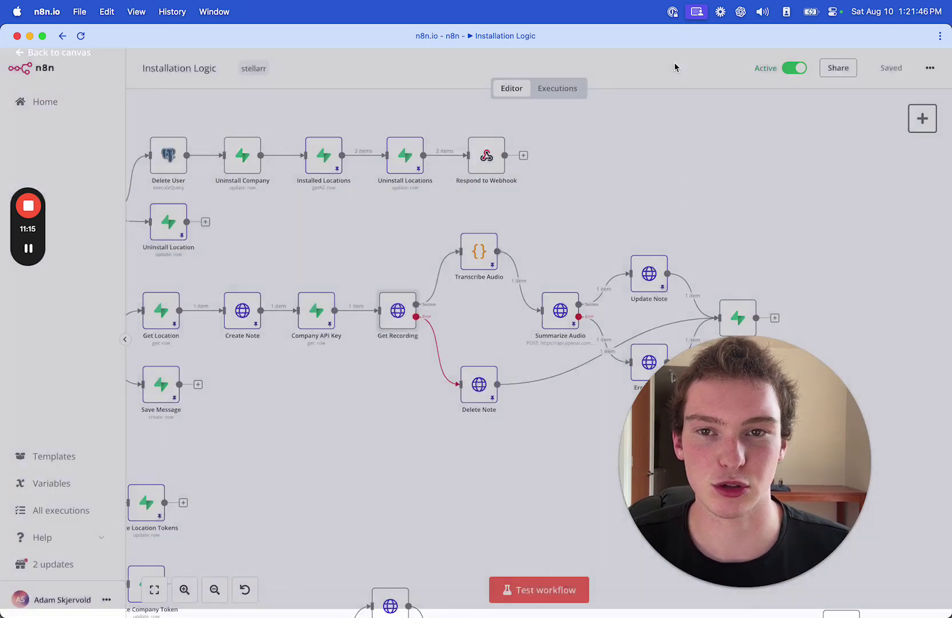
Open the Transcribe Audio node and read through its JavaScript code from the first line to the last
scroll(528, 350, "right", 5)
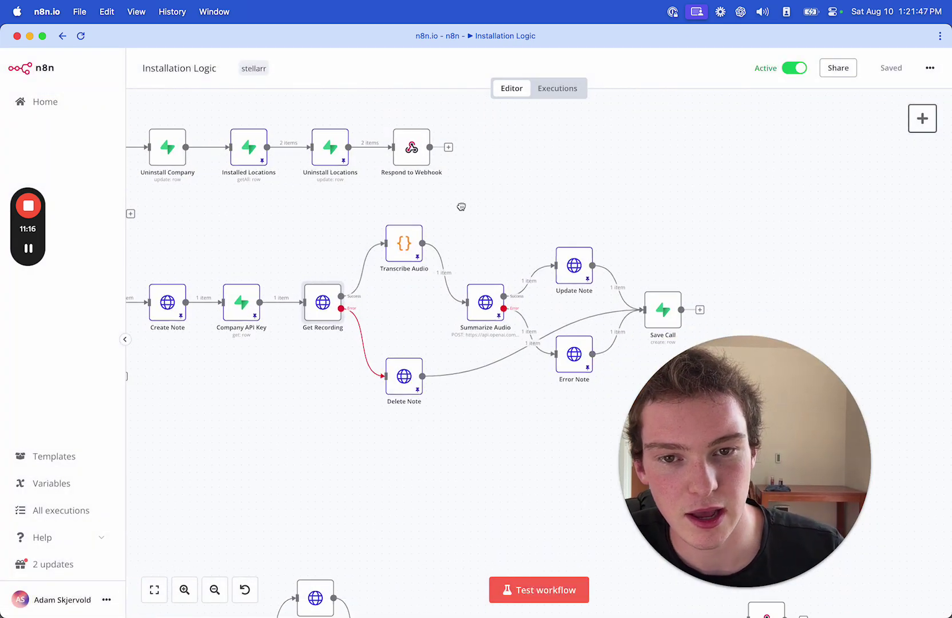
double_click(379, 252)
scroll(443, 358, "down", 15)
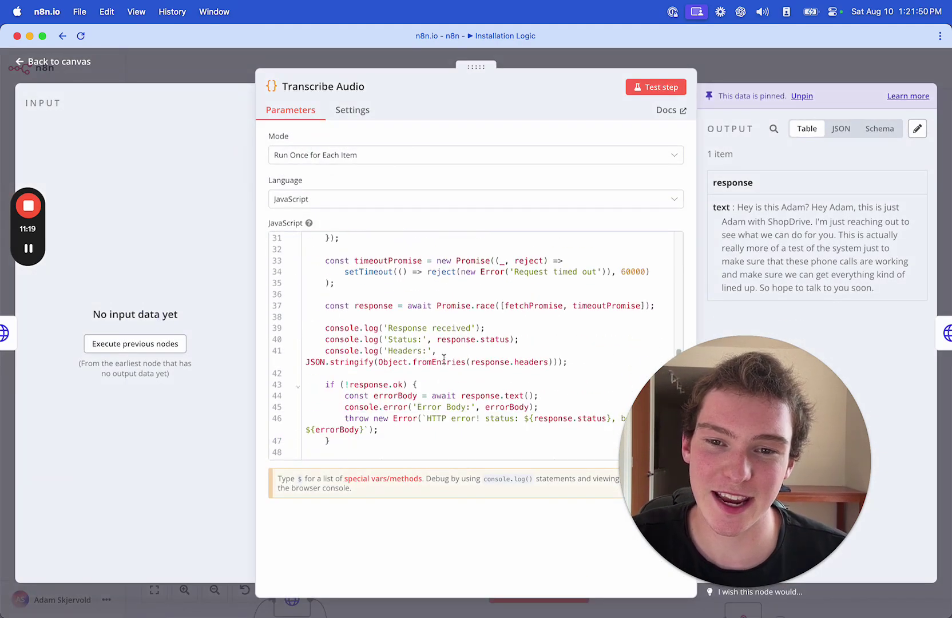
scroll(444, 358, "up", 12)
scroll(447, 354, "down", 11)
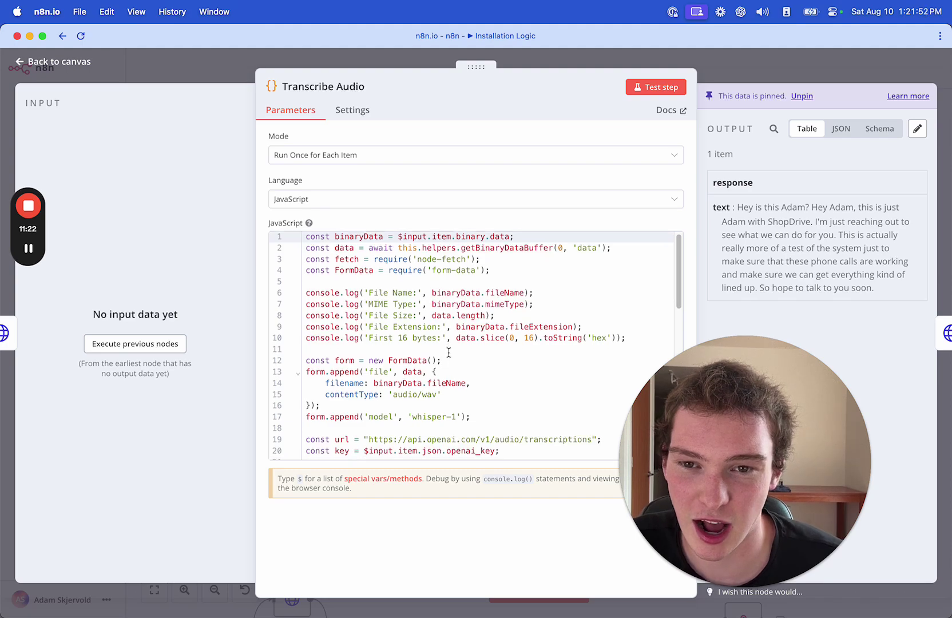
scroll(449, 351, "down", 1)
scroll(449, 351, "up", 9)
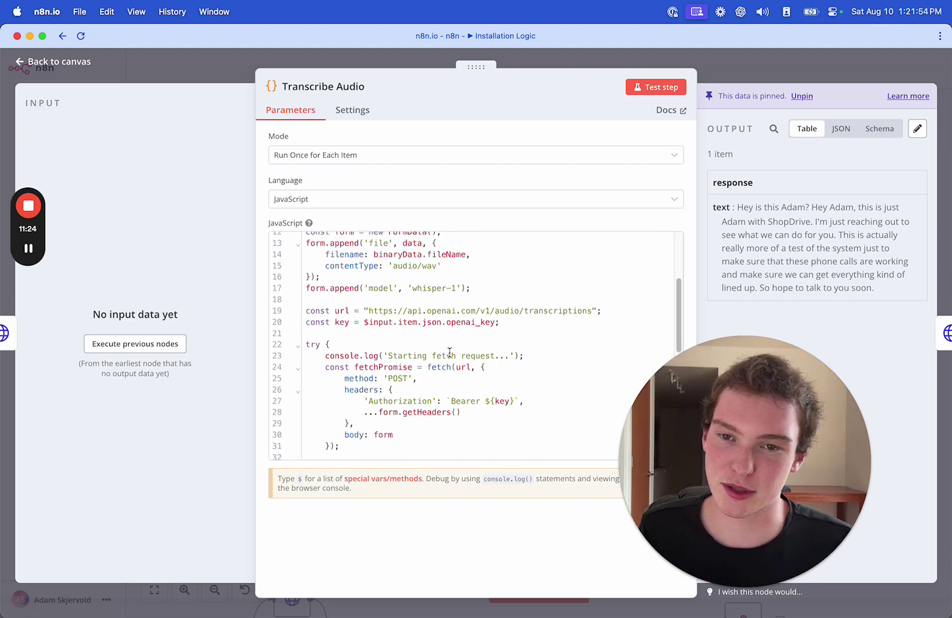
scroll(452, 348, "down", 10)
scroll(450, 347, "up", 14)
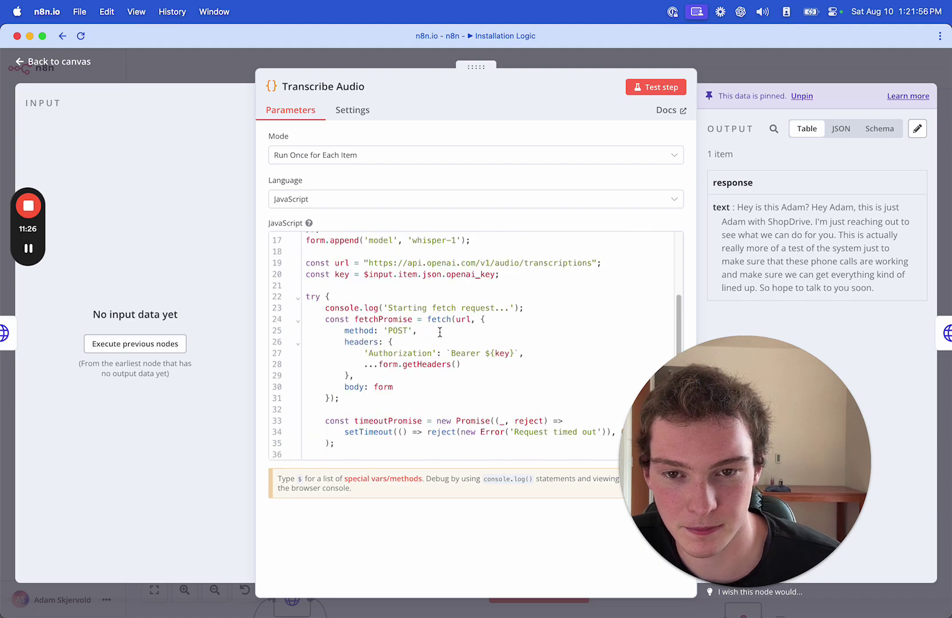
scroll(443, 351, "down", 13)
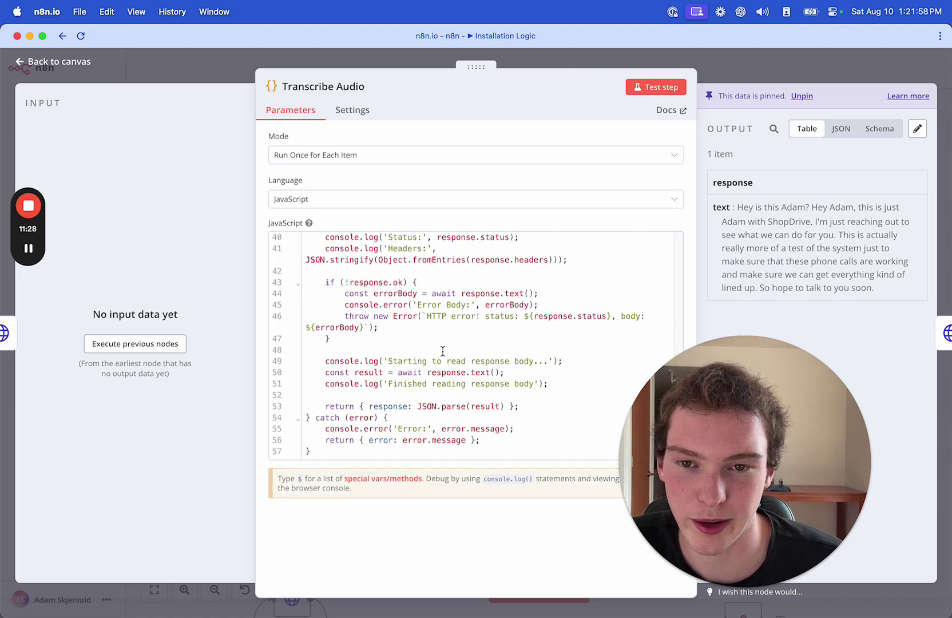
Highlight the FormData block in Transcribe Audio's code and review the fetch request and timeout handling below it
scroll(442, 351, "up", 10)
scroll(443, 352, "down", 1)
scroll(443, 351, "up", 5)
scroll(442, 347, "down", 3)
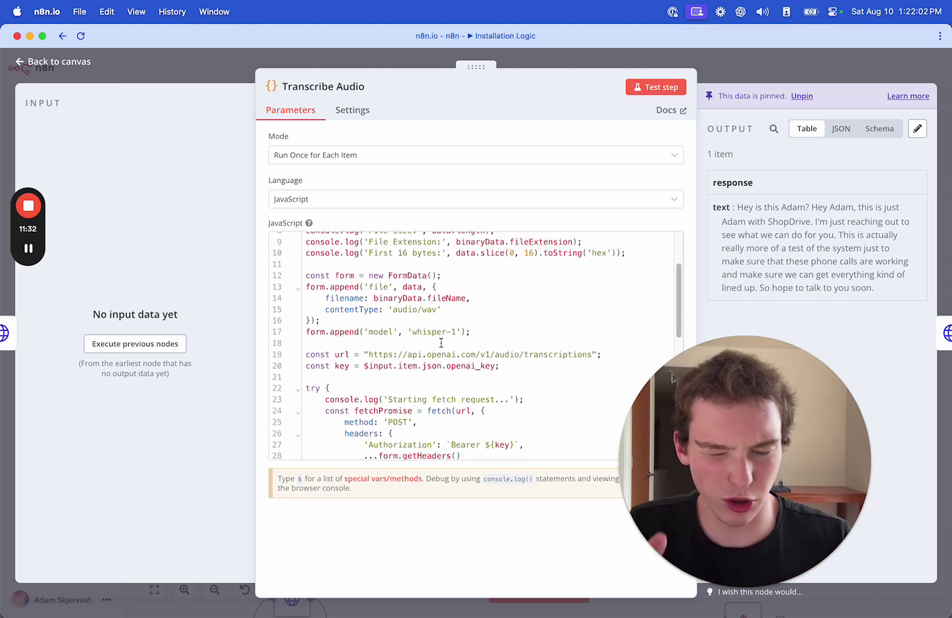
left_click_drag(333, 270, 417, 324)
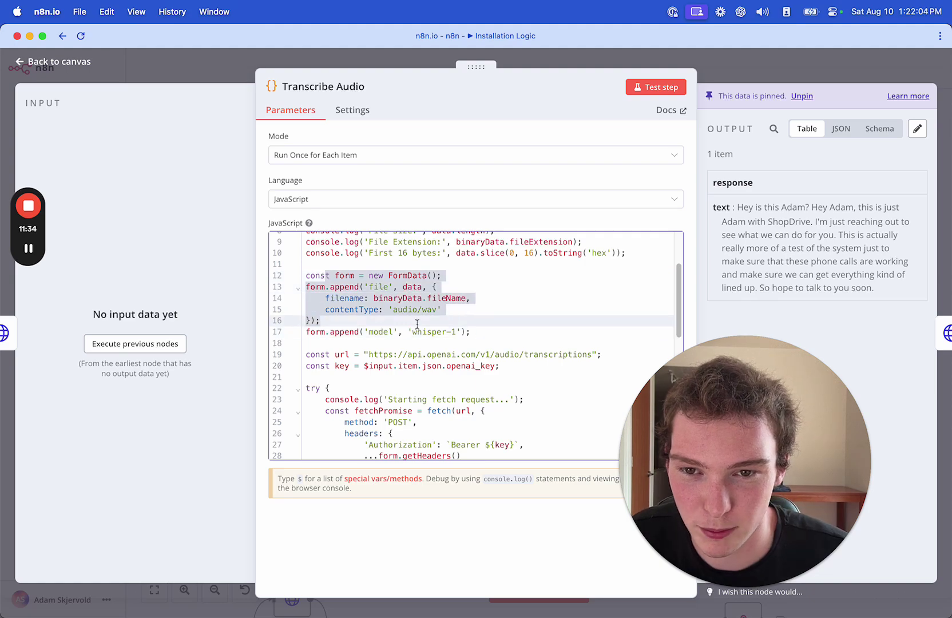
left_click(483, 303)
scroll(403, 399, "down", 5)
scroll(402, 389, "down", 5)
scroll(412, 369, "up", 7)
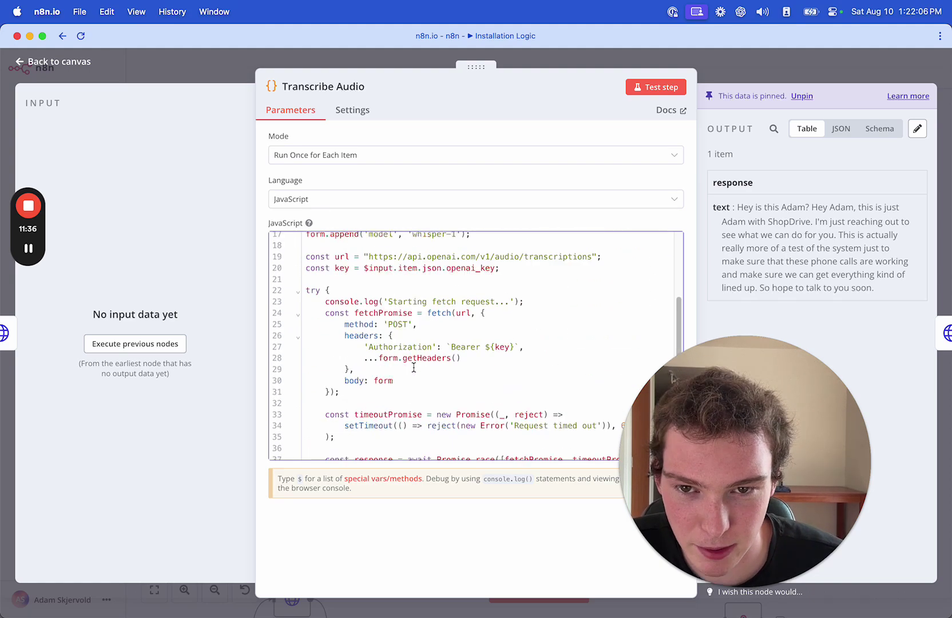
scroll(458, 377, "down", 3)
scroll(437, 367, "up", 1)
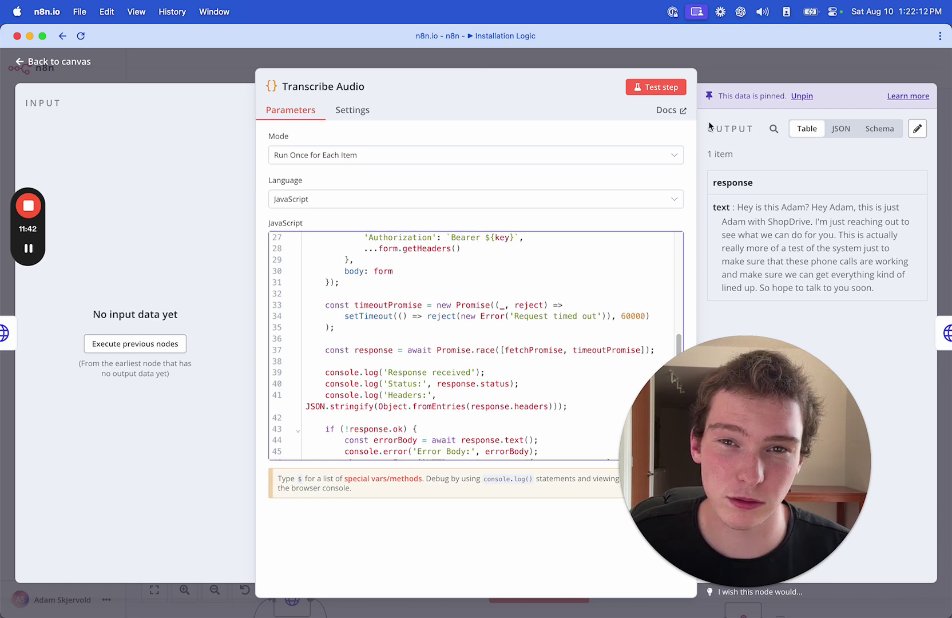
Switch to the OpenAI API reference in Arc and examine the Create transcription example request, highlighting its file parameter
left_click_drag(743, 579, 471, 341)
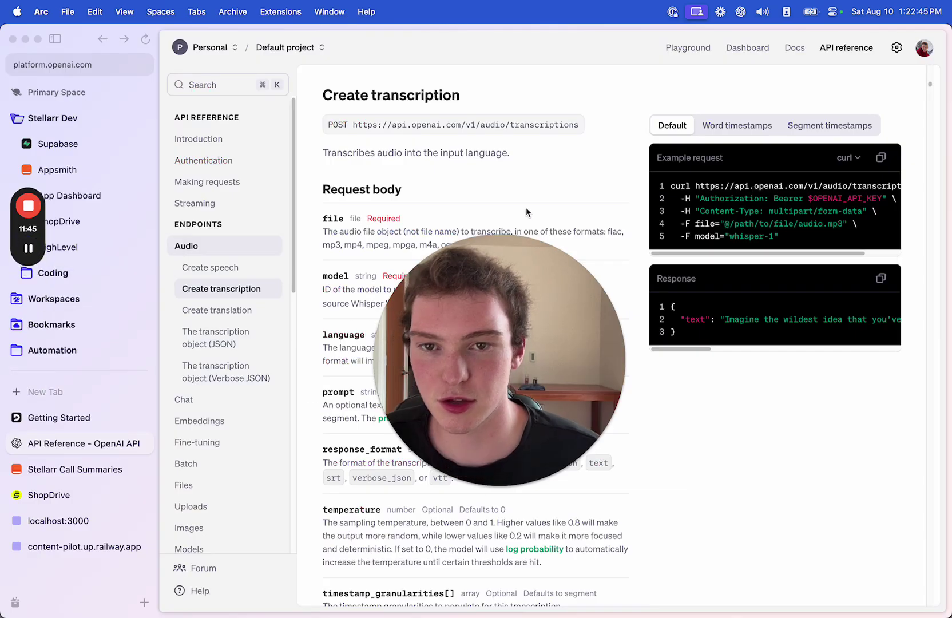
left_click_drag(496, 306, 464, 401)
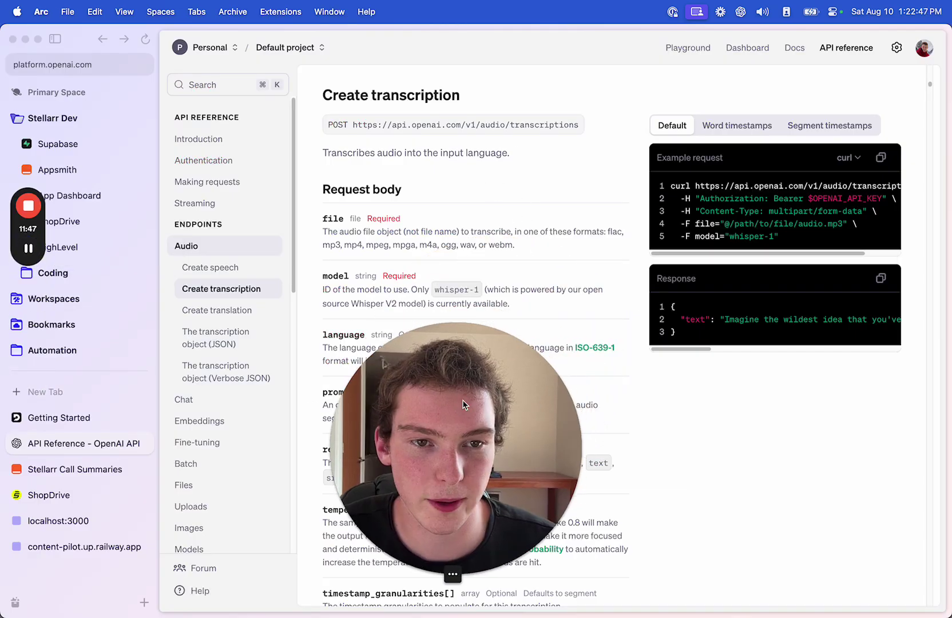
scroll(773, 223, "right", 2)
scroll(772, 223, "left", 2)
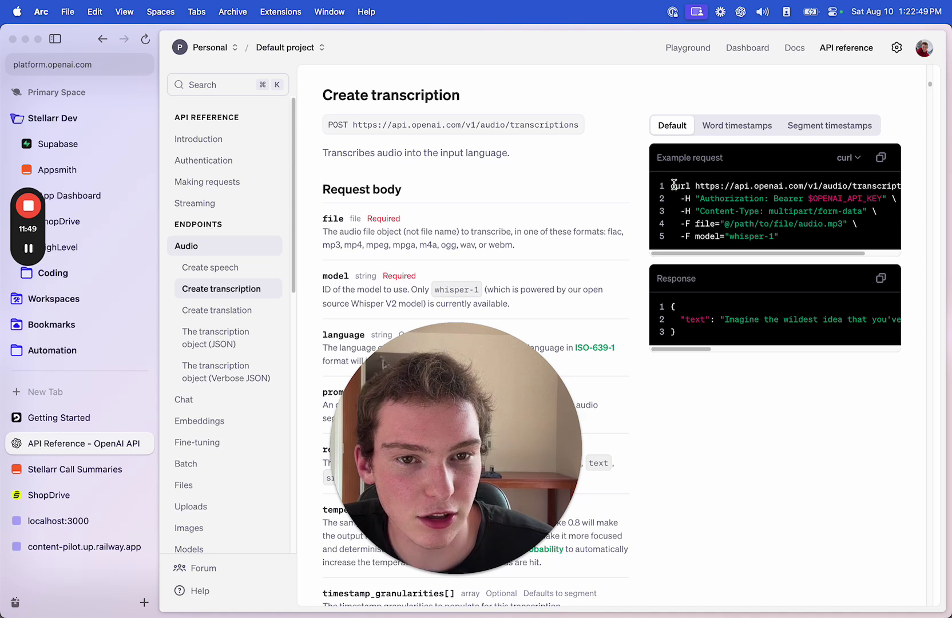
left_click_drag(691, 189, 698, 227)
left_click(696, 223)
left_click(691, 224)
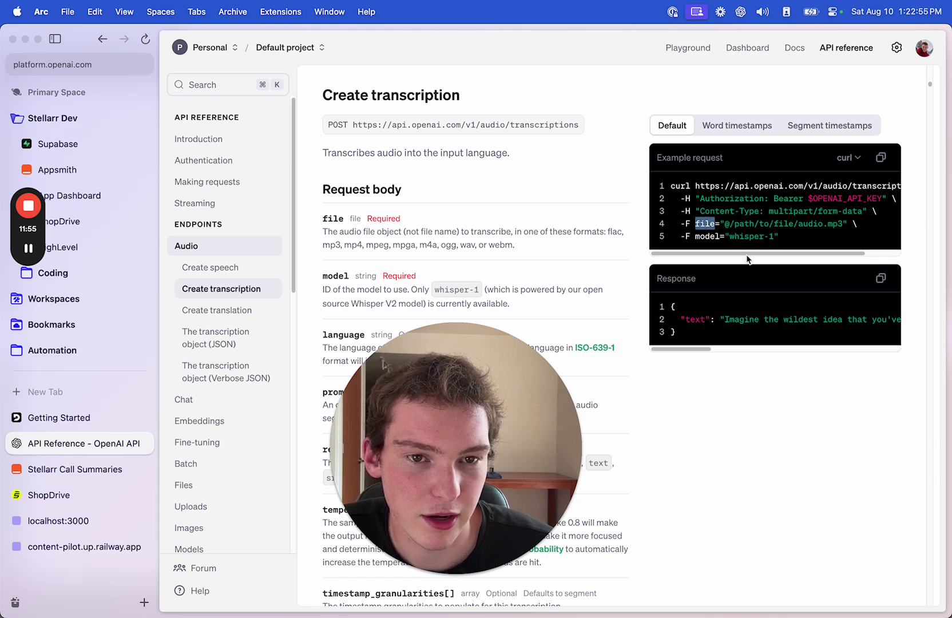
left_click_drag(885, 230, 801, 241)
left_click(796, 229)
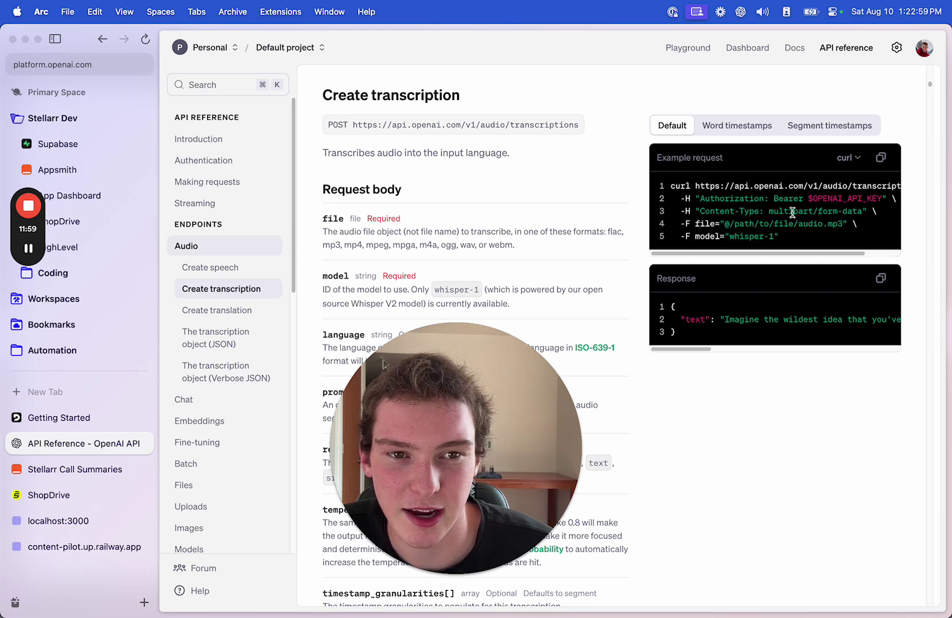
scroll(792, 211, "right", 2)
scroll(792, 212, "left", 2)
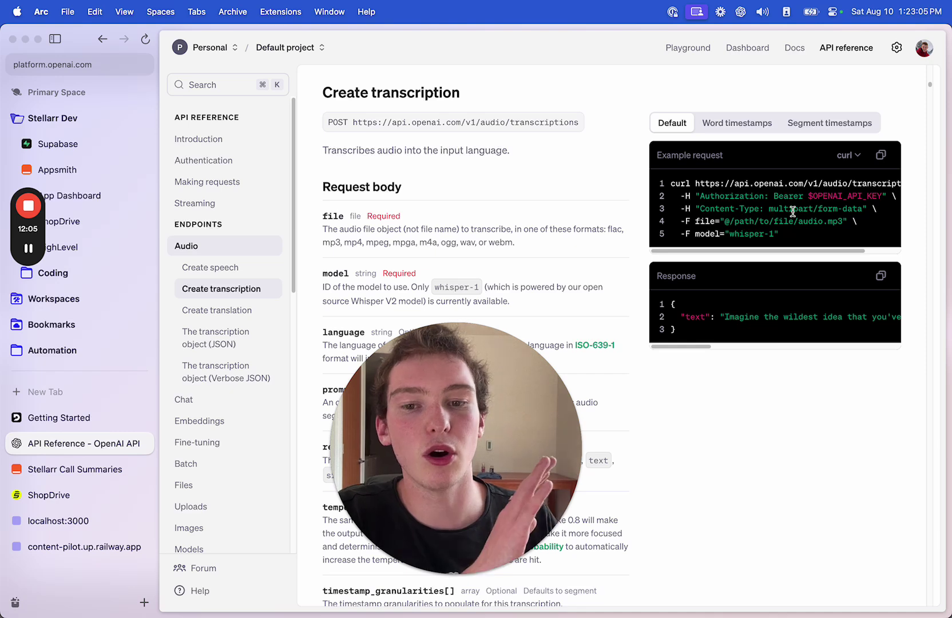
Open Deepgram's Getting Started page and examine the Remote File CURL Example, including its audio URL and nova-2 request URL
left_click(88, 427)
left_click_drag(434, 462, 806, 261)
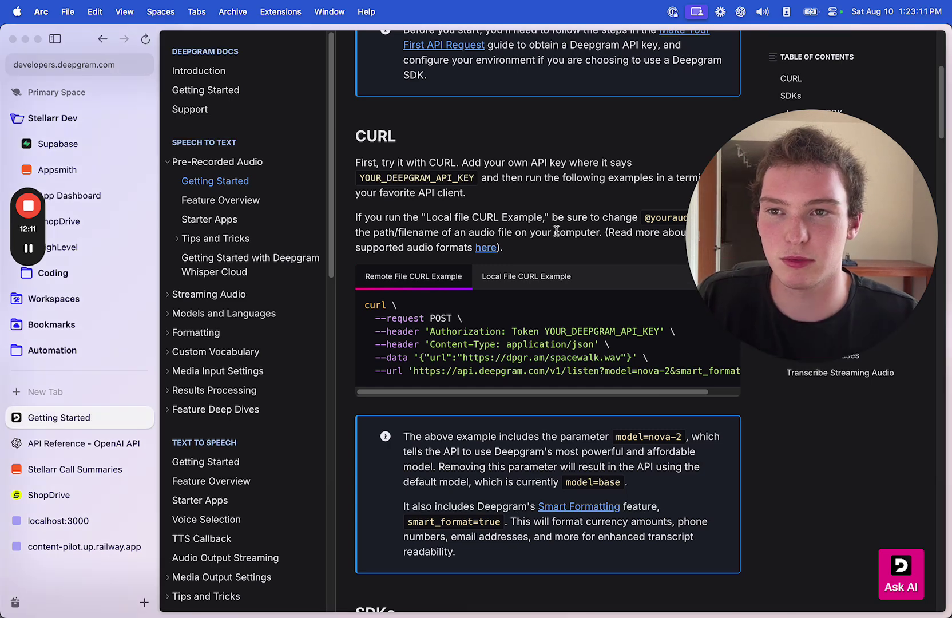
scroll(474, 366, "down", 2)
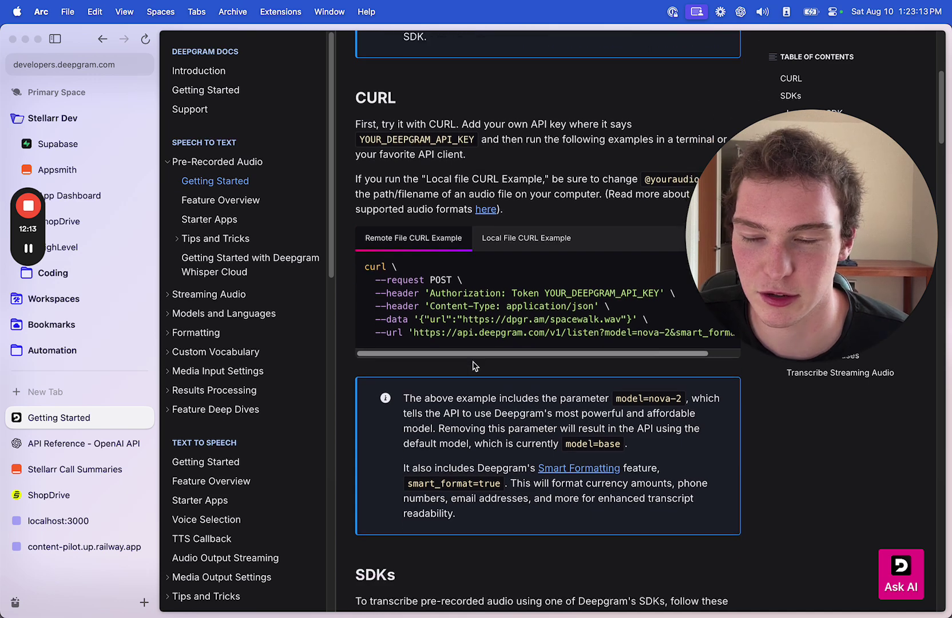
scroll(503, 321, "right", 1)
scroll(495, 319, "left", 1)
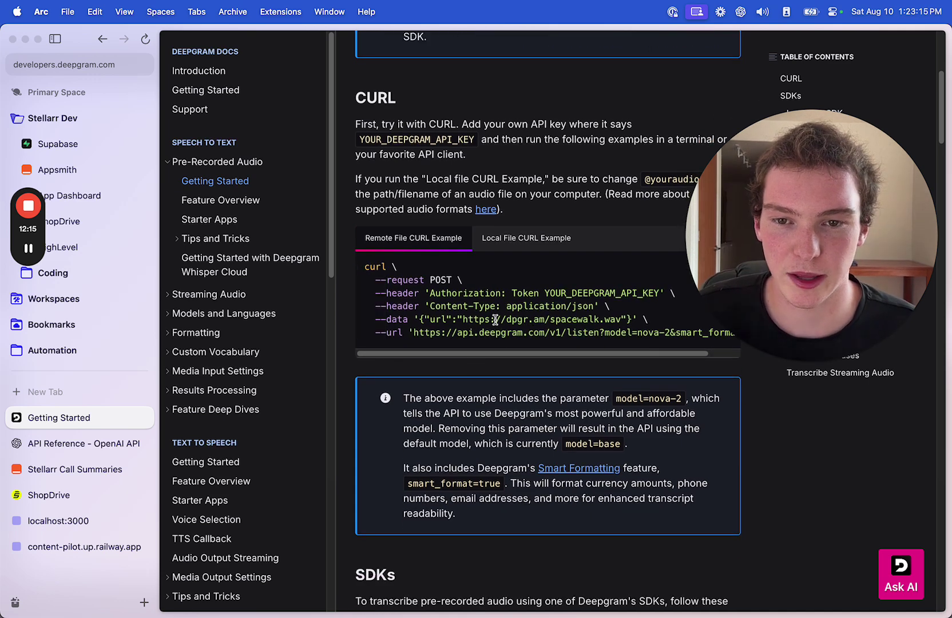
scroll(486, 332, "right", 1)
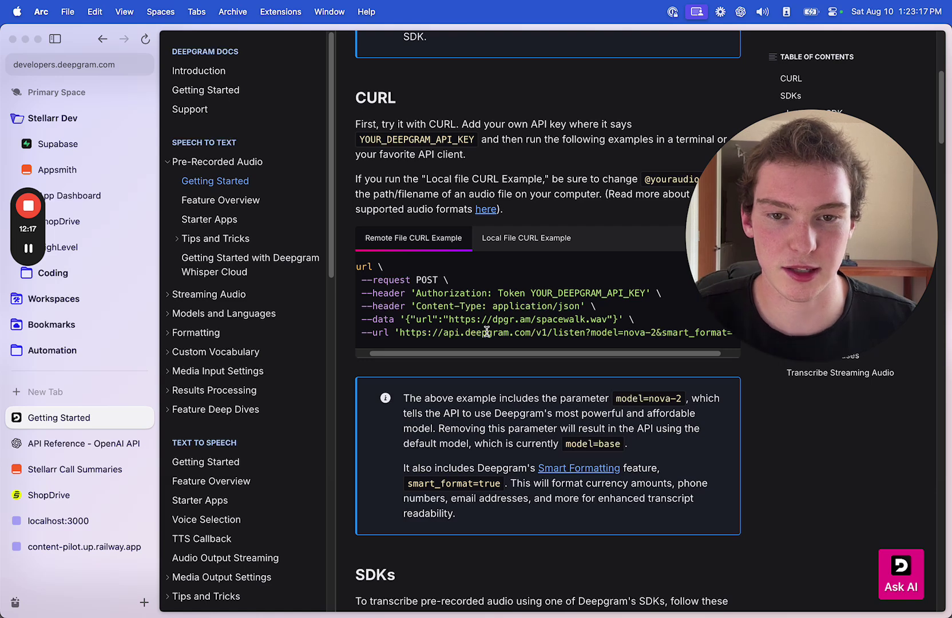
scroll(485, 332, "right", 2)
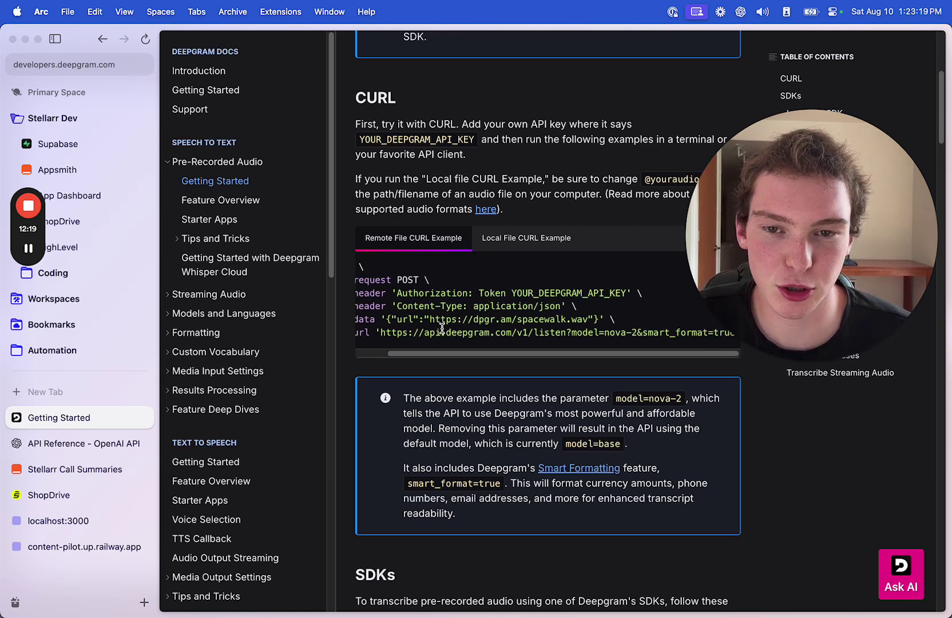
left_click_drag(430, 319, 595, 320)
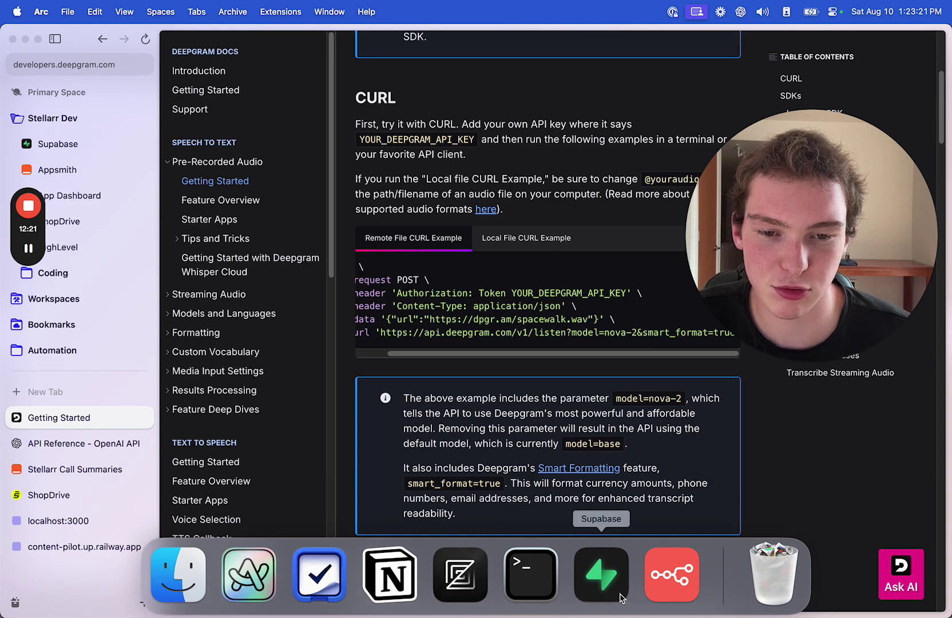
Switch back to the n8n workflow, close the Transcribe Audio node and look over the nodes around Get Recording
left_click(621, 597)
left_click(672, 574)
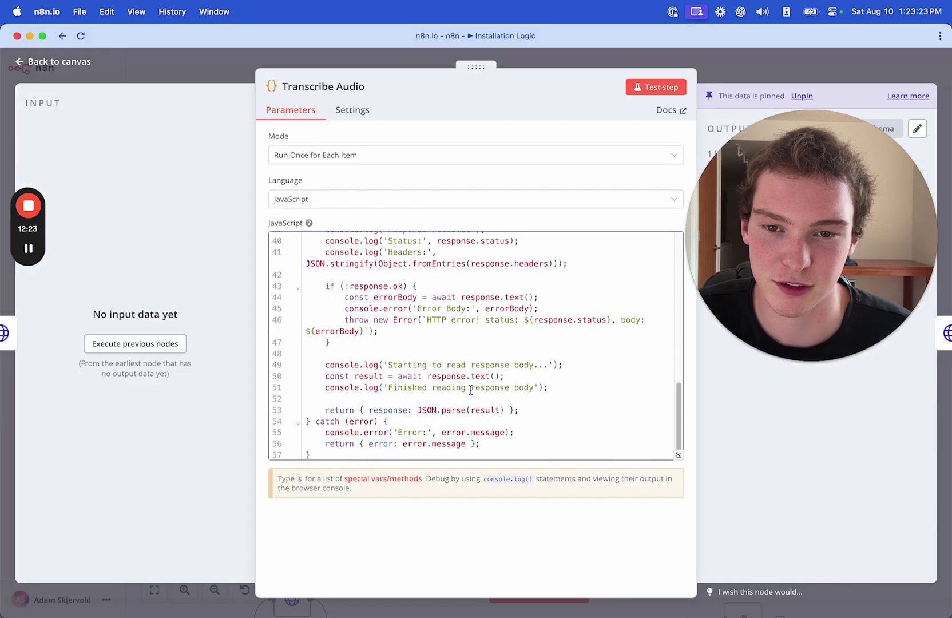
scroll(475, 391, "up", 10)
left_click(767, 68)
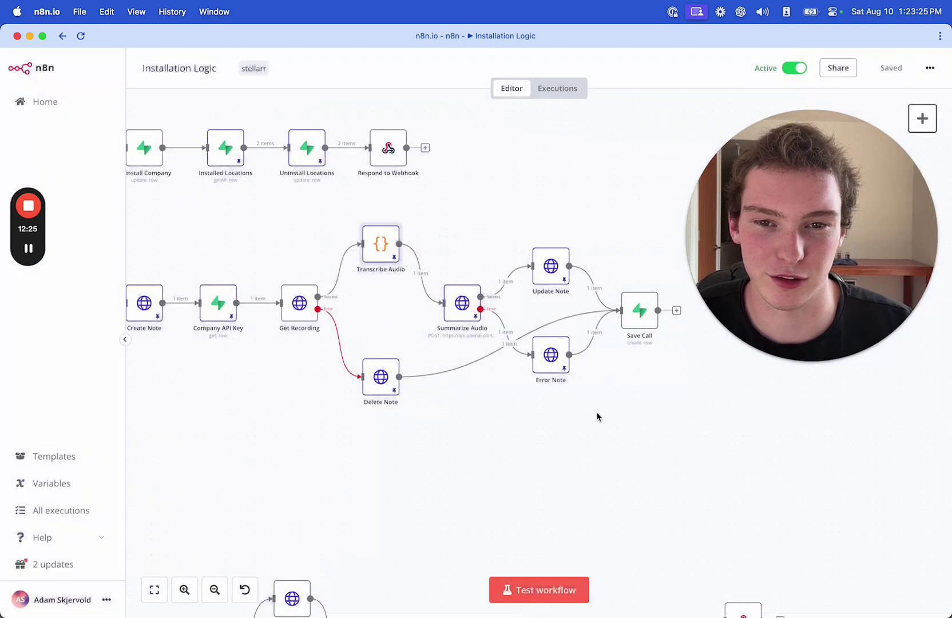
scroll(478, 454, "left", 3)
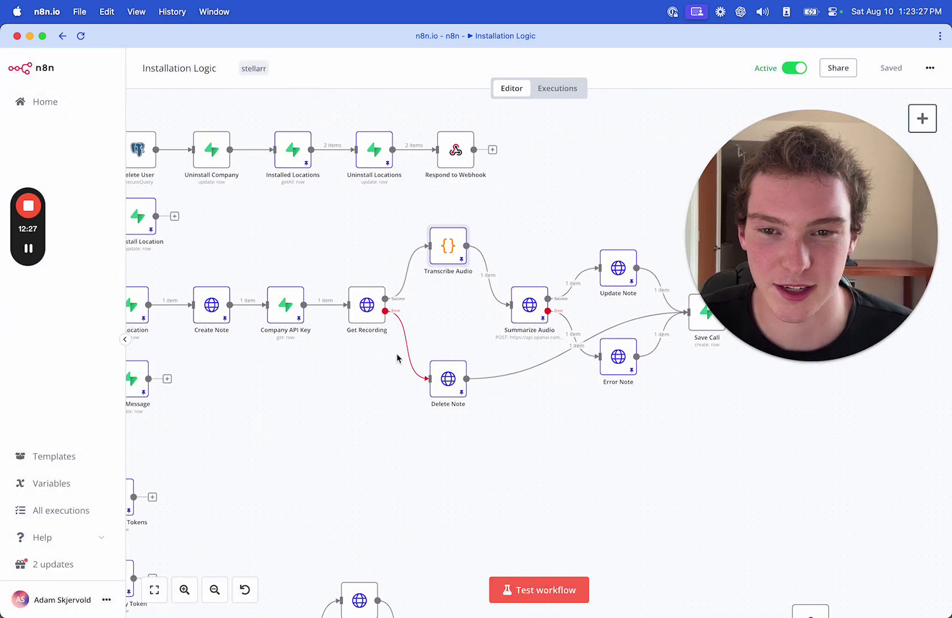
scroll(405, 295, "right", 4)
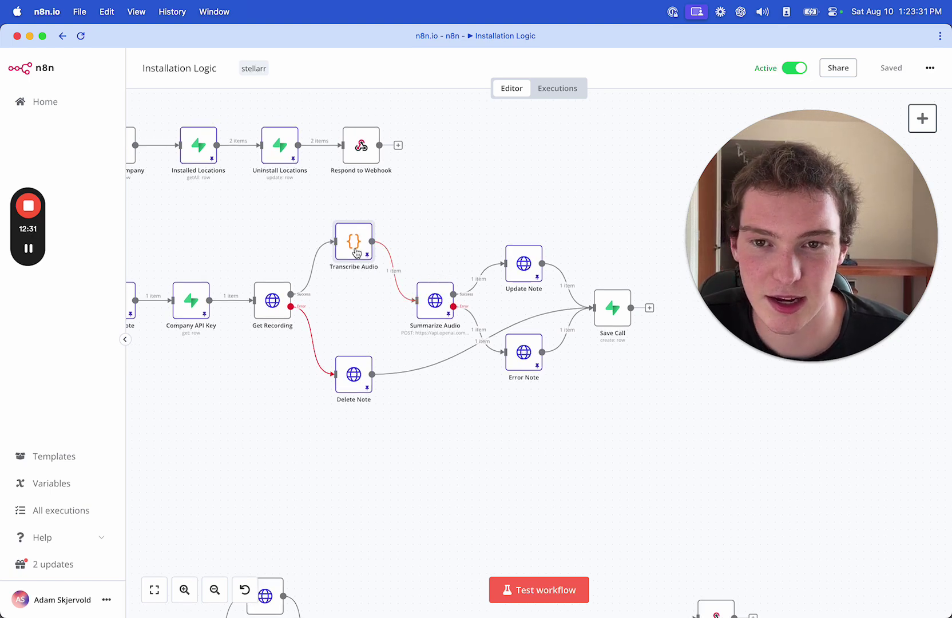
Open the Summarize Audio node, review its chat completions request and output table, and return to the canvas
double_click(435, 300)
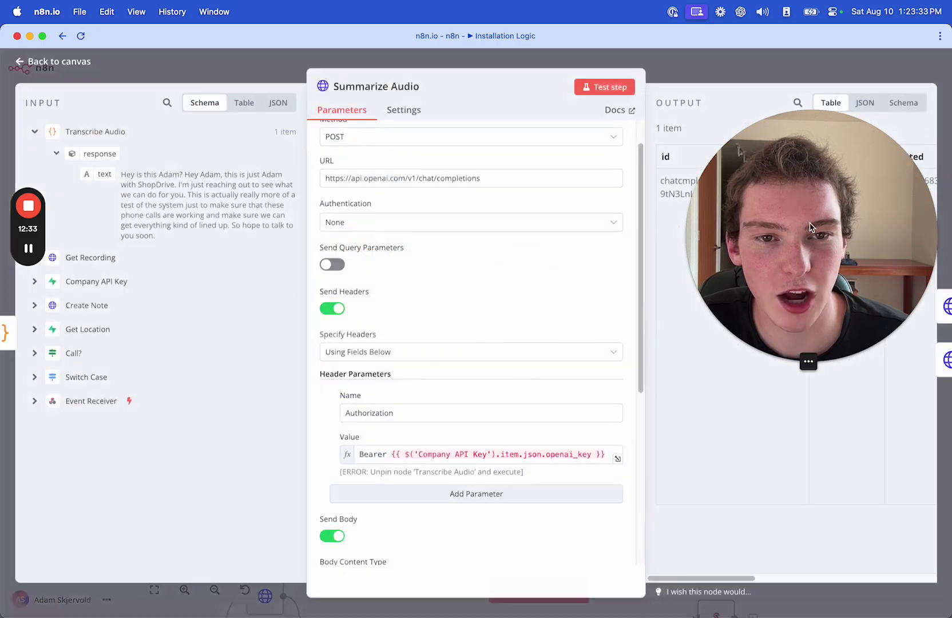
left_click_drag(809, 227, 681, 432)
scroll(377, 290, "down", 2)
scroll(437, 261, "up", 3)
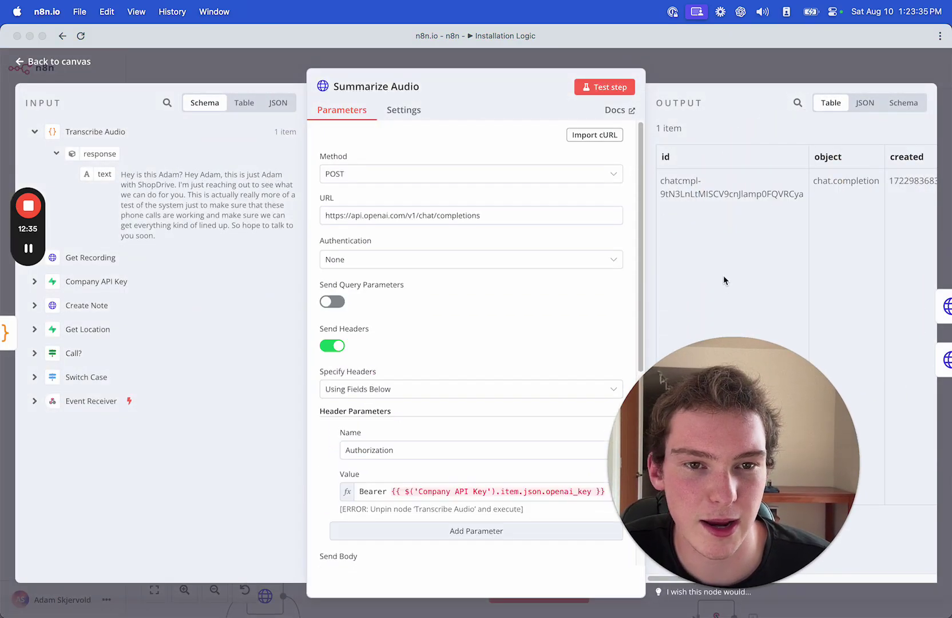
scroll(725, 280, "right", 10)
scroll(725, 280, "left", 8)
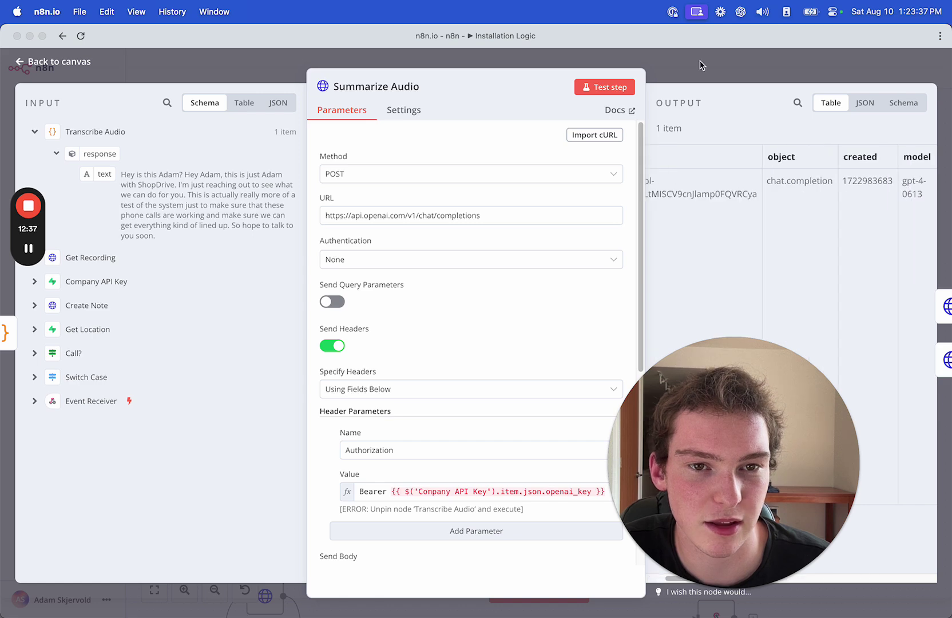
left_click(546, 55)
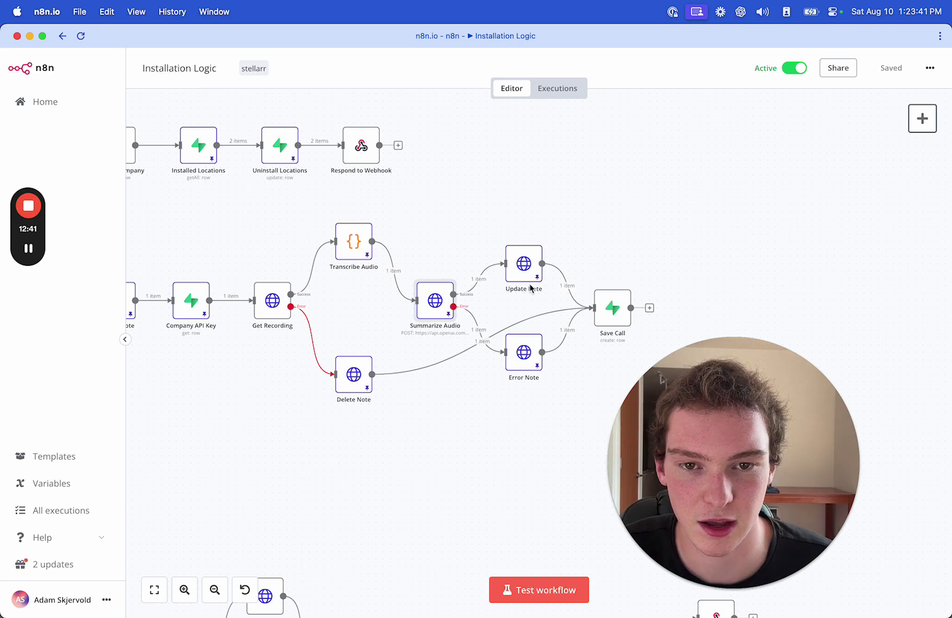
Open the Update Note node and examine its body value expression, highlighting the call summary text in the output note
left_click_drag(672, 230, 580, 204)
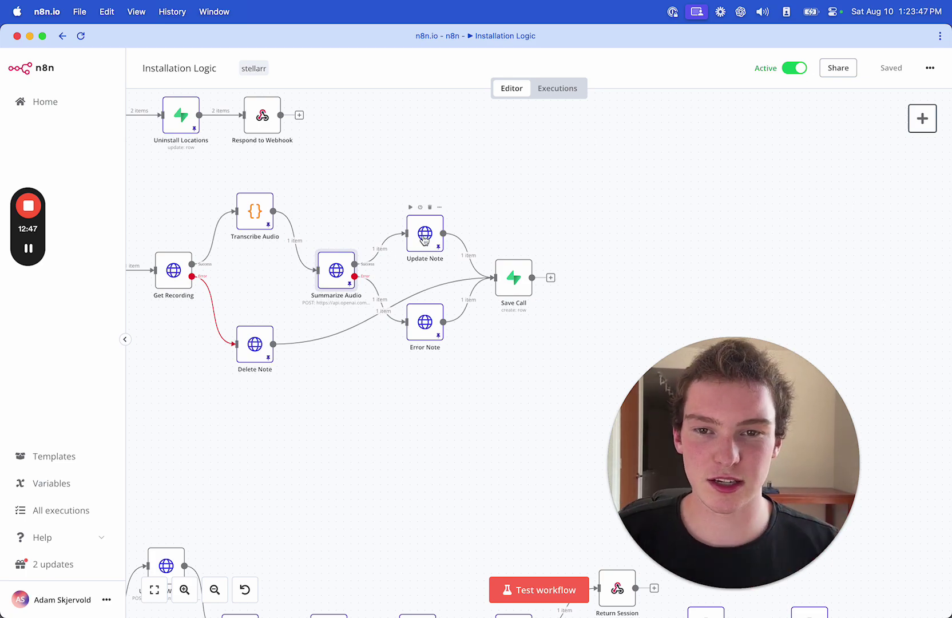
double_click(425, 234)
scroll(447, 295, "down", 3)
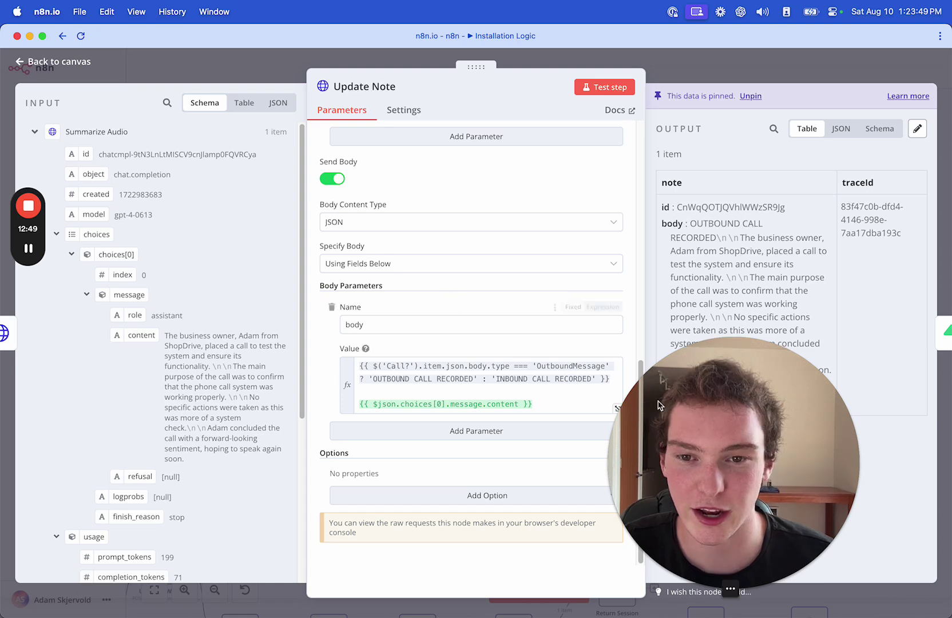
left_click_drag(690, 223, 772, 330)
left_click_drag(693, 223, 738, 282)
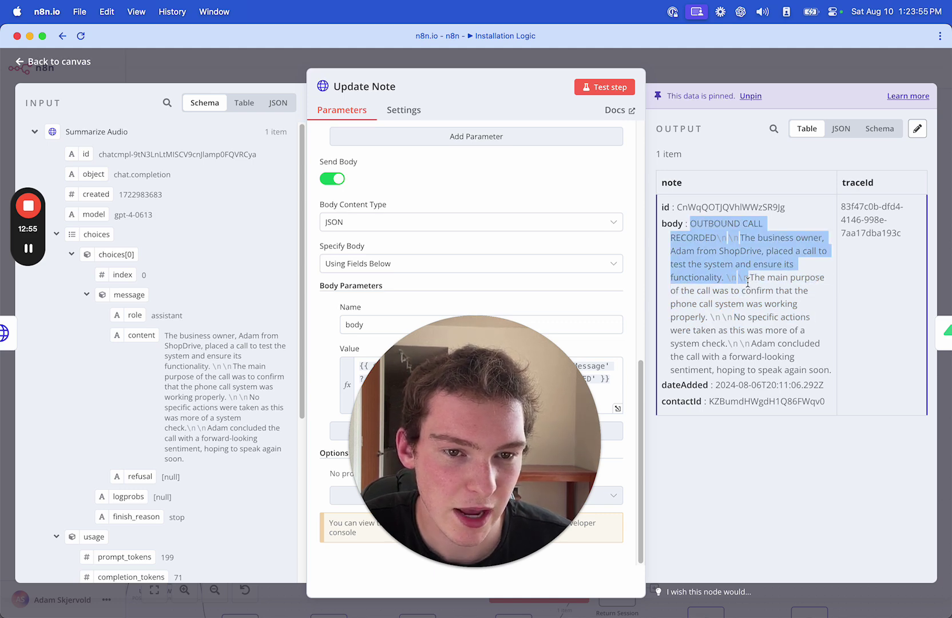
left_click(727, 269)
left_click_drag(690, 227, 825, 363)
left_click(762, 304)
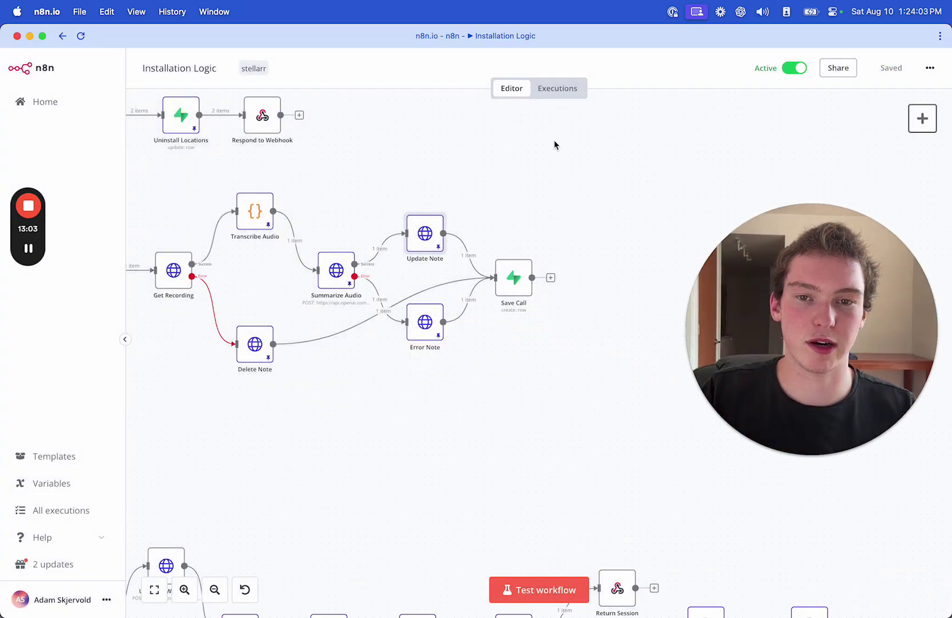
Open the Error Note node, review the expression in its body parameter and return to the canvas
mouse_move(425, 334)
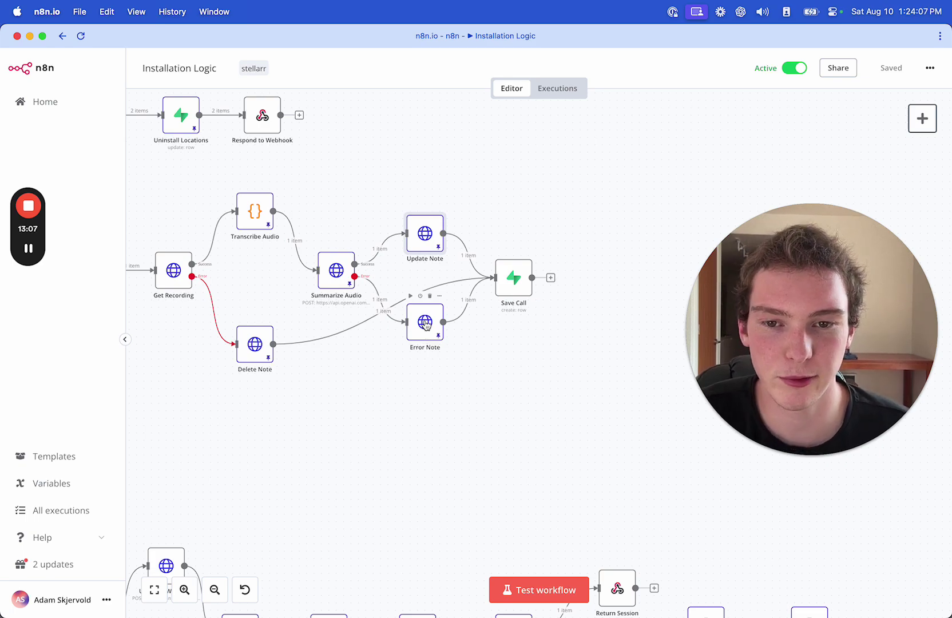
double_click(425, 324)
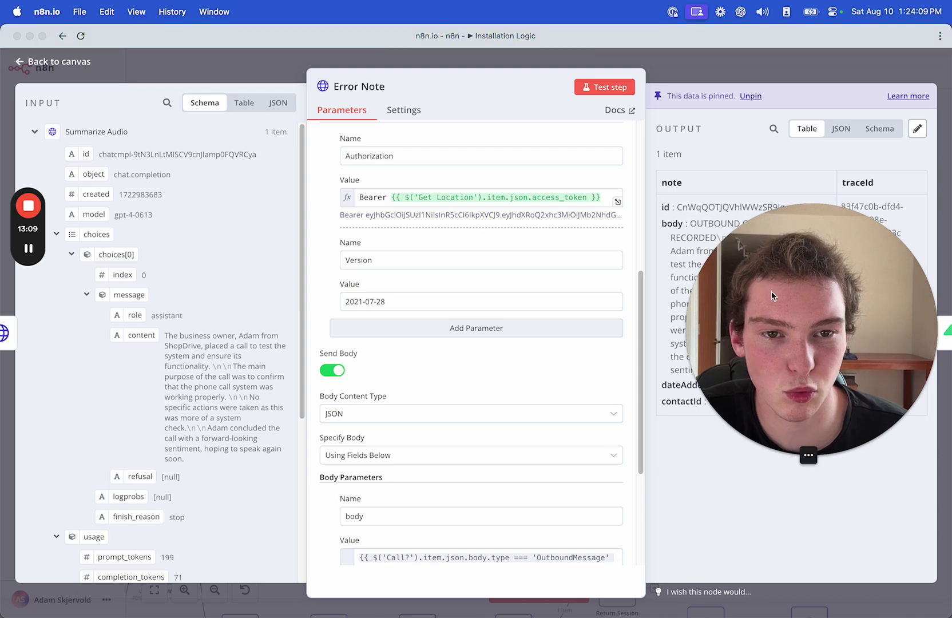
scroll(548, 265, "down", 5)
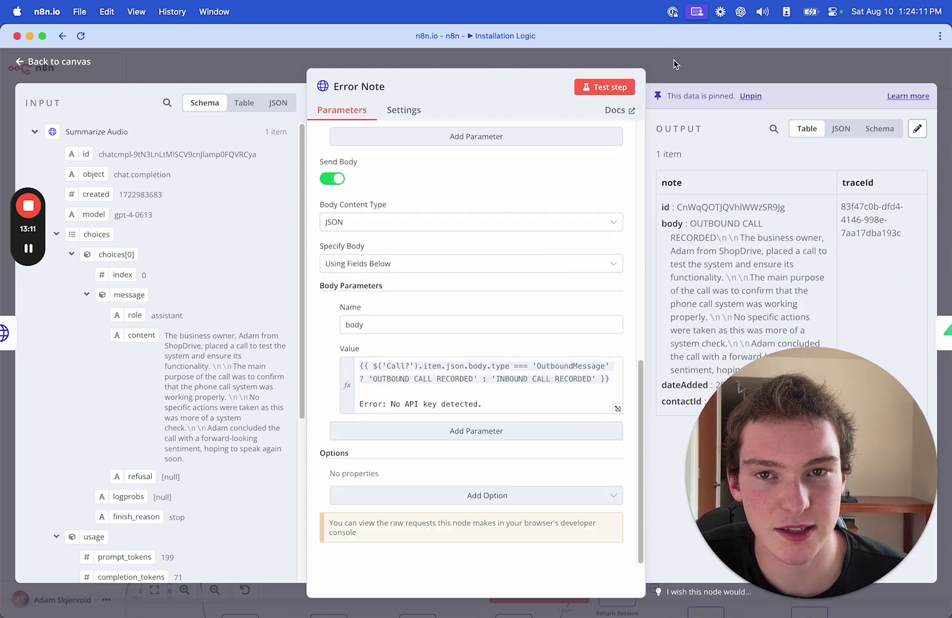
key("Escape")
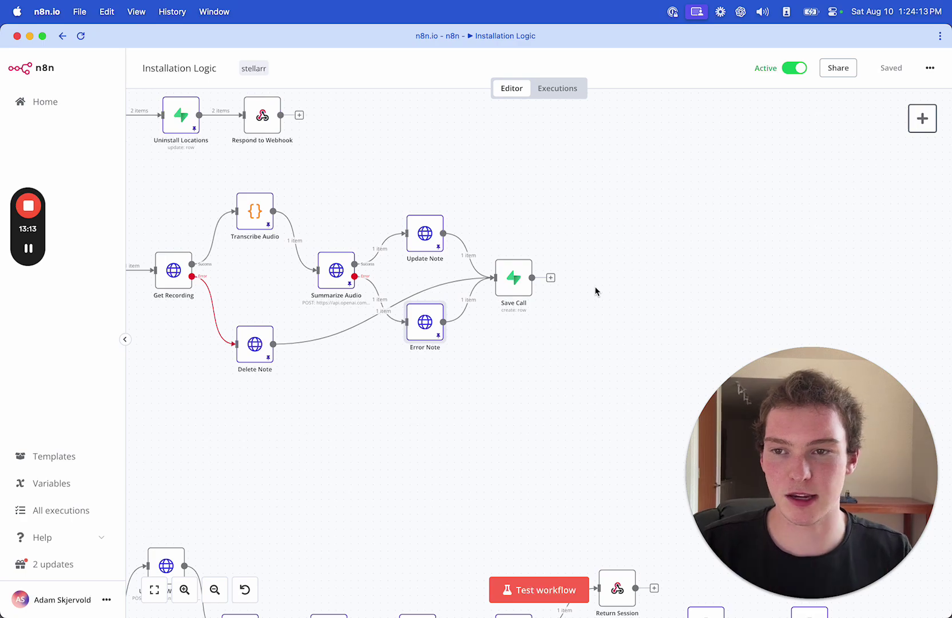
Switch to Supabase's messages table and remove the location_id and type rules from its filter settings
scroll(579, 267, "up", 4)
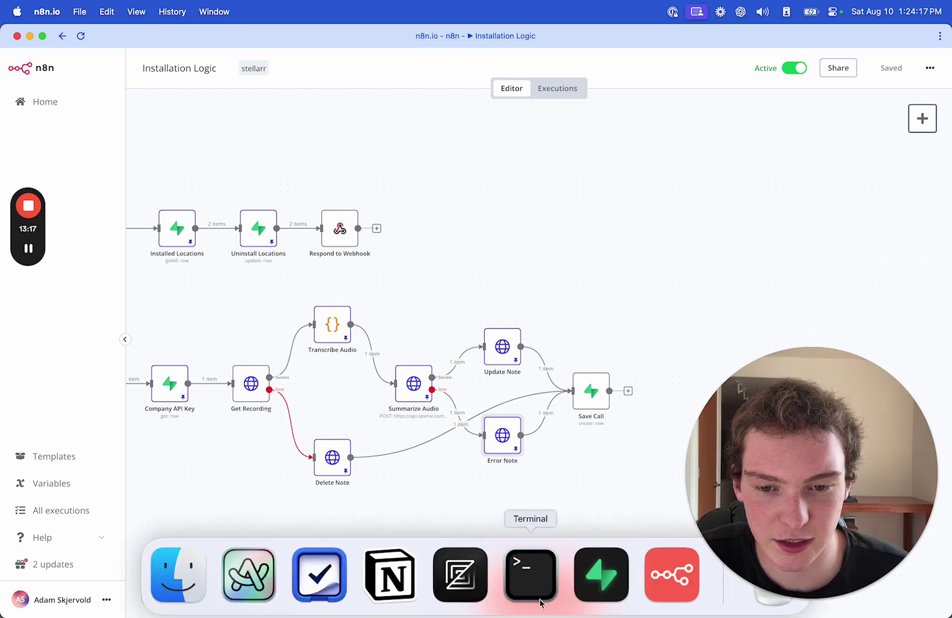
left_click(601, 573)
scroll(520, 285, "left", 5)
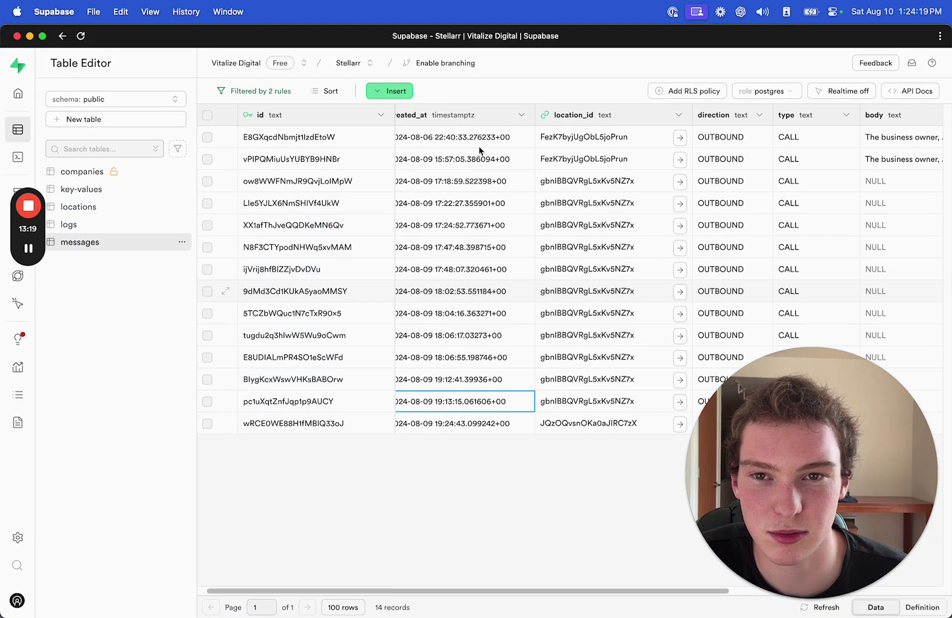
left_click(257, 91)
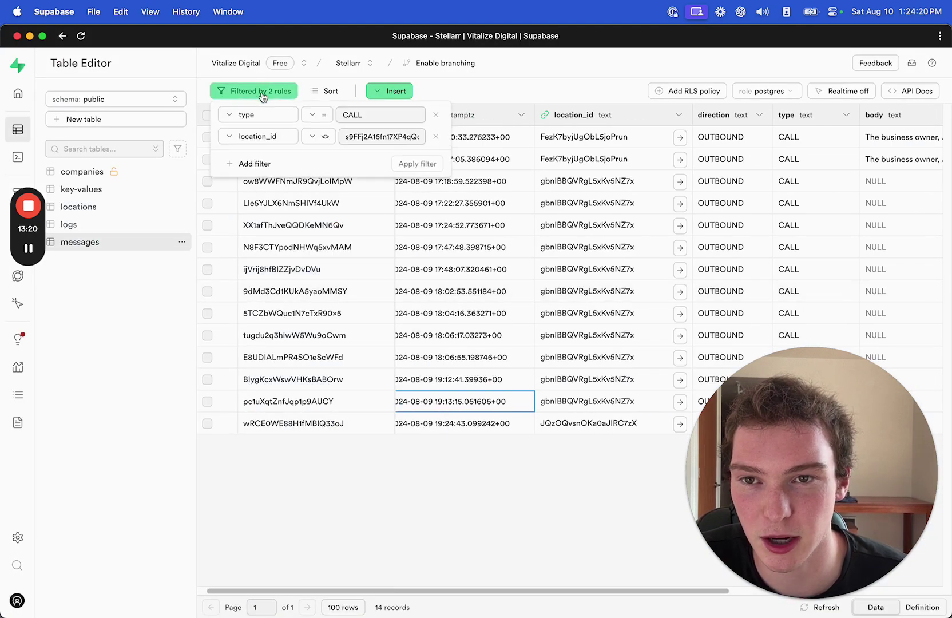
left_click(436, 137)
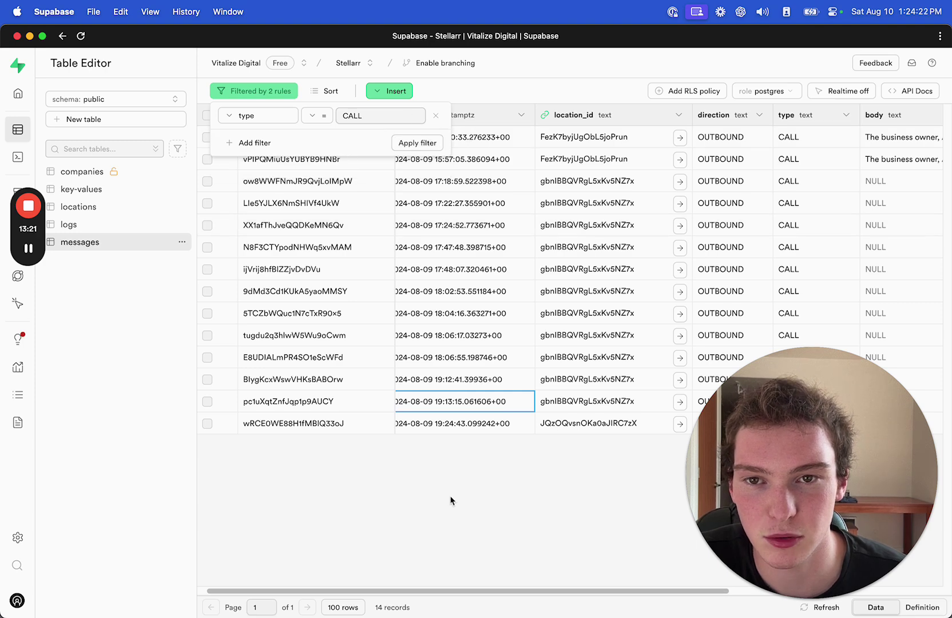
left_click(437, 117)
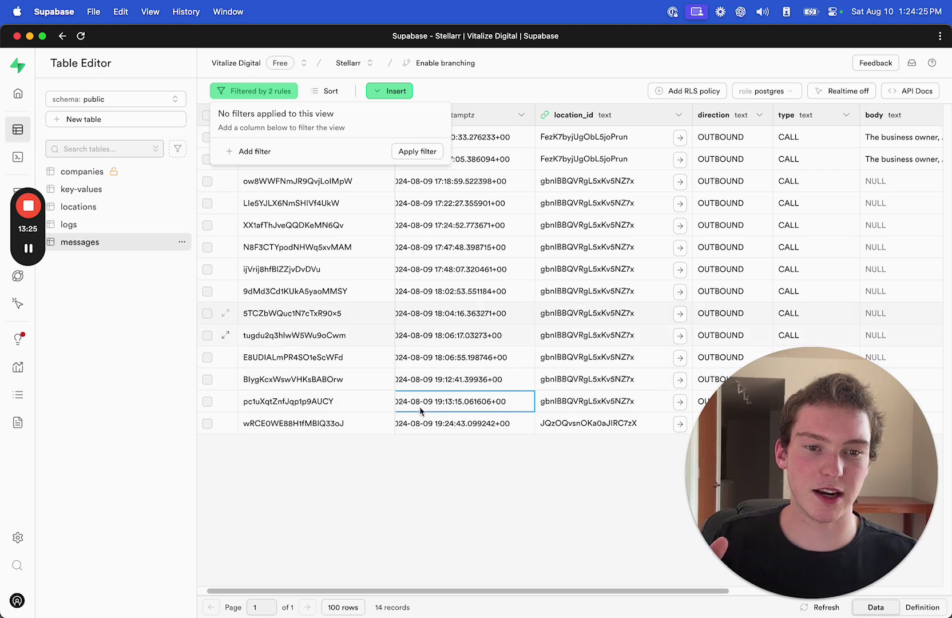
mouse_move(529, 550)
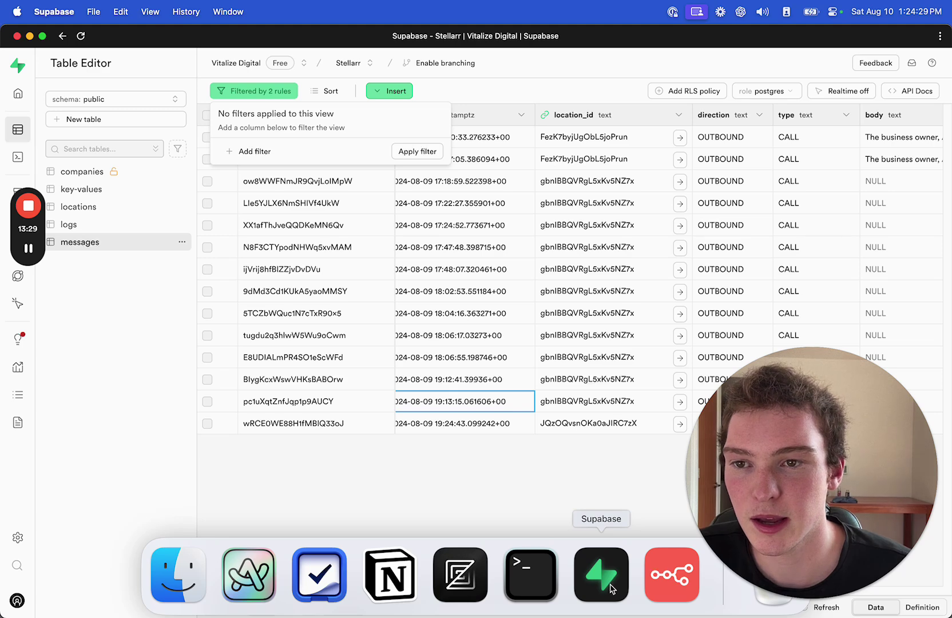
Switch back to n8n and look over the whole Installation Logic workflow with all its branches in view
left_click(671, 575)
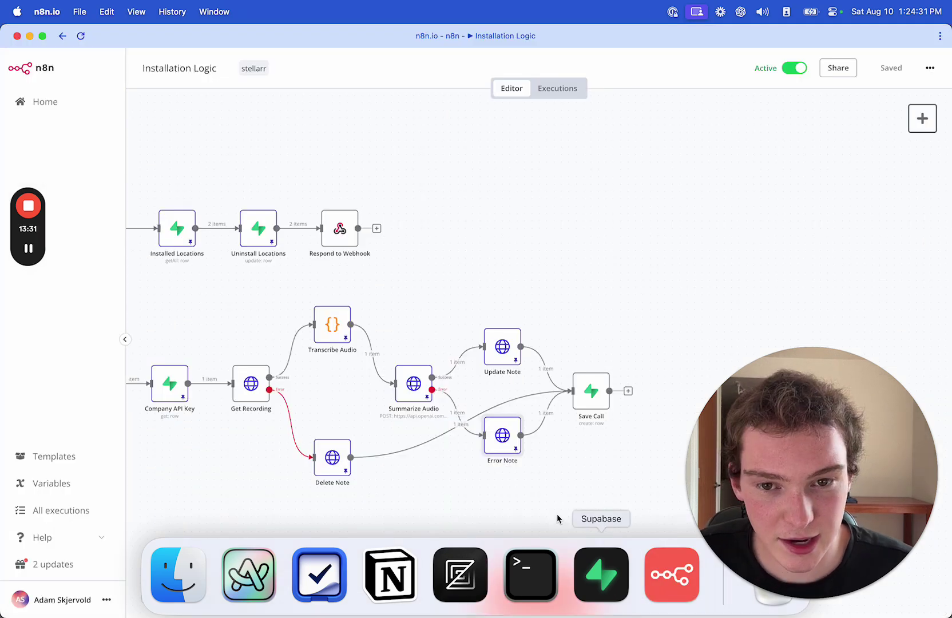
scroll(544, 295, "down", 5)
left_click_drag(493, 223, 580, 155)
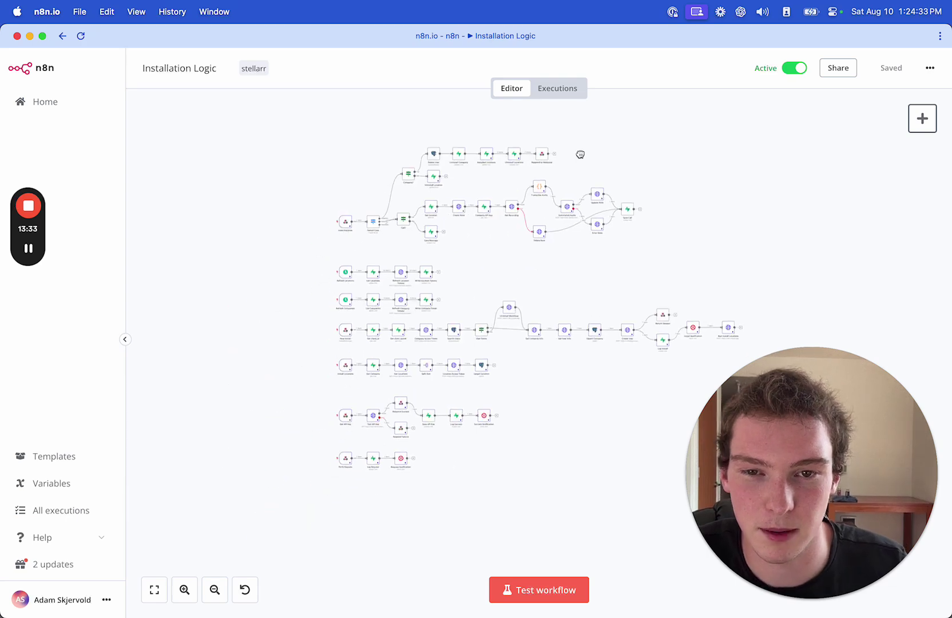
scroll(504, 281, "up", 4)
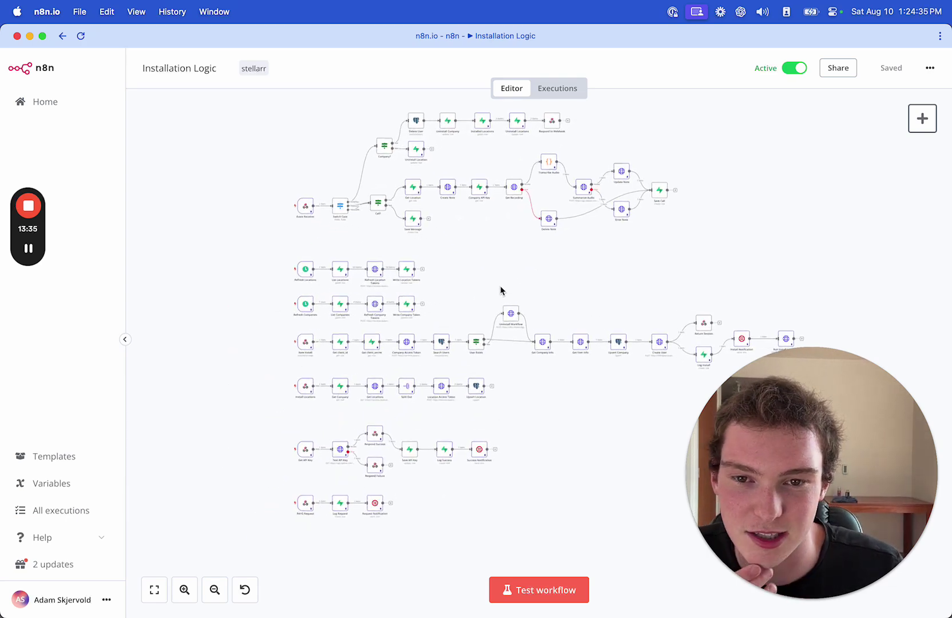
left_click_drag(568, 272, 487, 289)
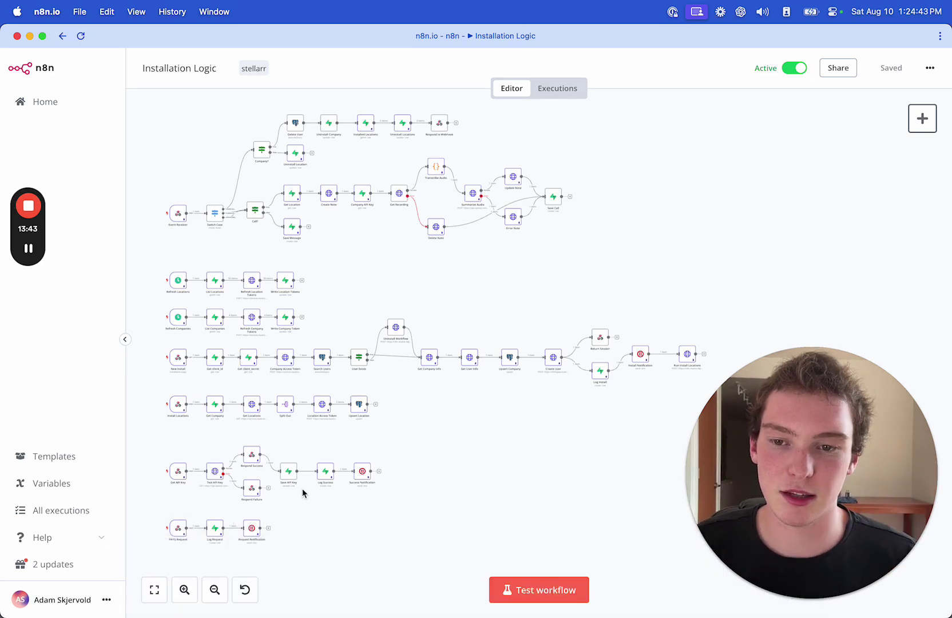
Switch to Arc, show the Stellarr AI Call Summaries listing in the ShopDrive tab and highlight its Permissions Breakdown
left_click(248, 572)
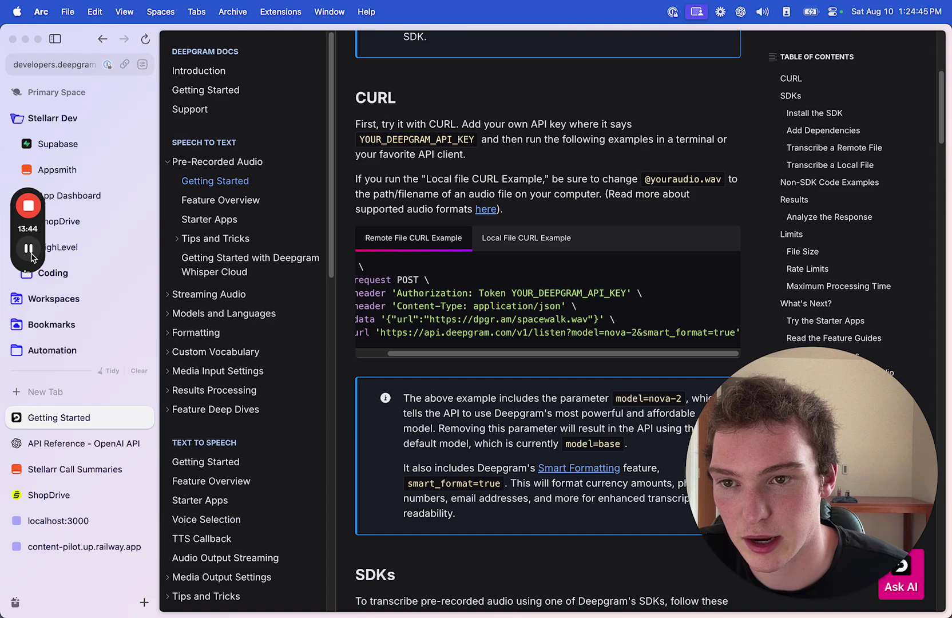
left_click(80, 221)
scroll(444, 398, "down", 5)
scroll(444, 402, "up", 2)
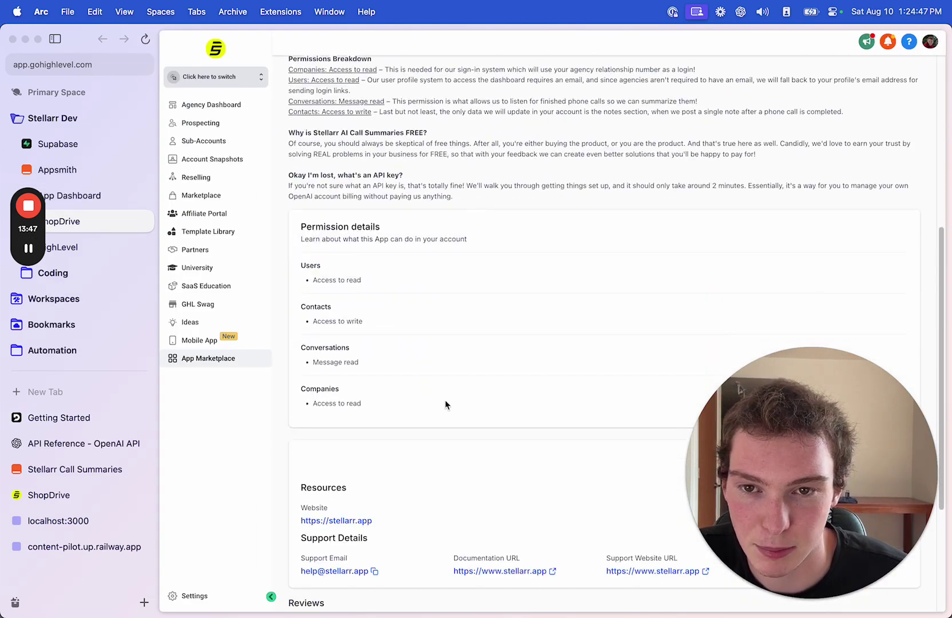
left_click_drag(286, 233, 515, 333)
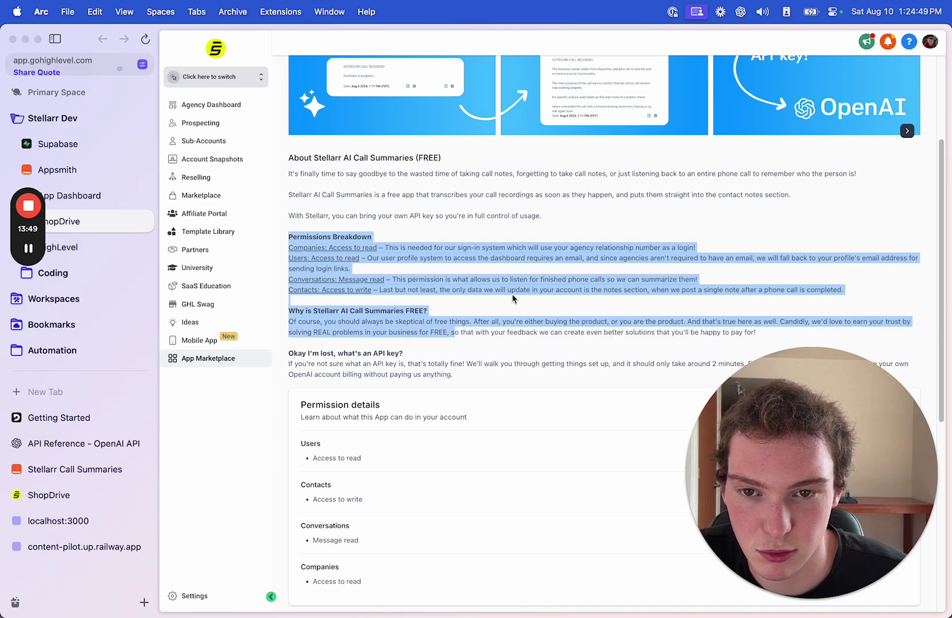
left_click(370, 290)
left_click_drag(849, 306, 280, 240)
key("super+c")
left_click(416, 278)
scroll(400, 283, "down", 2)
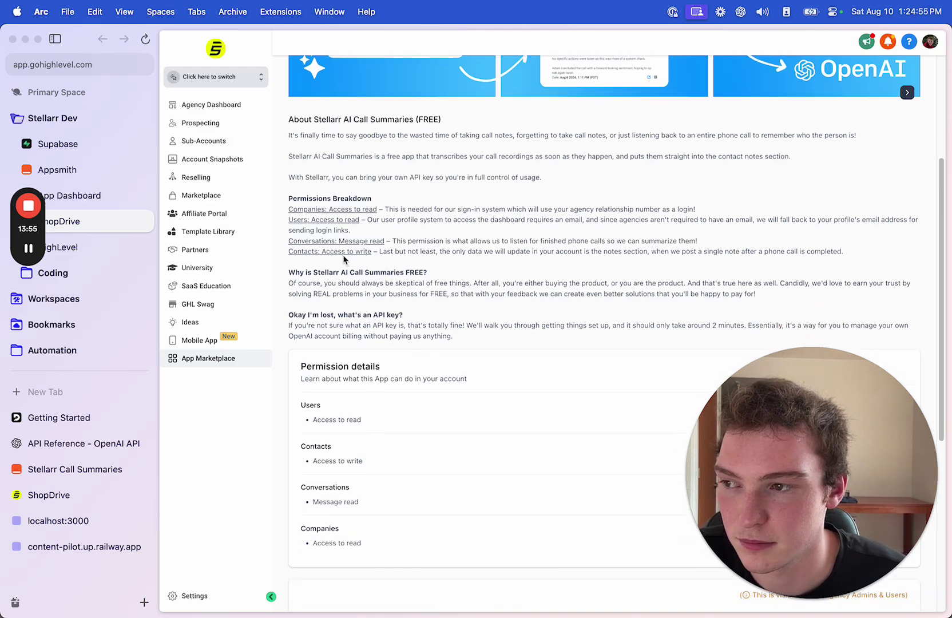
Review the listing's About text, the paragraph on why the app is free, and its permission, support and review sections
scroll(343, 256, "up", 4)
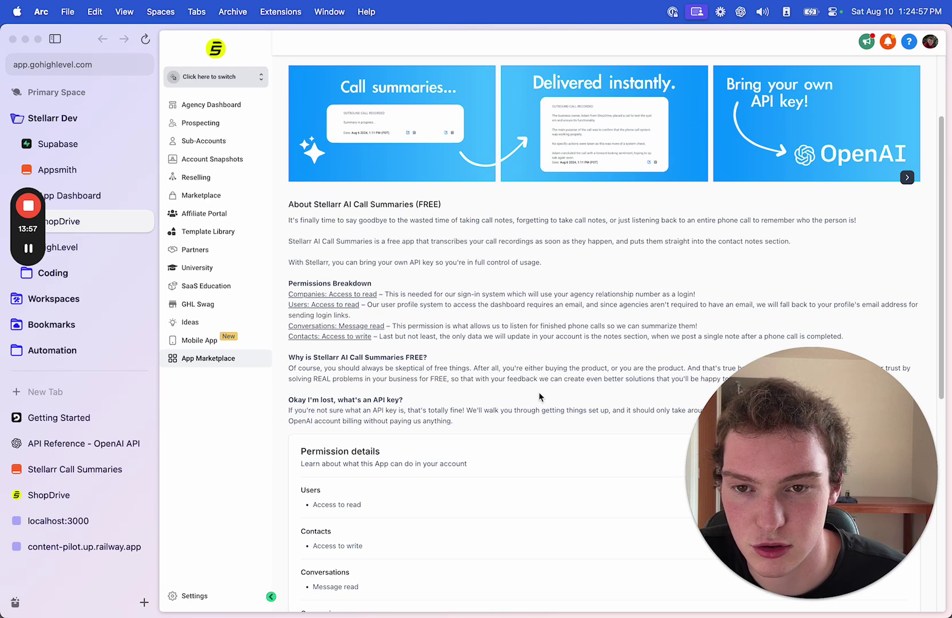
scroll(390, 298, "up", 3)
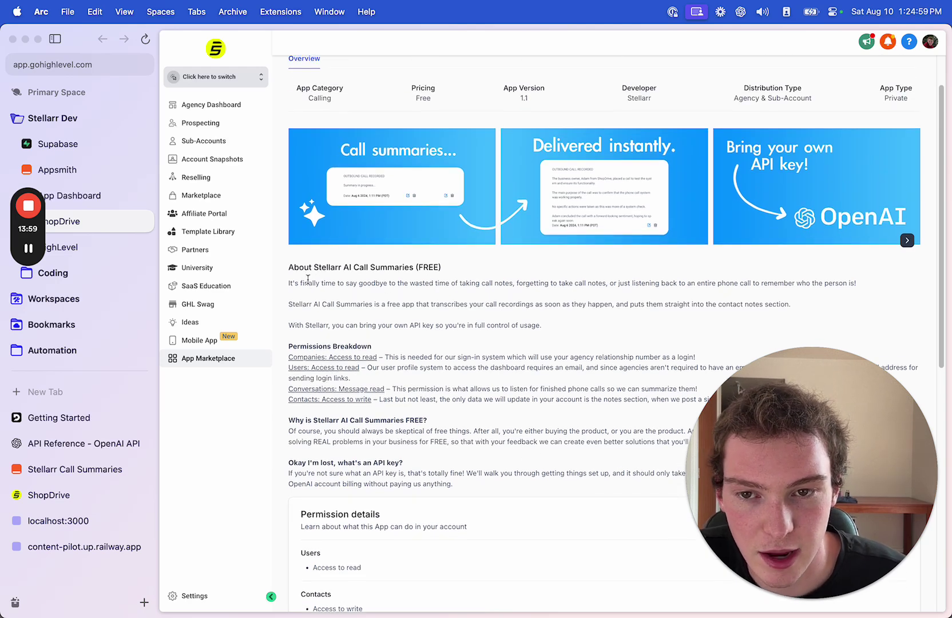
left_click_drag(289, 283, 547, 327)
left_click(547, 327)
scroll(458, 322, "down", 5)
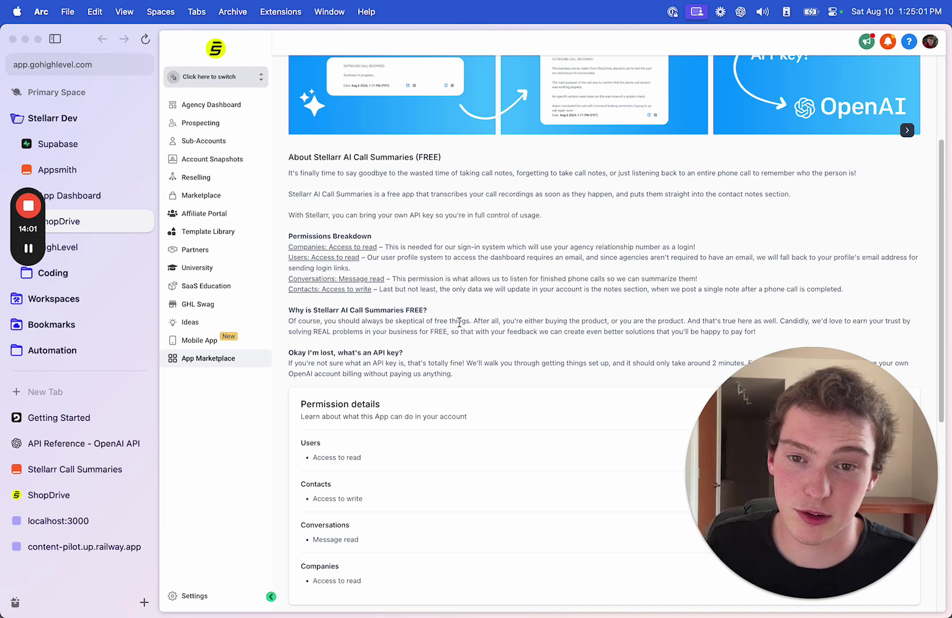
triple_click(459, 322)
scroll(476, 353, "down", 15)
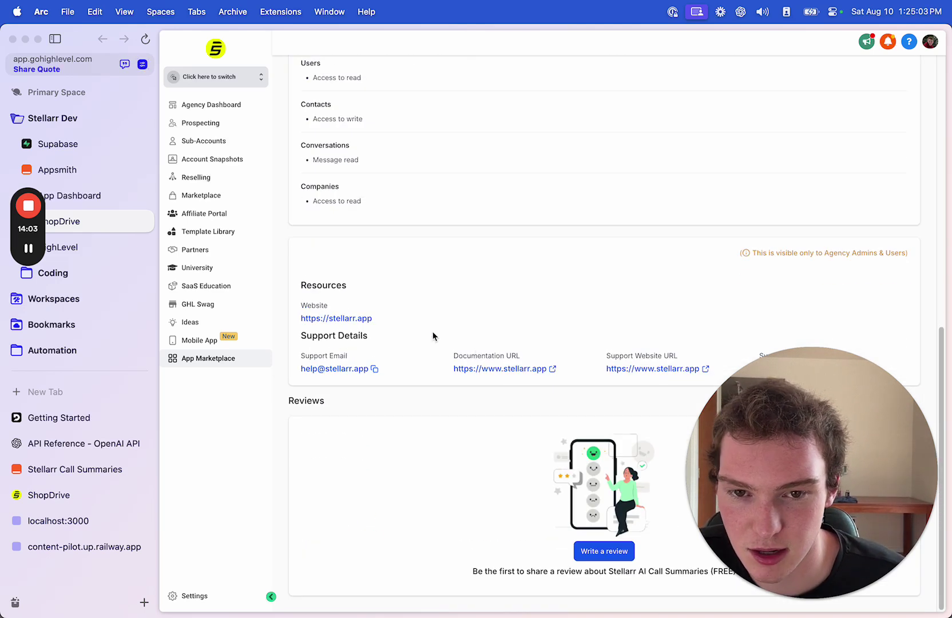
scroll(447, 377, "up", 3)
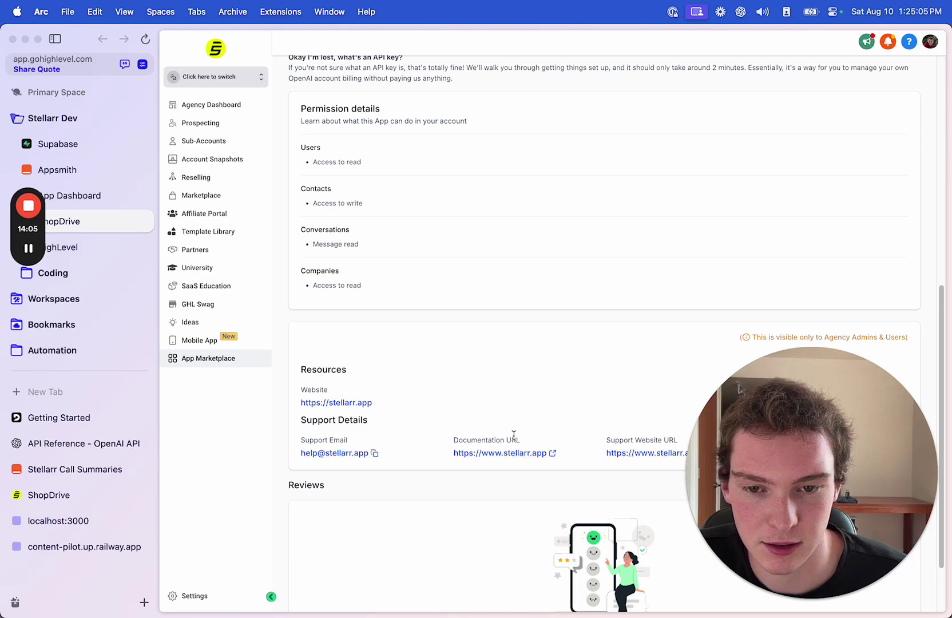
scroll(514, 435, "up", 17)
scroll(480, 444, "down", 20)
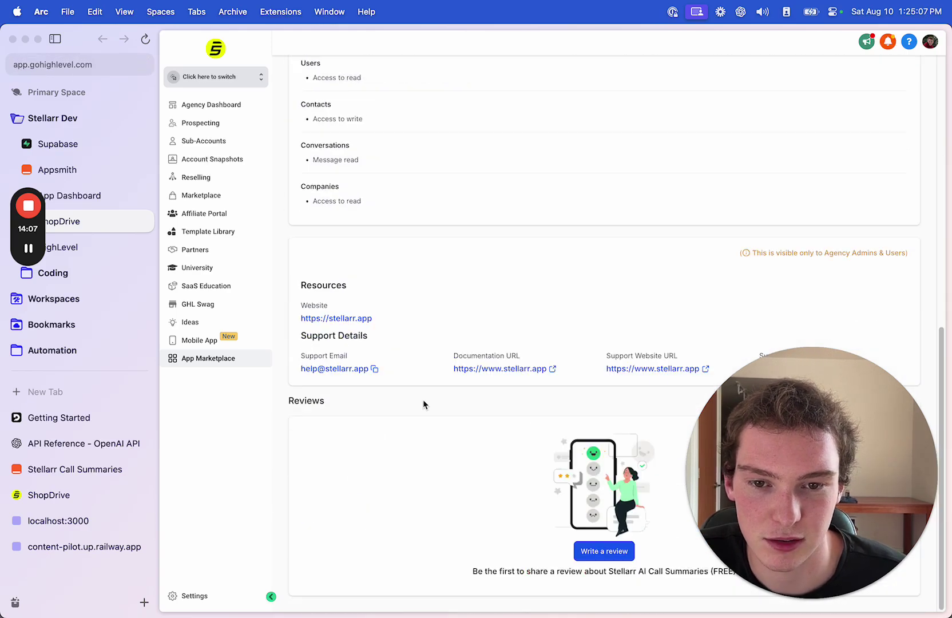
Open the listing's Documentation URL, look through the Stellarr page including its Frequently Asked Questions, and close the preview
left_click(510, 371)
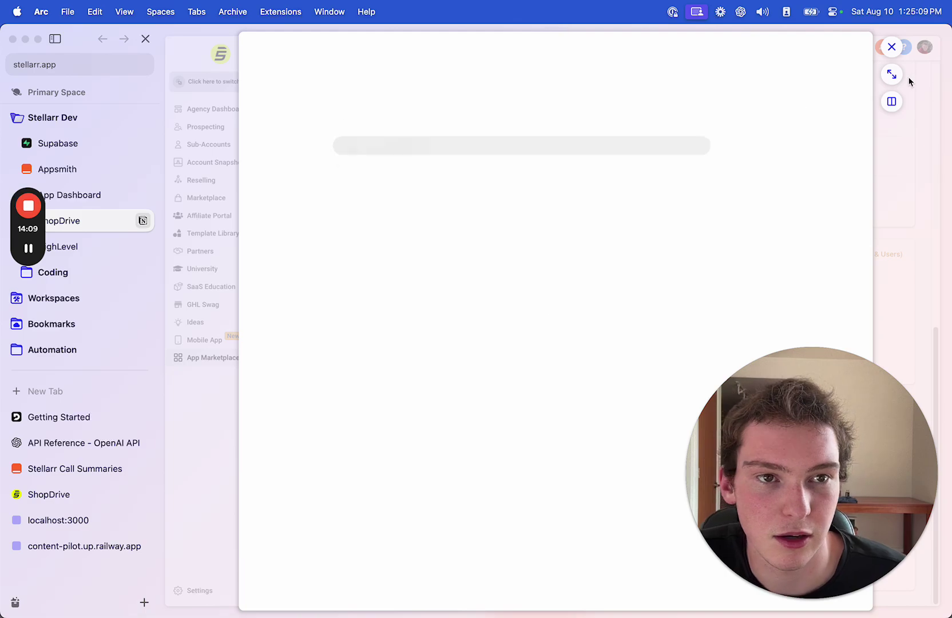
scroll(421, 392, "down", 20)
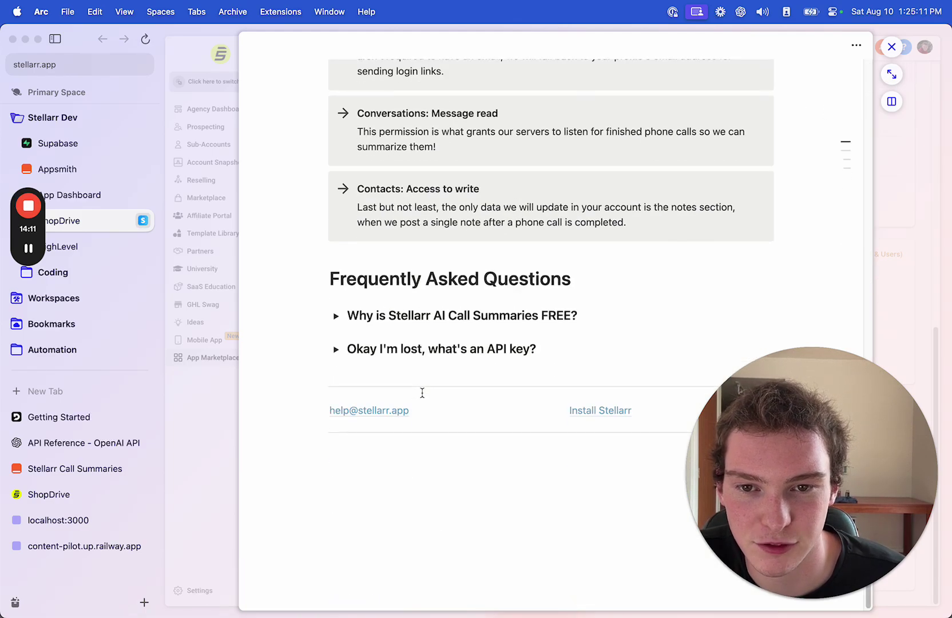
scroll(422, 392, "up", 15)
scroll(422, 392, "up", 5)
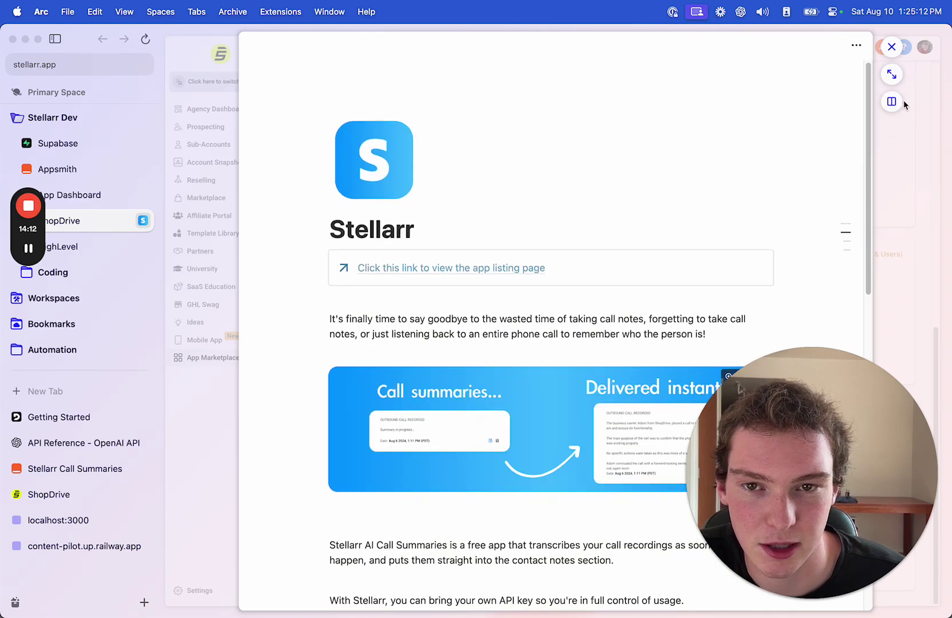
left_click(892, 46)
Look over the full Stellarr AI Call Summaries listing again, from the app header to the reviews
scroll(455, 353, "up", 15)
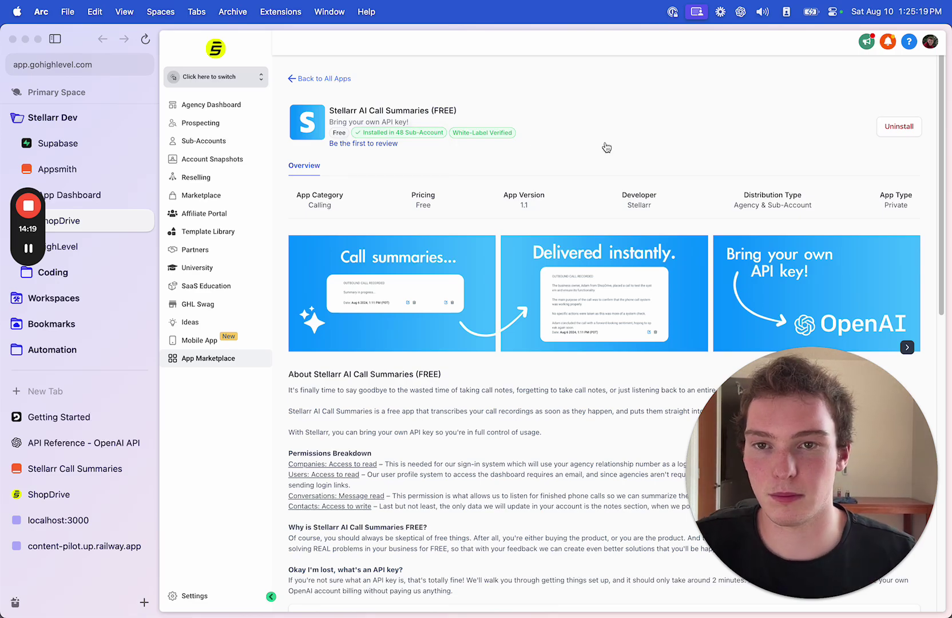
scroll(557, 396, "down", 15)
scroll(554, 376, "up", 10)
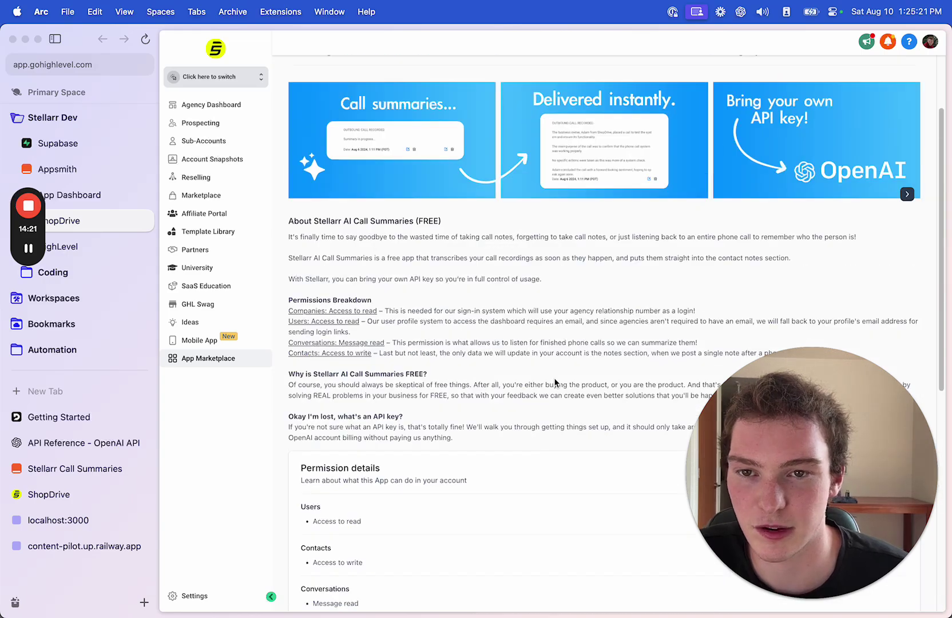
scroll(554, 382, "up", 5)
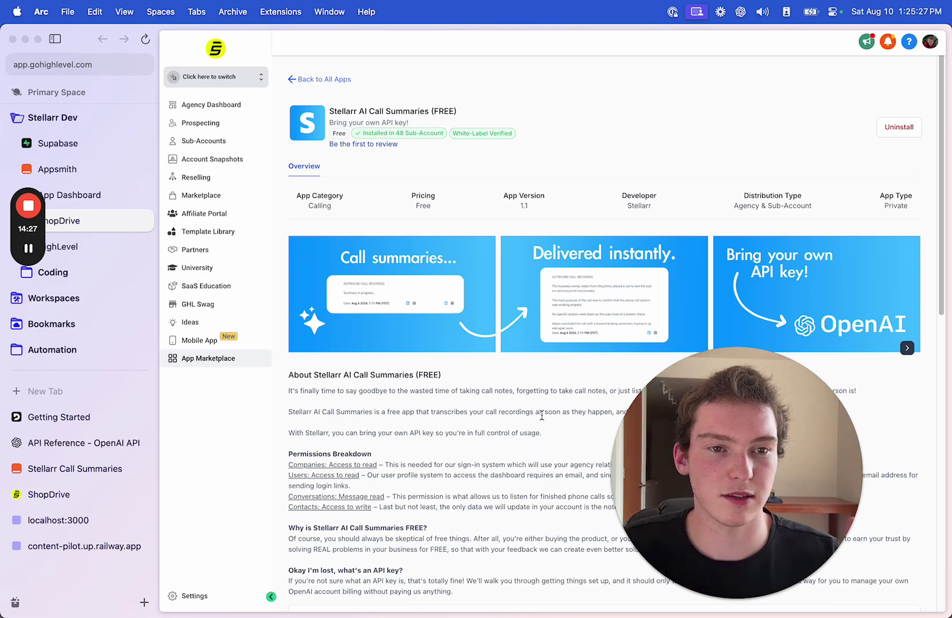
scroll(541, 416, "down", 15)
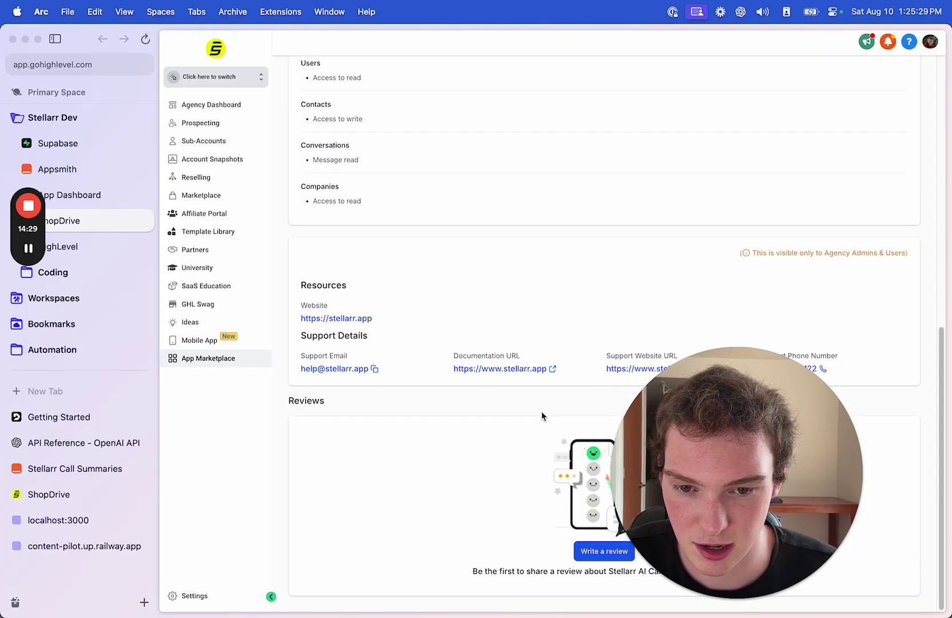
scroll(370, 376, "up", 15)
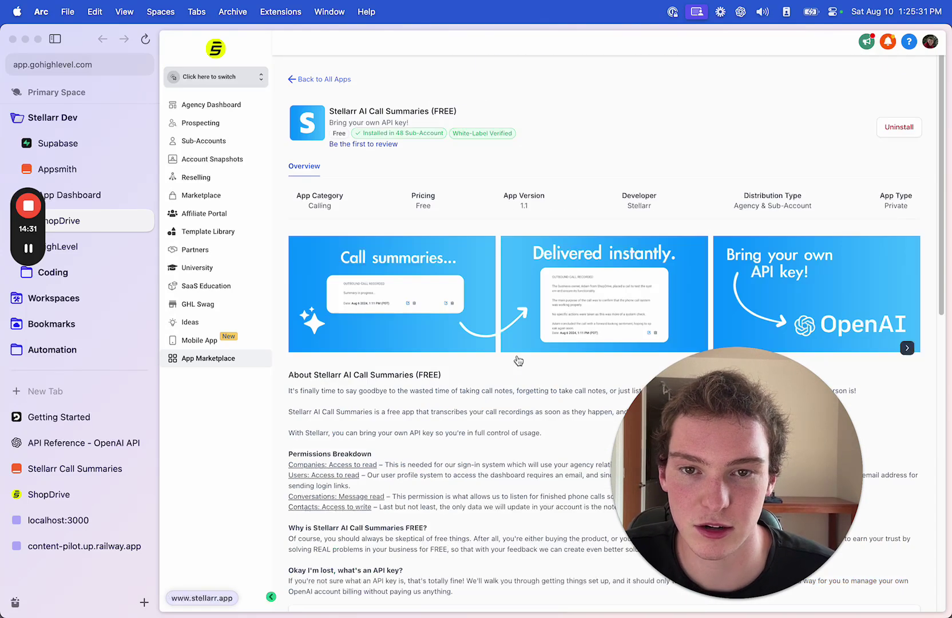